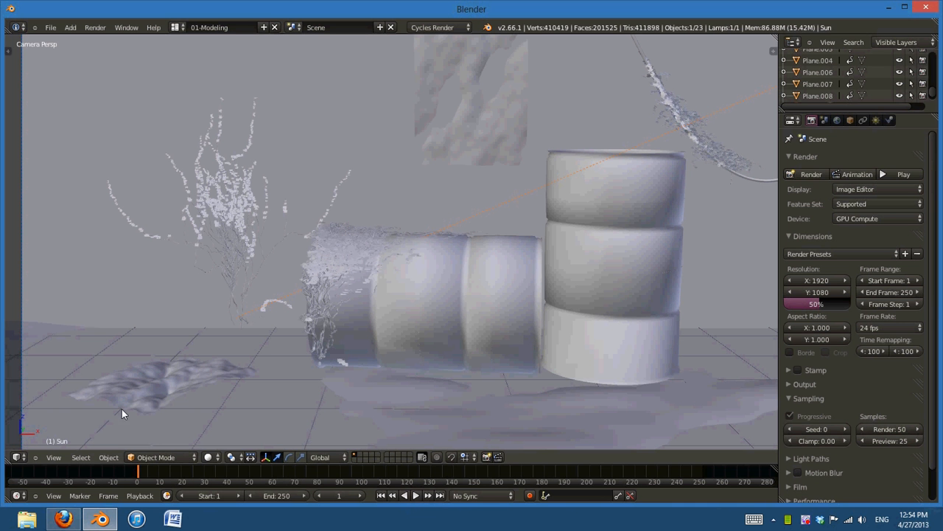
# Switch to Firefox and look over the Street scene page on Blend Swap, including its description
pyautogui.click(66, 519)
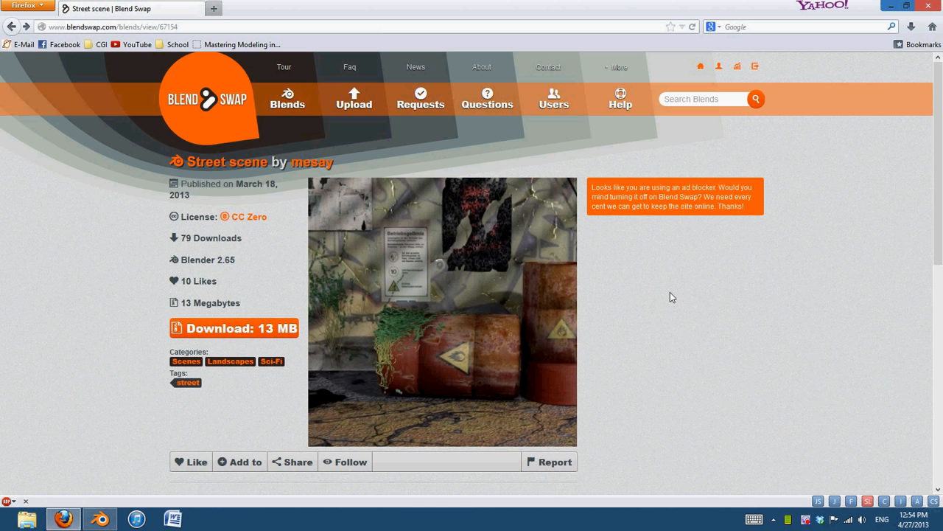
pyautogui.scroll(-2, 666, 296)
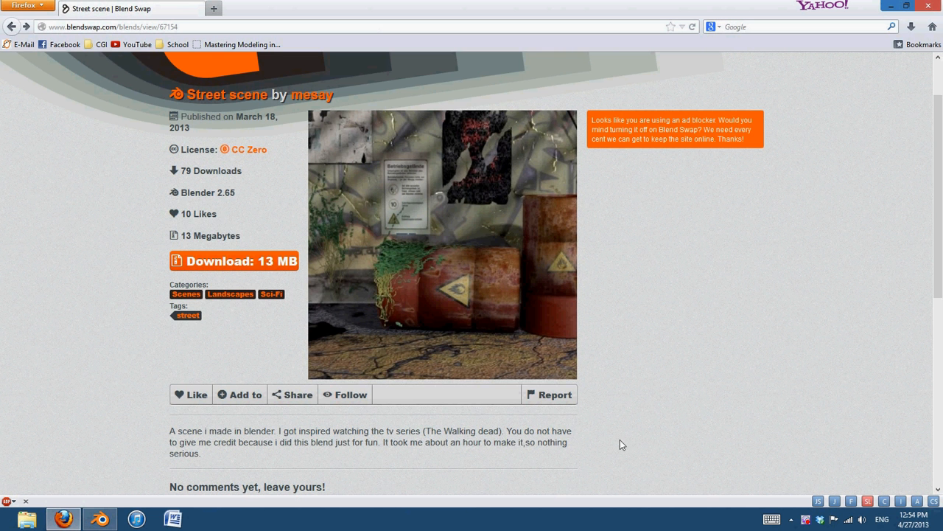
pyautogui.middleClick(684, 420)
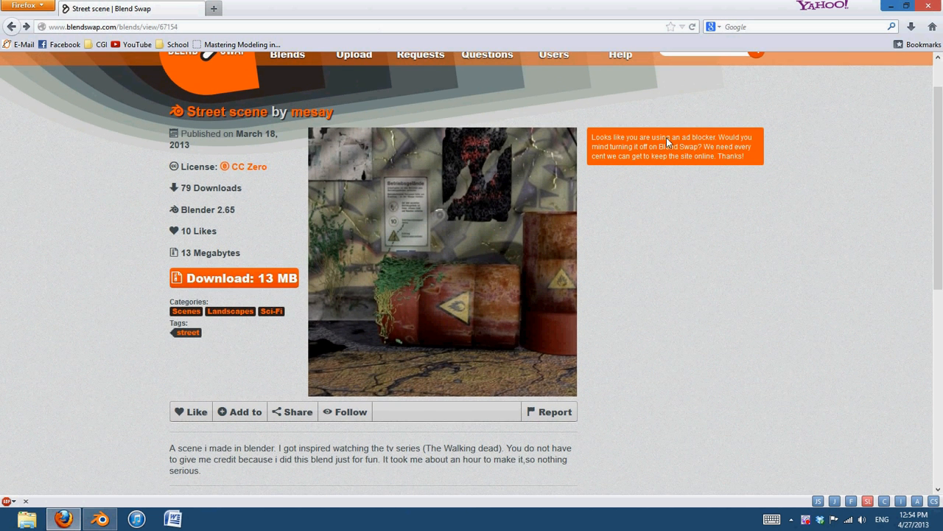
pyautogui.scroll(1, 786, 357)
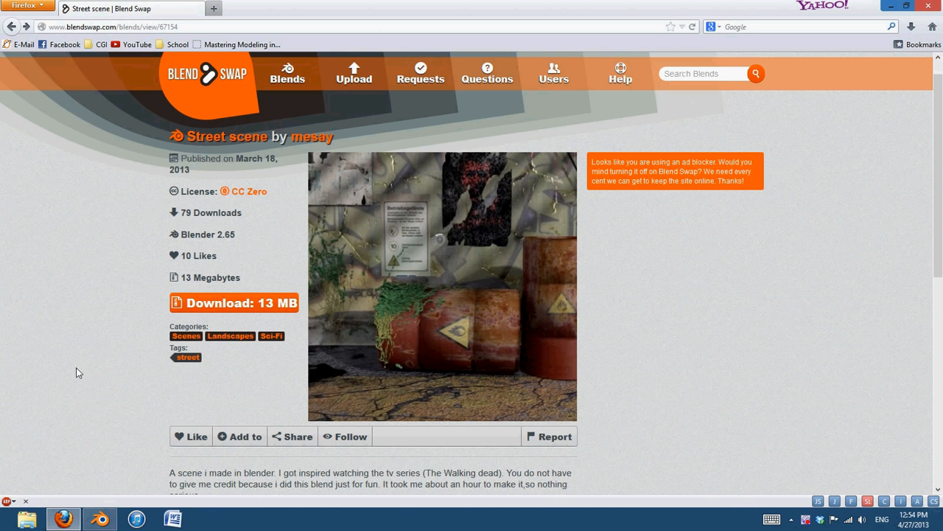
# View the Street scene's preview image on its own and return to the Blend Swap page
pyautogui.rightClick(470, 328)
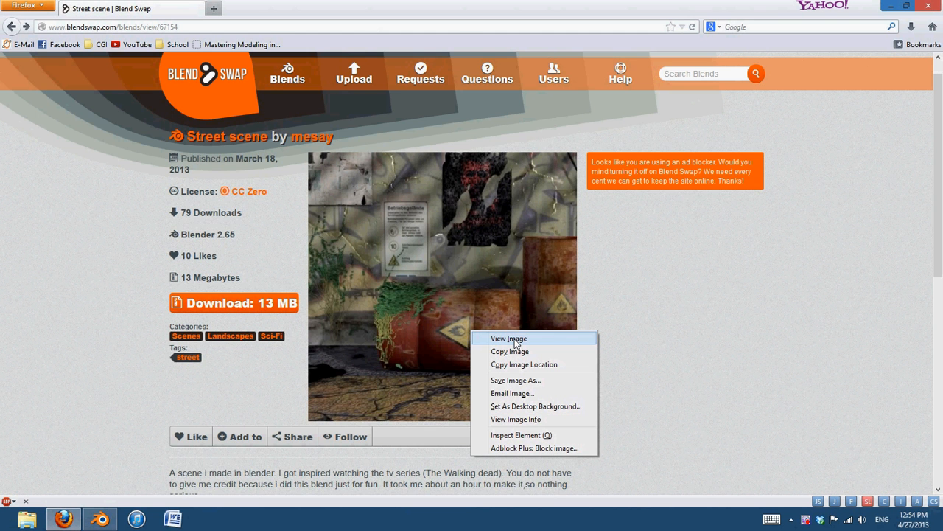
pyautogui.click(516, 340)
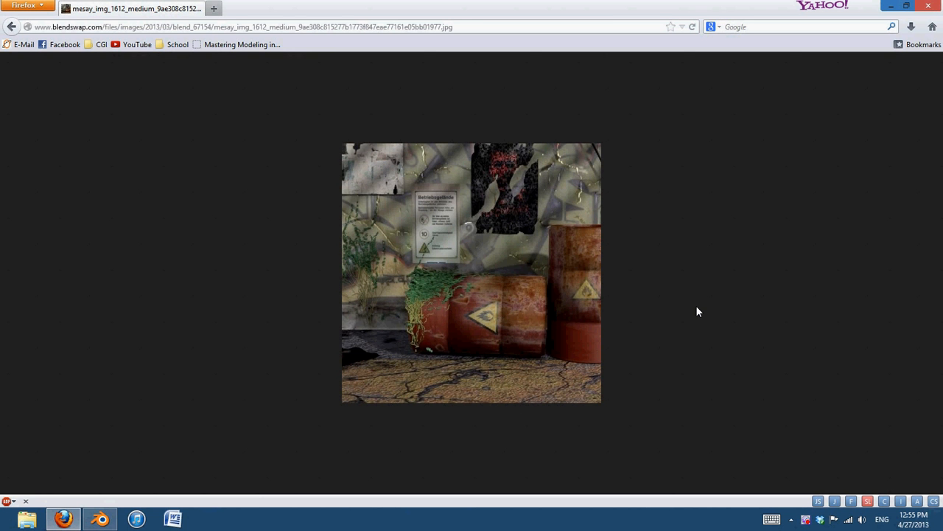
pyautogui.click(11, 27)
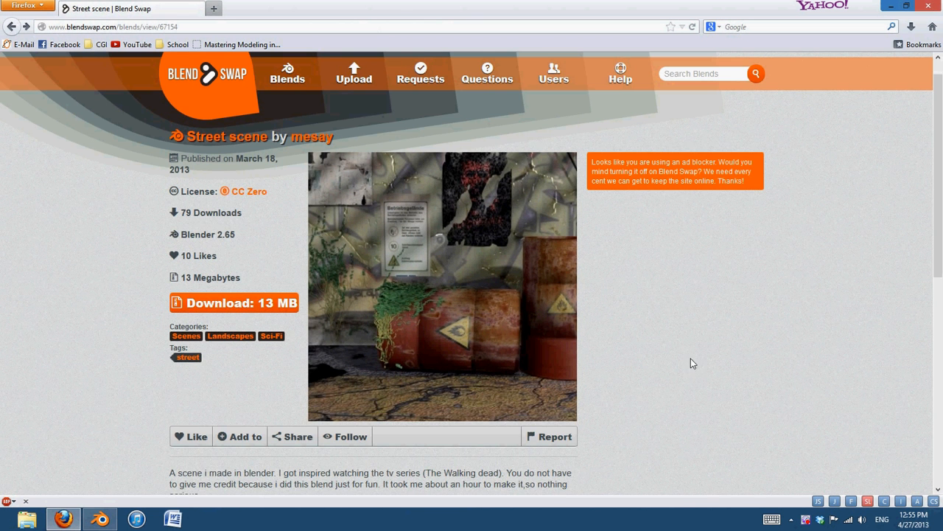
pyautogui.scroll(-1, 691, 339)
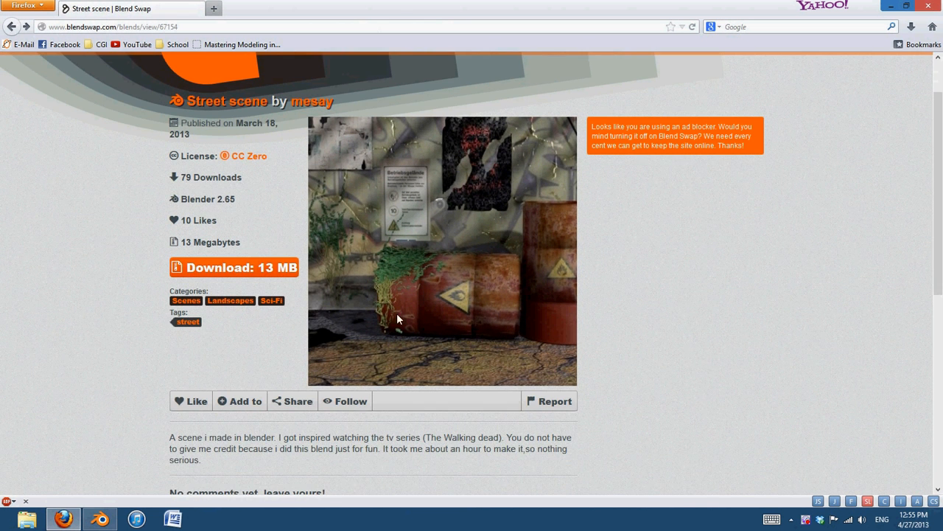
# Switch to Blender and inspect the last render of the barrel scene
pyautogui.click(110, 523)
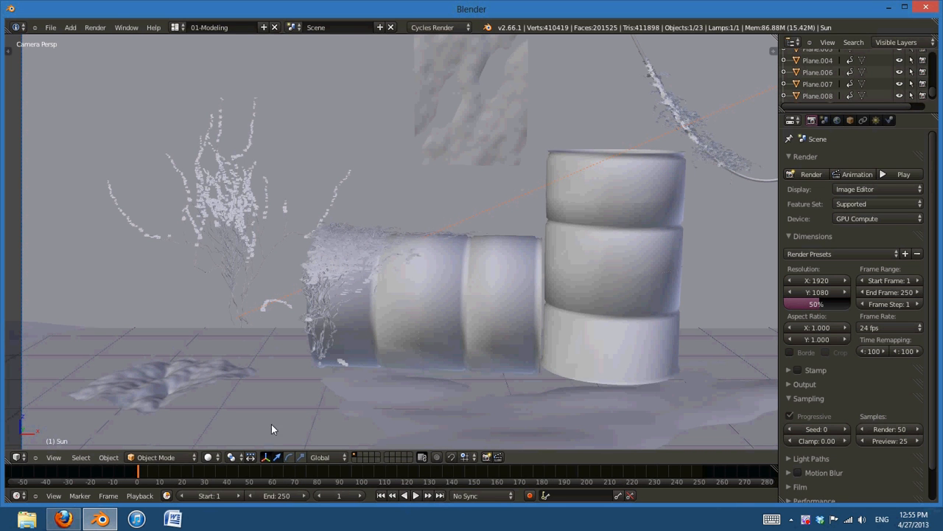
pyautogui.press('F11')
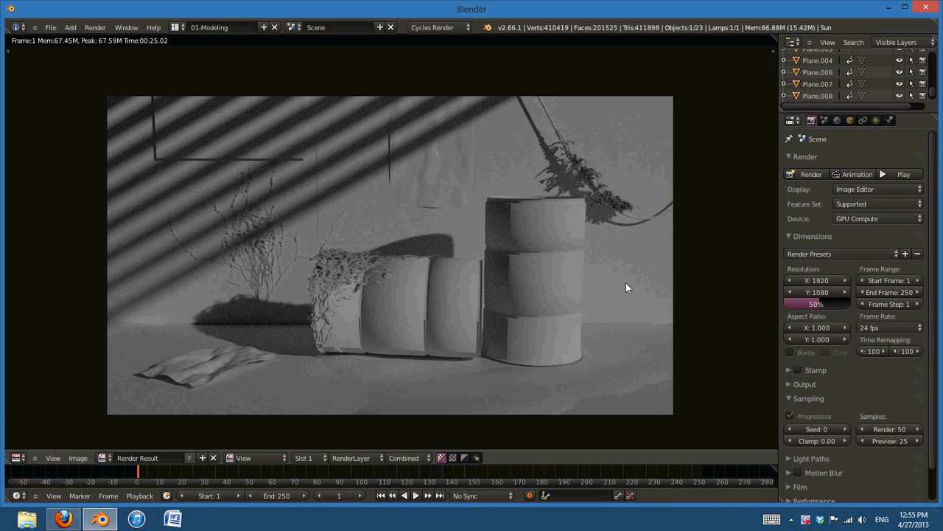
pyautogui.moveTo(243, 310); pyautogui.dragTo(248, 316, button='middle')
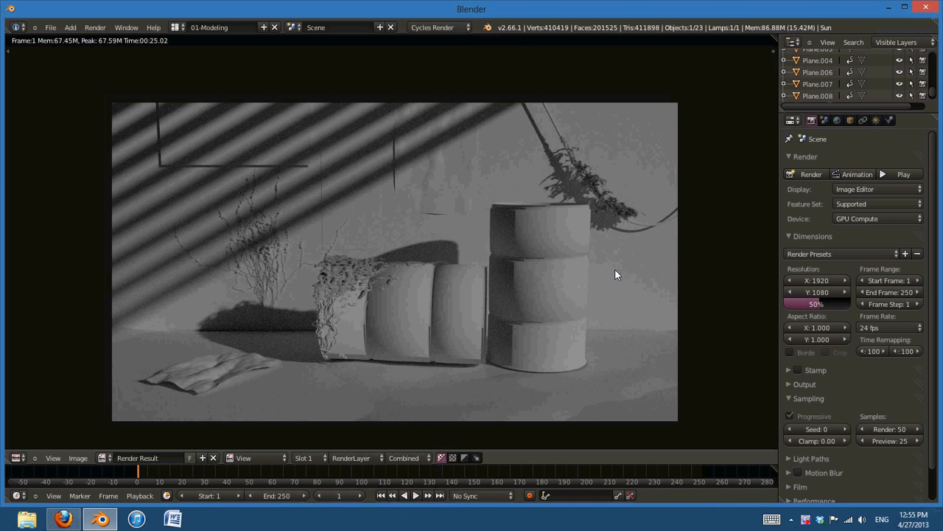
pyautogui.moveTo(553, 276); pyautogui.dragTo(577, 280, button='middle')
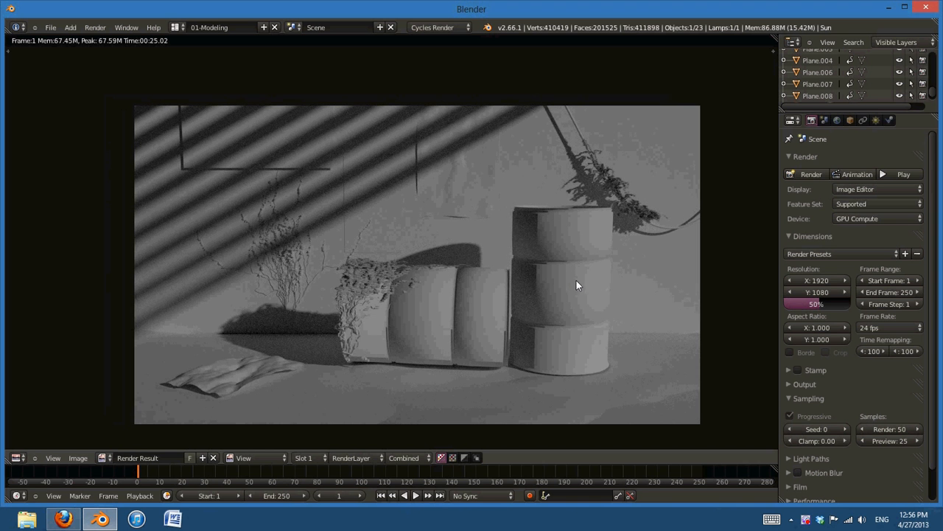
# Set the render result to Slot 2 and return to the 3D view
pyautogui.click(308, 458)
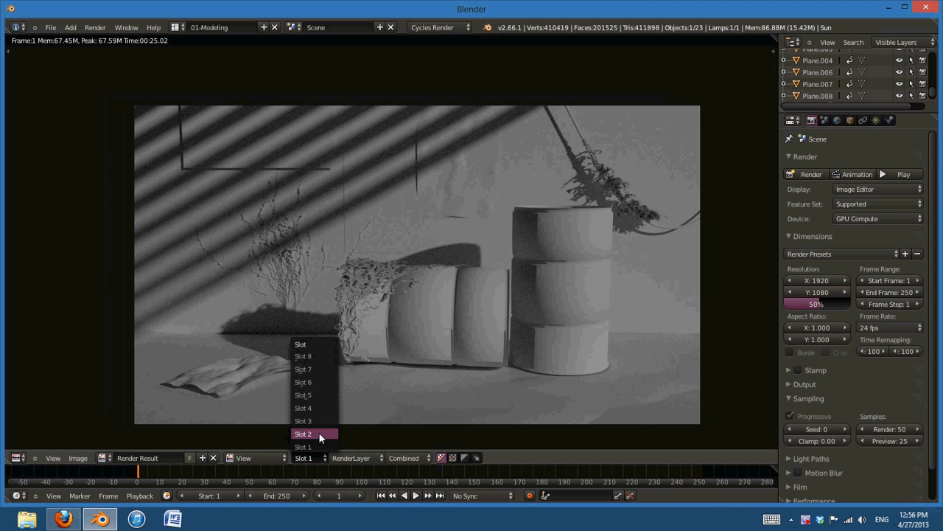
pyautogui.click(320, 434)
pyautogui.press('Escape')
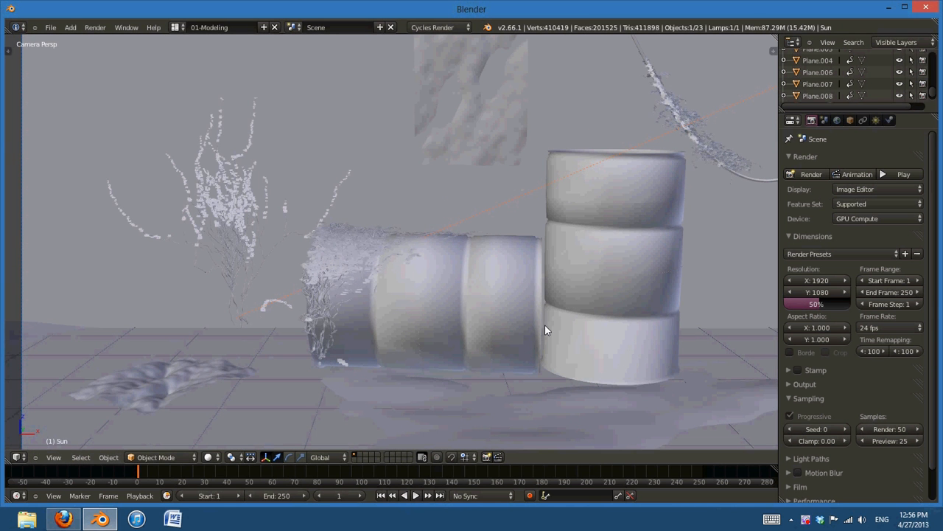
# Inspect the sun lamp and slatted roof from outside, show the World settings, and return to the camera view
pyautogui.press('KP_1')
pyautogui.moveTo(554, 322); pyautogui.dragTo(508, 272, button='middle')
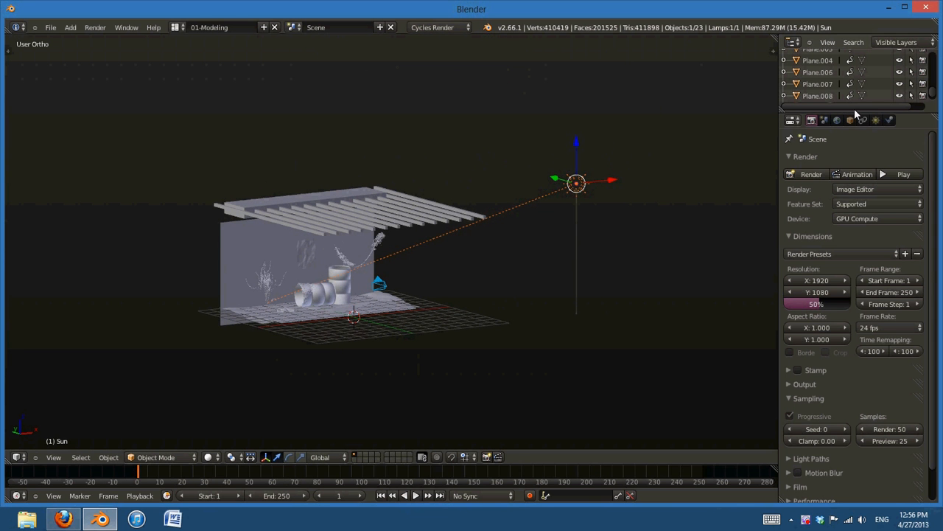
pyautogui.click(837, 121)
pyautogui.moveTo(584, 336); pyautogui.dragTo(481, 338, button='middle')
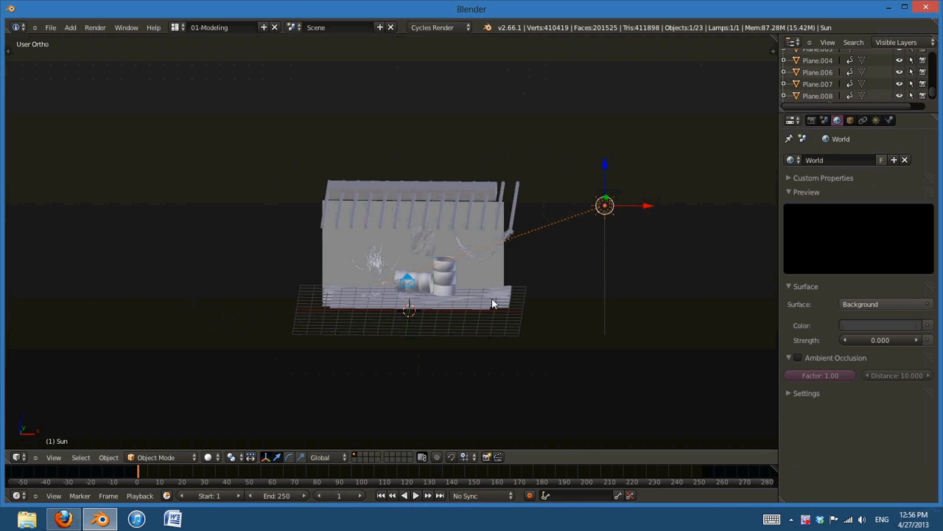
pyautogui.press('KP_0')
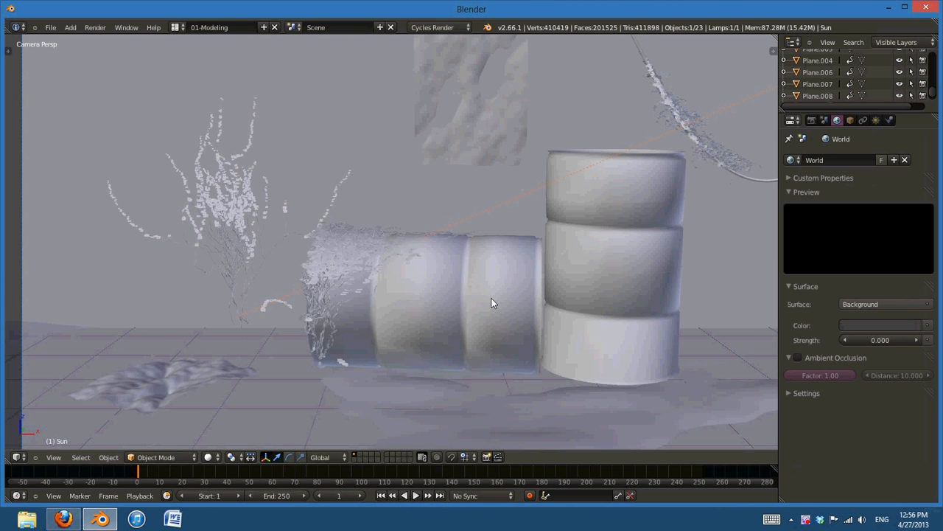
pyautogui.scroll(-1, 886, 92)
# Start the Screencast Keys display in the 3D view
pyautogui.press('n')
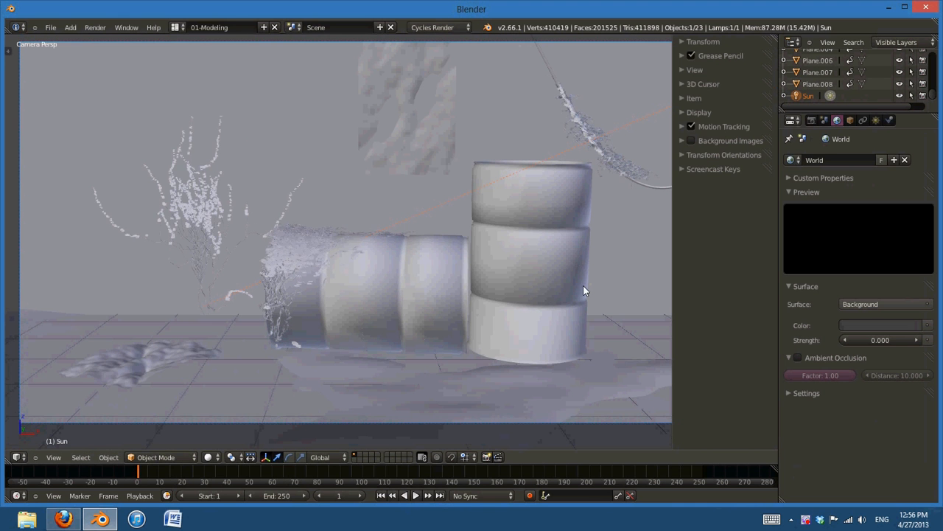
pyautogui.click(711, 169)
pyautogui.click(732, 185)
pyautogui.press('n')
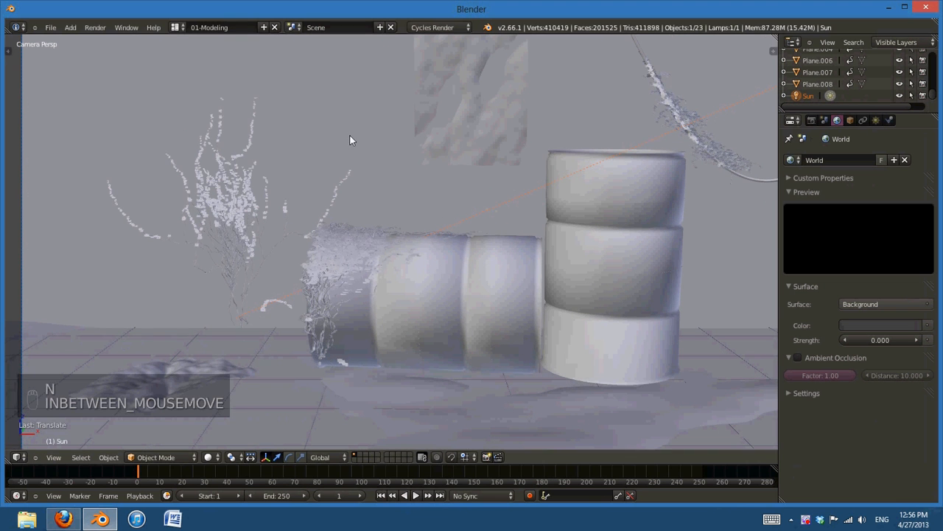
# Reset the interface to the default theme in the user preferences and close them
pyautogui.click(52, 29)
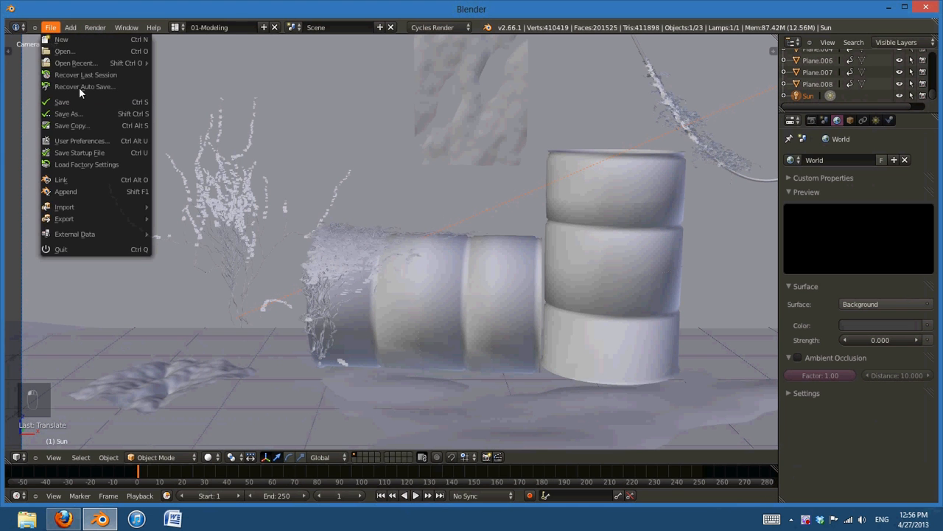
pyautogui.click(111, 140)
pyautogui.click(295, 29)
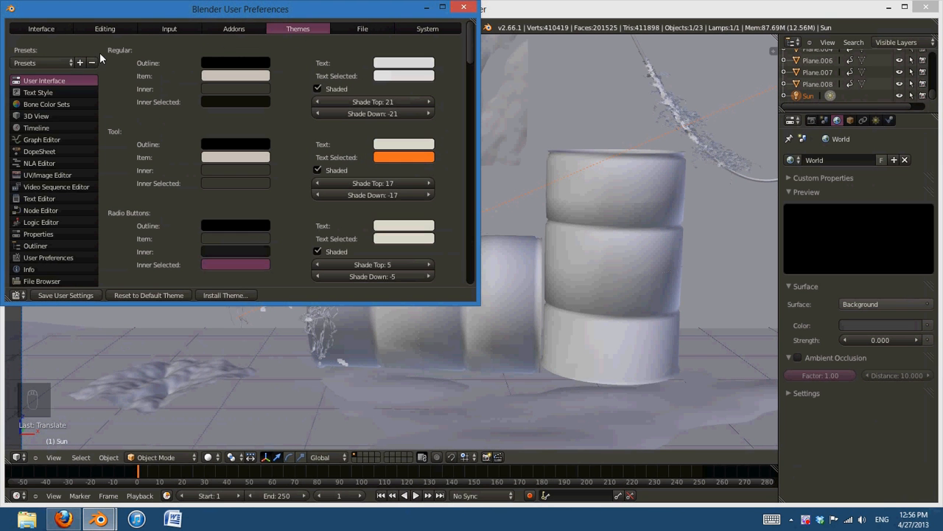
pyautogui.click(54, 61)
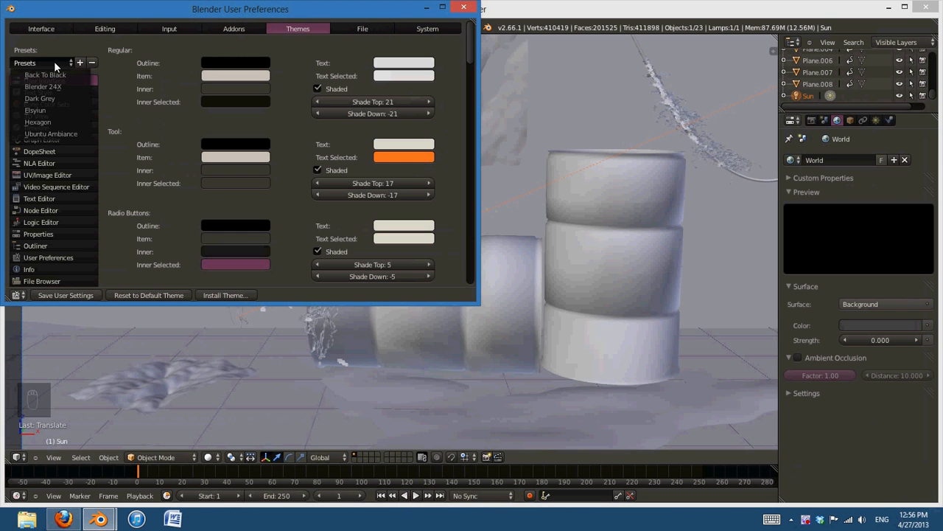
pyautogui.click(159, 295)
pyautogui.click(463, 7)
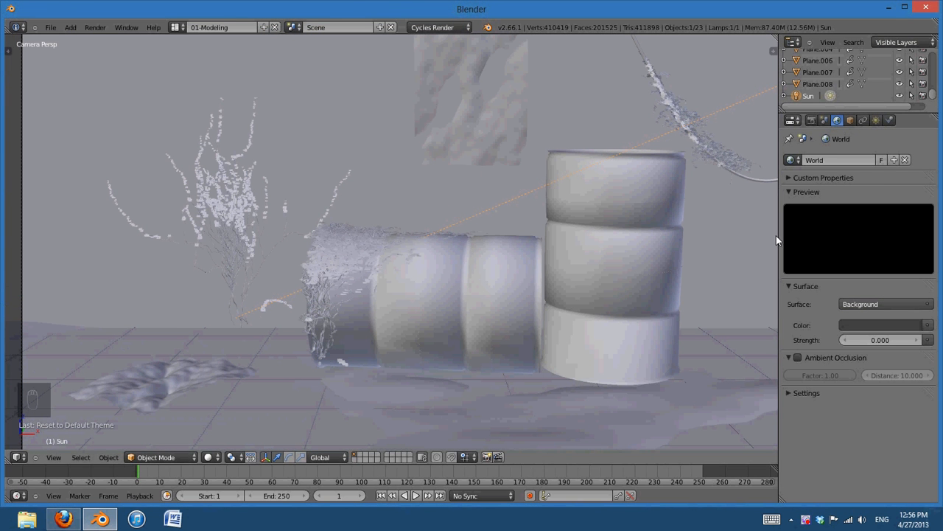
pyautogui.press('n')
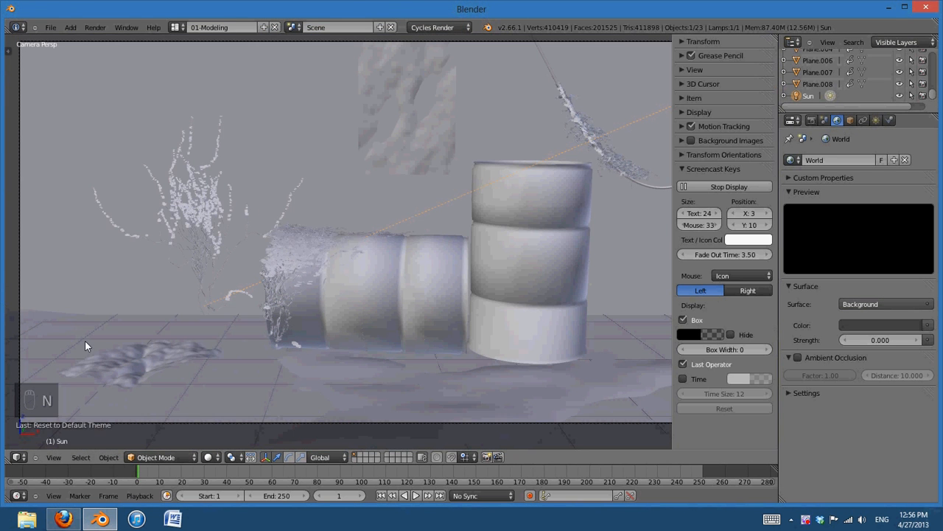
pyautogui.press('n')
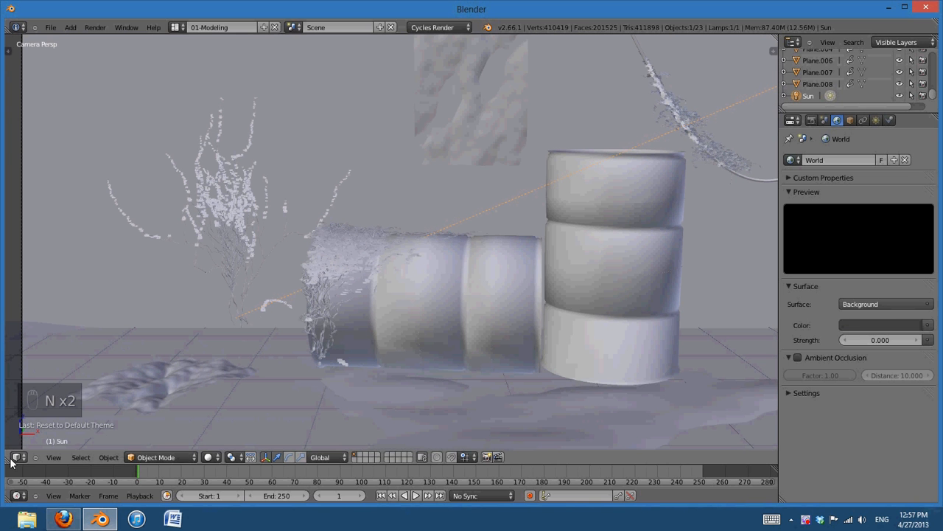
# Split the 3D view into two side-by-side views and set the left one to Rendered shading
pyautogui.moveTo(8, 461)
pyautogui.mouseDown()
pyautogui.moveTo(388, 453)
pyautogui.moveTo(289, 453)
pyautogui.moveTo(338, 447)
pyautogui.mouseUp()
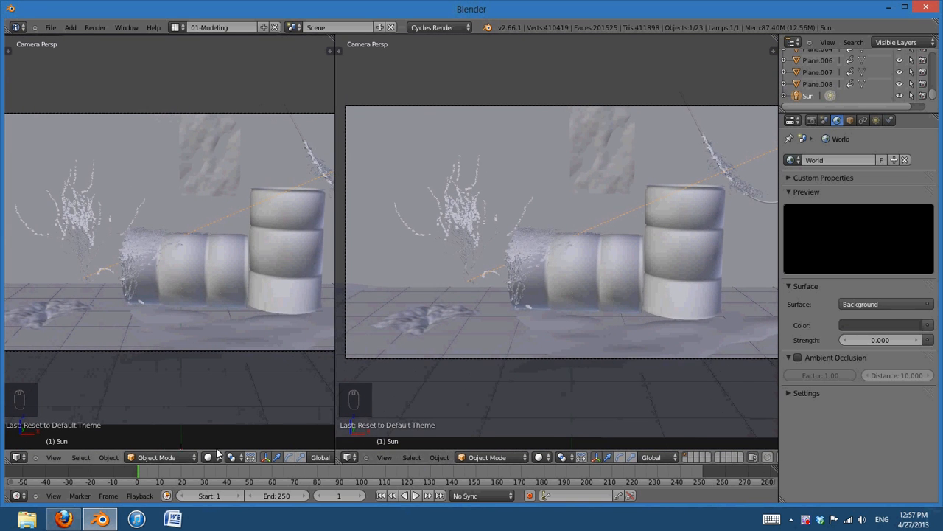
pyautogui.click(209, 457)
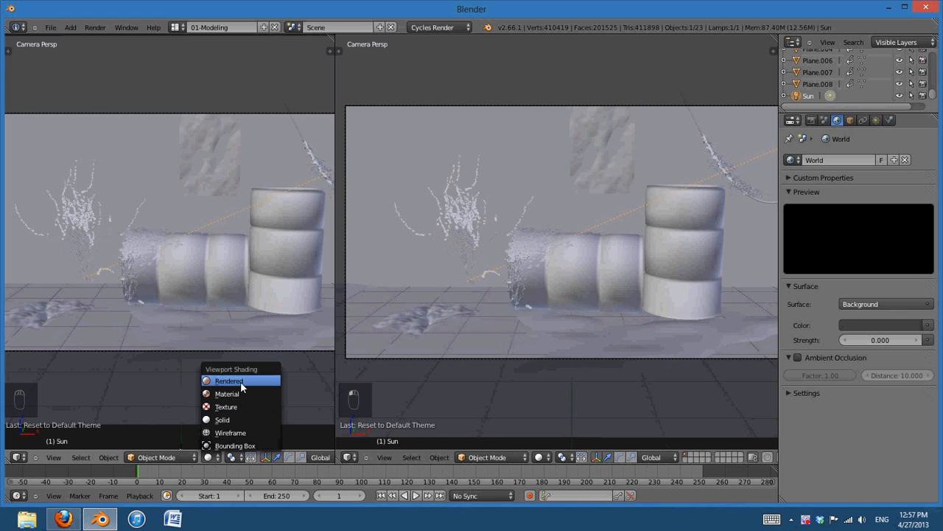
pyautogui.click(240, 381)
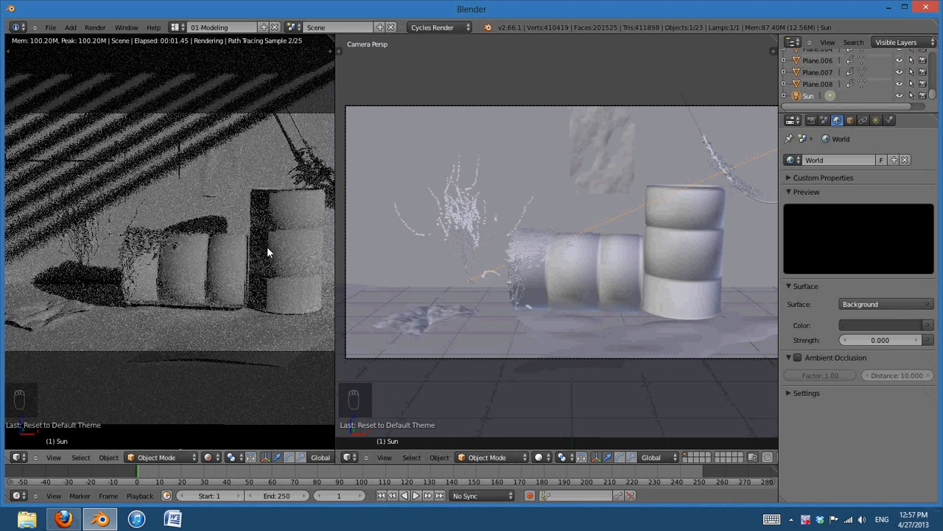
# Leave the camera view in the solid-shaded viewport and try rotating the sun lamp from above to test the shadows
pyautogui.scroll(-2, 590, 282)
pyautogui.scroll(-1, 679, 261)
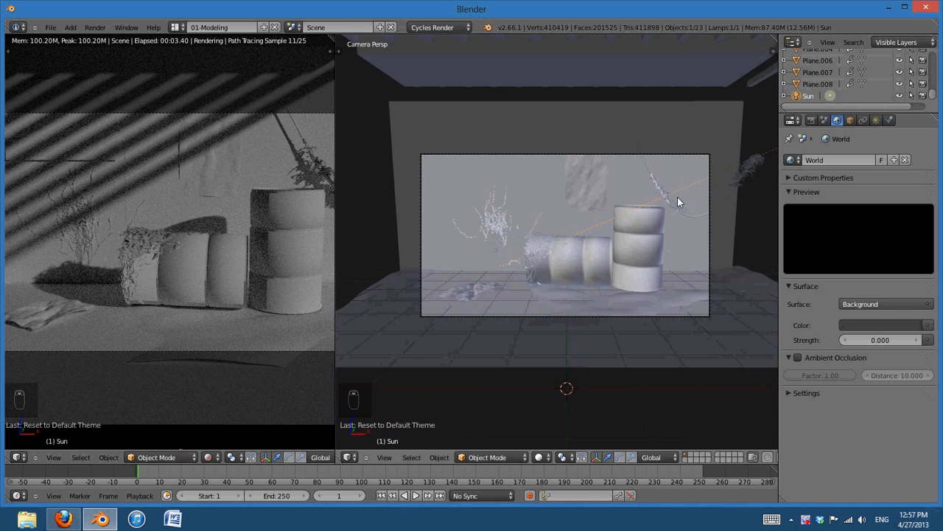
pyautogui.scroll(1, 677, 198)
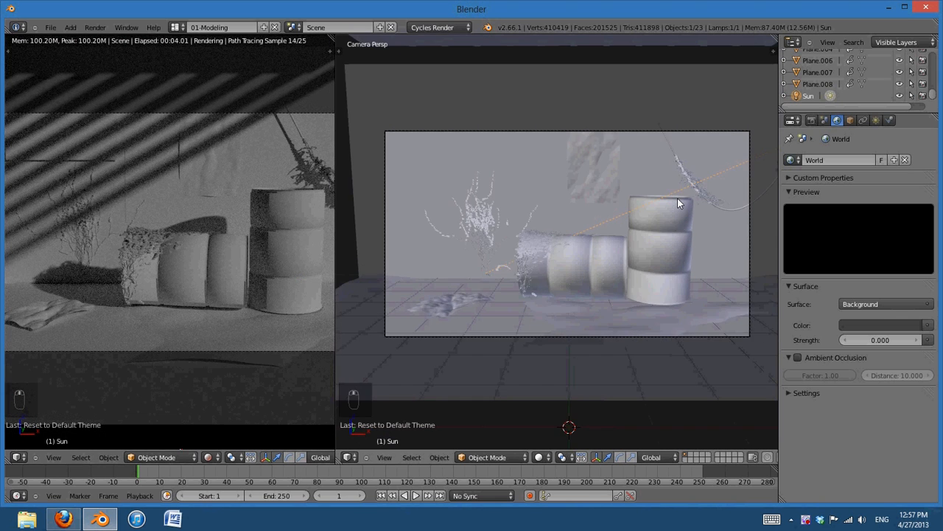
pyautogui.press('KP_0')
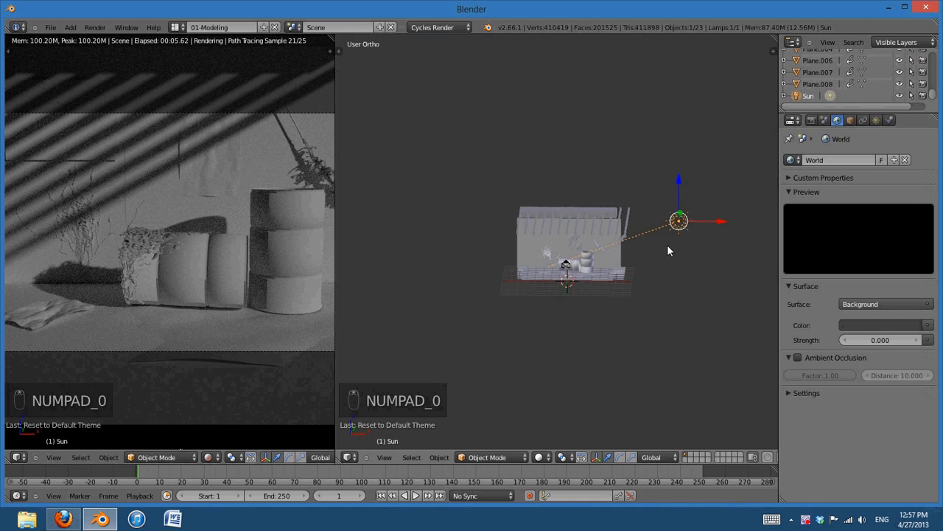
pyautogui.scroll(6, 623, 357)
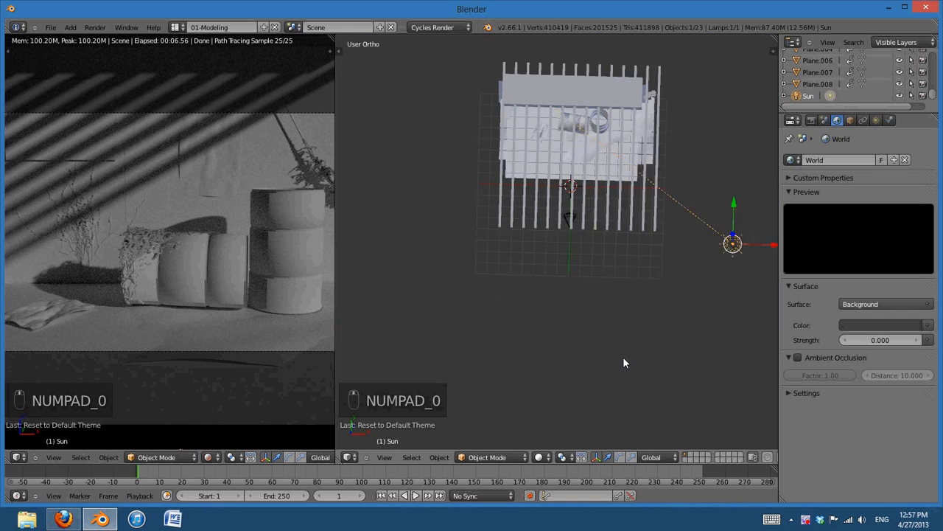
pyautogui.press('r')
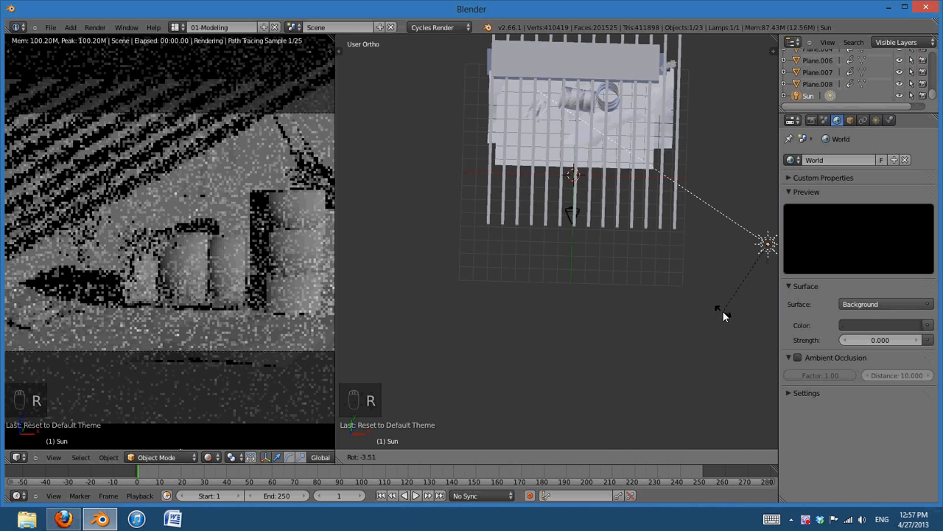
pyautogui.click(723, 310)
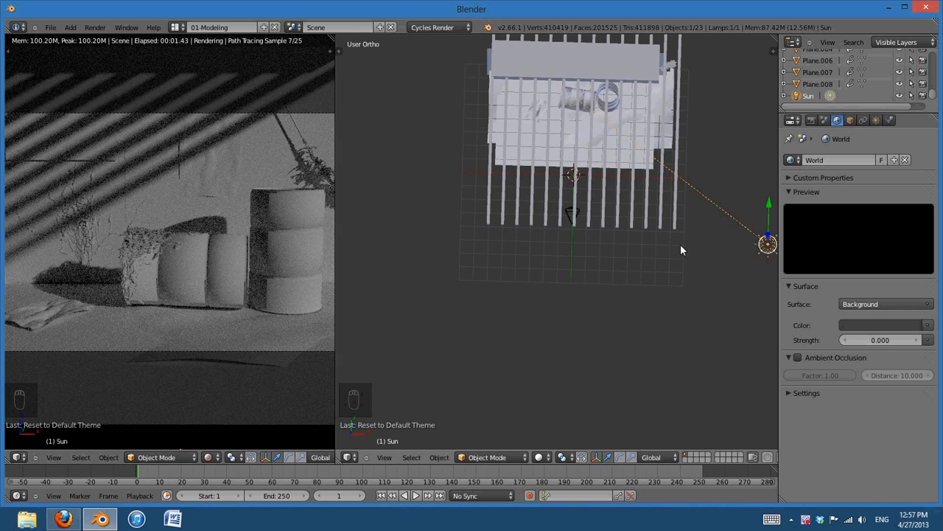
pyautogui.scroll(-1, 677, 332)
pyautogui.moveTo(686, 312); pyautogui.dragTo(684, 298, button='middle')
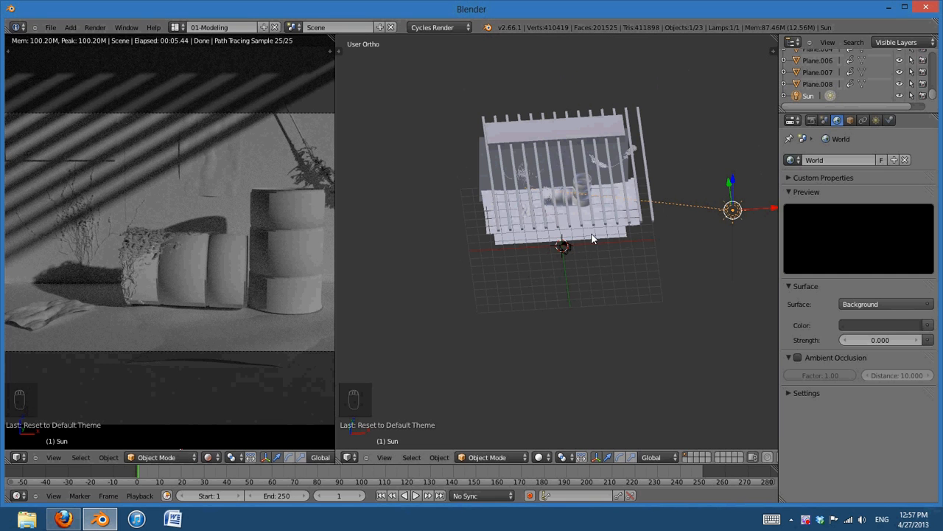
# Show the sun lamp's settings and rotate the lamp in top view until it points almost straight at the back wall
pyautogui.press('KP_7')
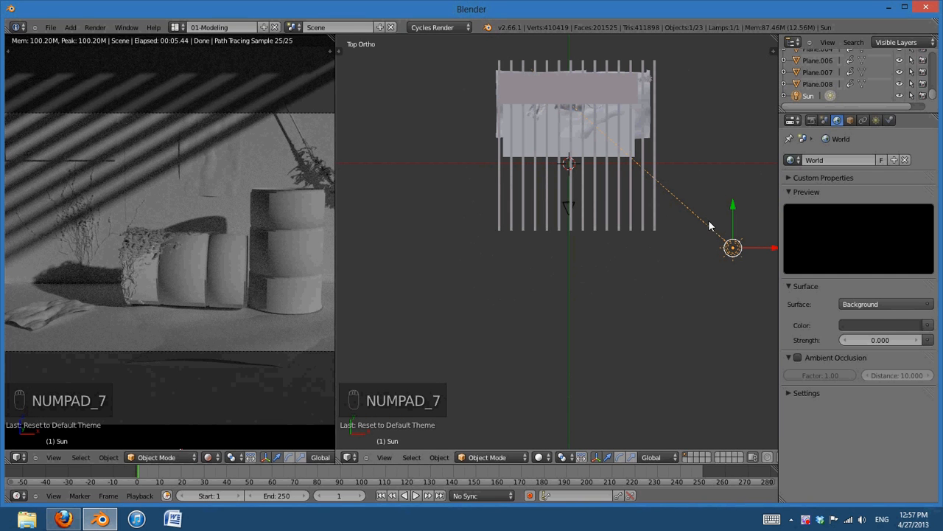
pyautogui.click(876, 120)
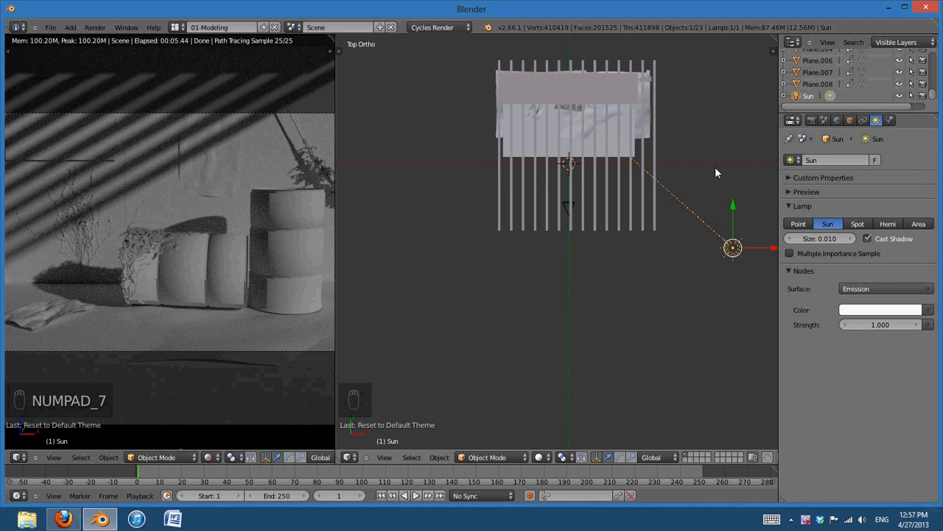
pyautogui.keyDown('shift'); pyautogui.moveTo(719, 170); pyautogui.dragTo(706, 186, button='middle'); pyautogui.keyUp('shift')
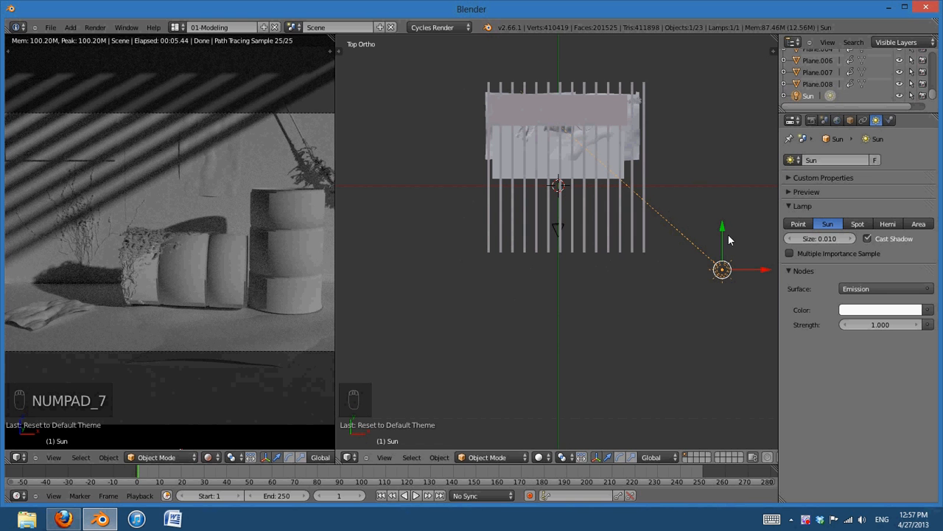
pyautogui.keyDown('shift'); pyautogui.moveTo(765, 227); pyautogui.dragTo(737, 232, button='middle'); pyautogui.keyUp('shift')
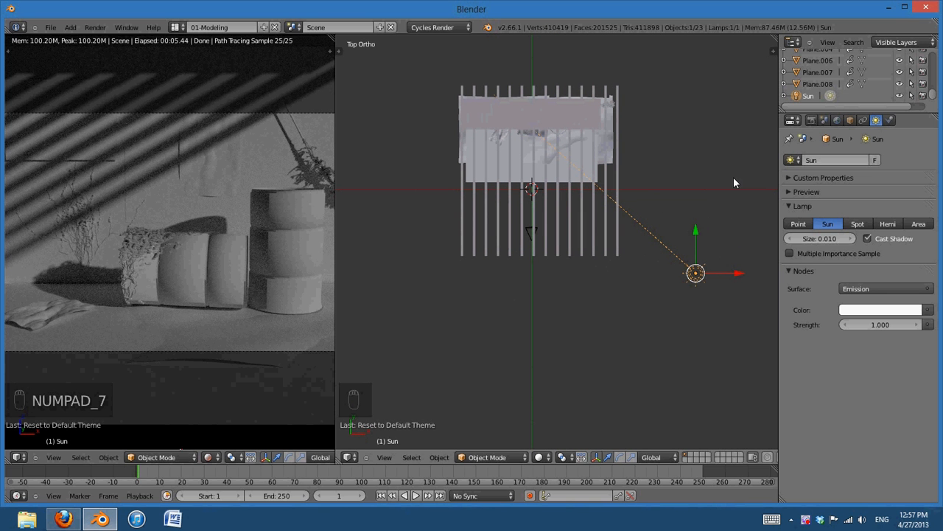
pyautogui.press('r')
pyautogui.click(769, 237)
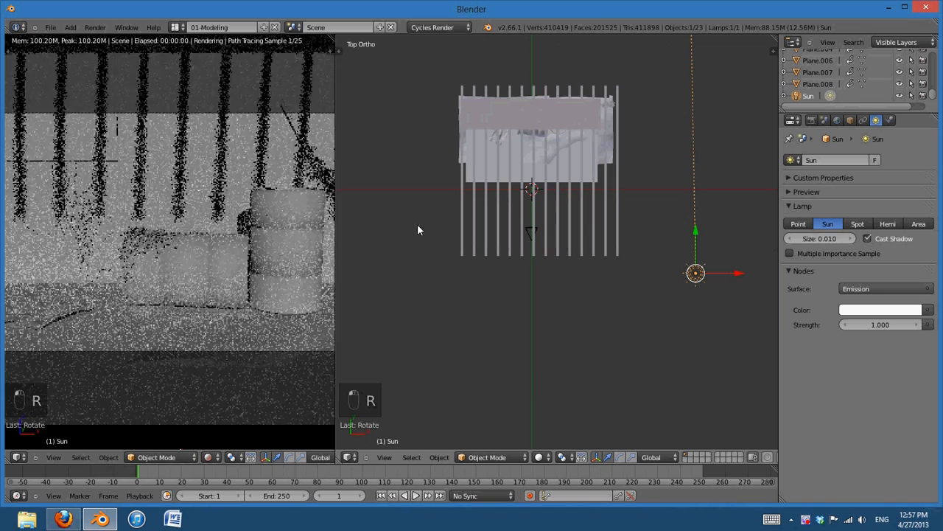
# Rotate the sun lamp in top view by about -66°, and turn it back until its light falls diagonally across the scene
pyautogui.press('r')
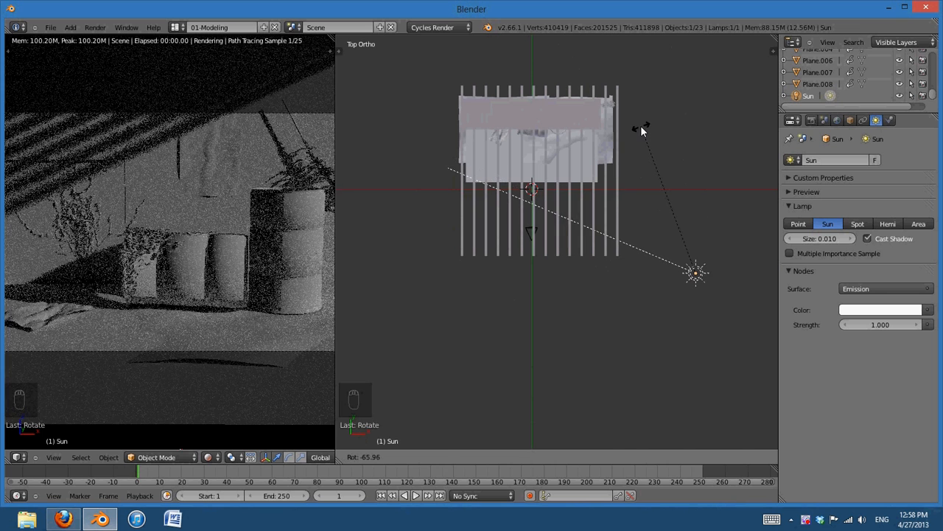
pyautogui.click(641, 127)
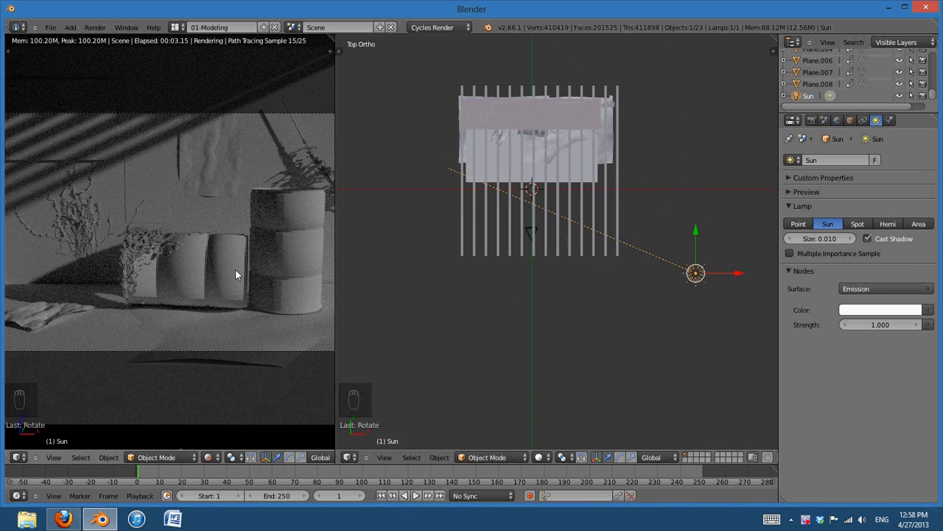
pyautogui.press('r')
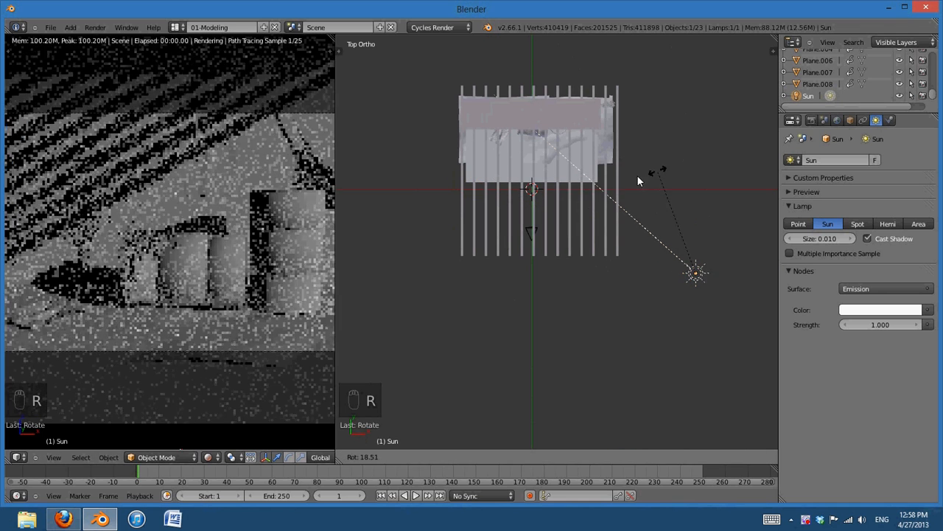
pyautogui.click(637, 174)
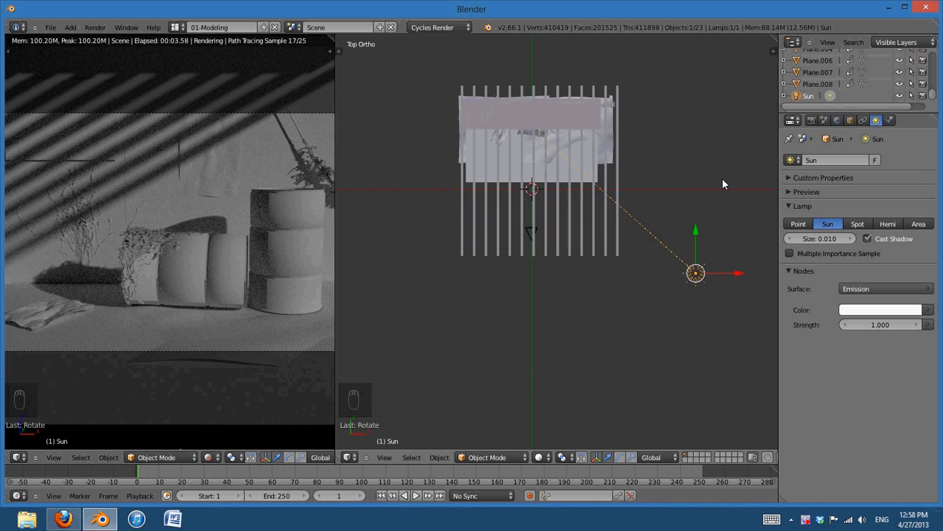
pyautogui.press('r')
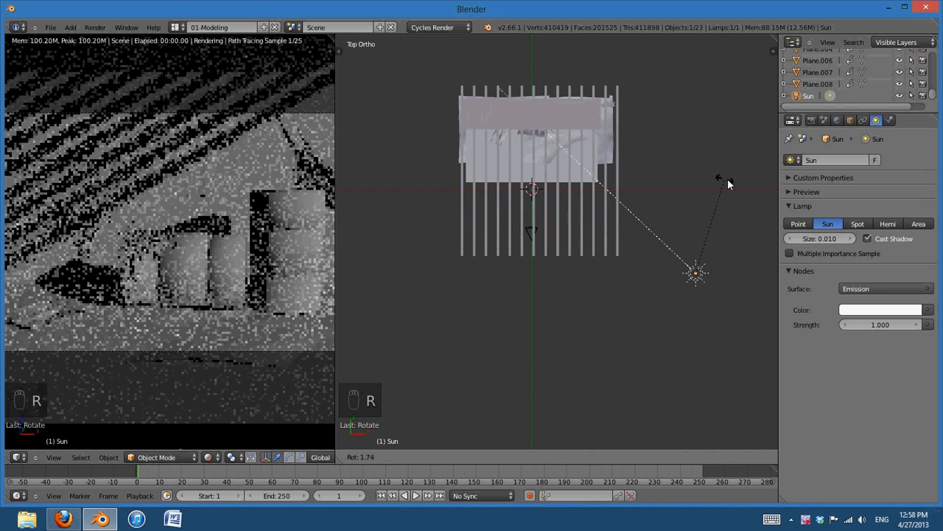
pyautogui.click(728, 178)
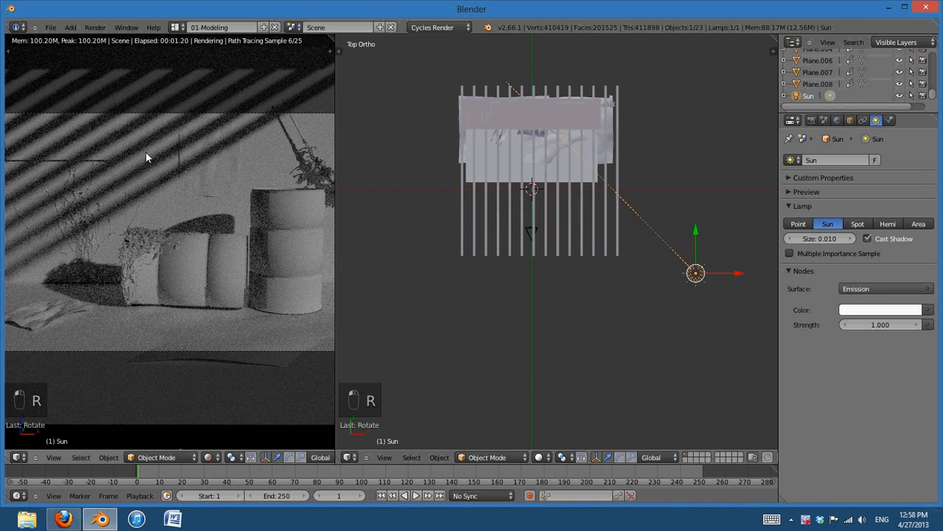
# Rotate the sun lamp about 25° in the right side view so its light falls more steeply through the roof beams
pyautogui.moveTo(651, 312); pyautogui.dragTo(658, 330, button='middle')
pyautogui.moveTo(568, 303); pyautogui.dragTo(567, 303, button='middle')
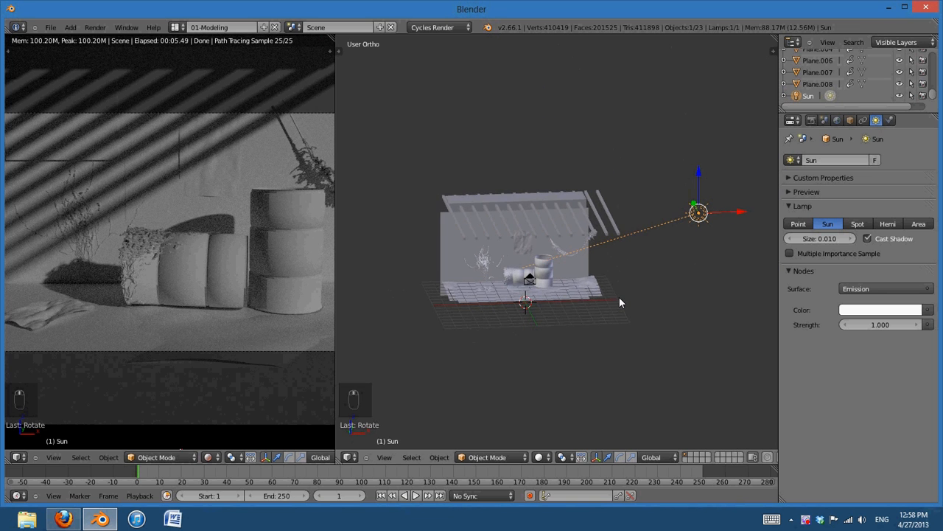
pyautogui.press('KP_3')
pyautogui.press('KP_2')
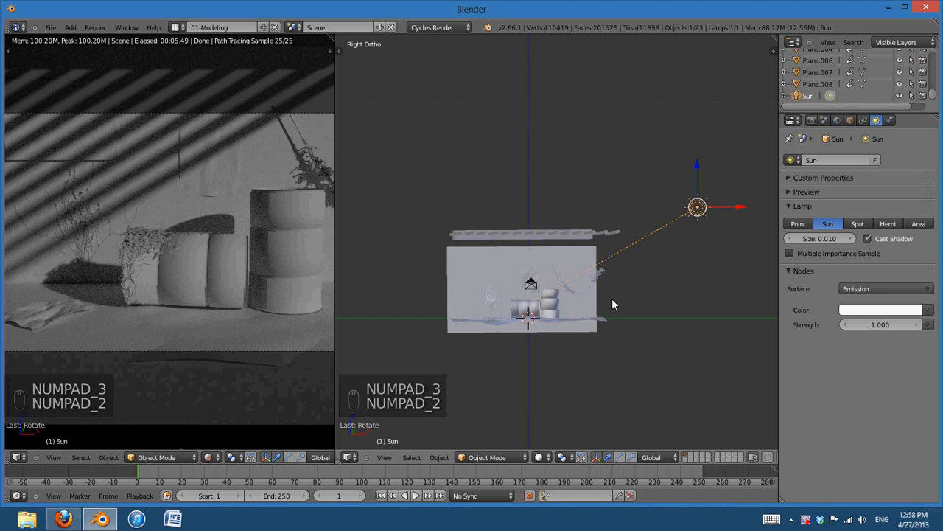
pyautogui.press('KP_1')
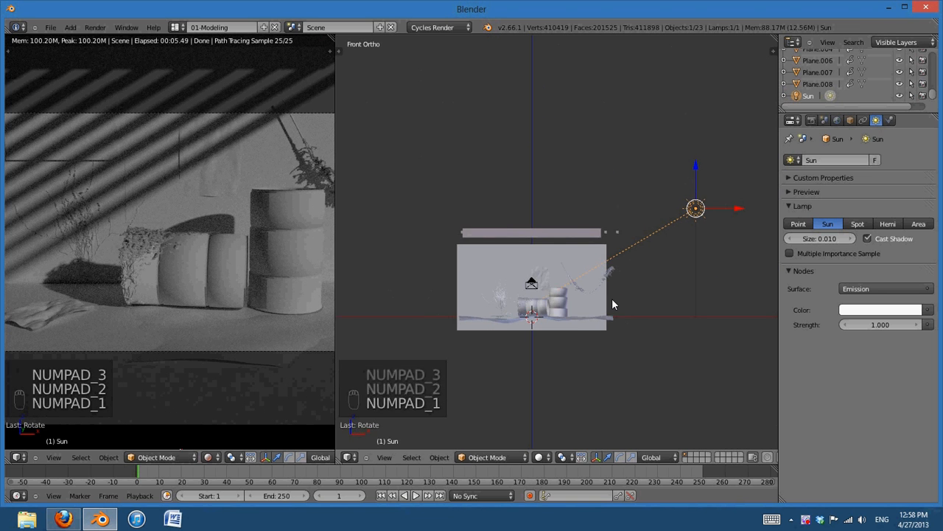
pyautogui.press('KP_3')
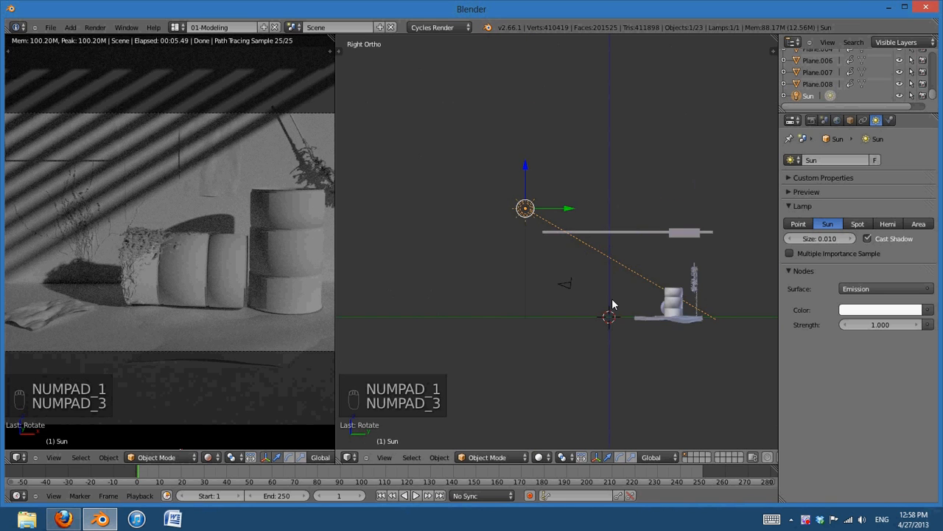
pyautogui.scroll(1, 693, 345)
pyautogui.press('r')
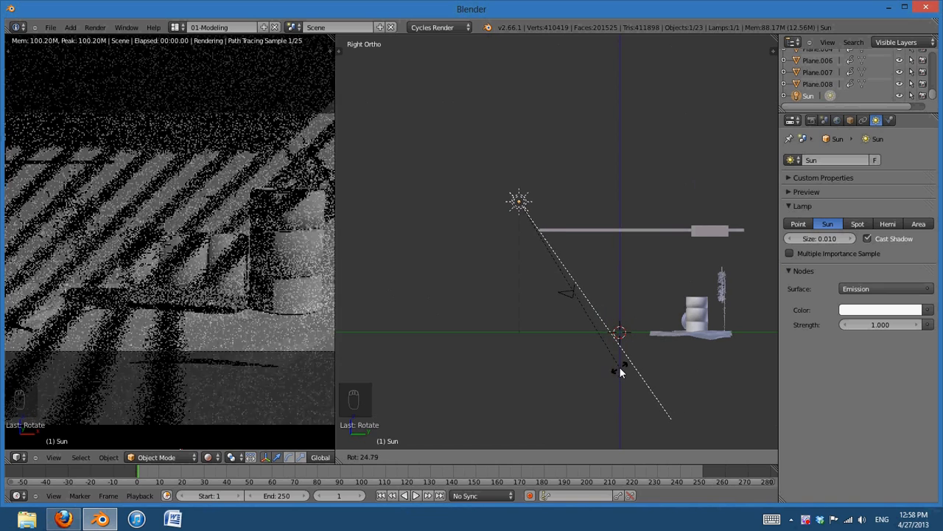
pyautogui.click(619, 366)
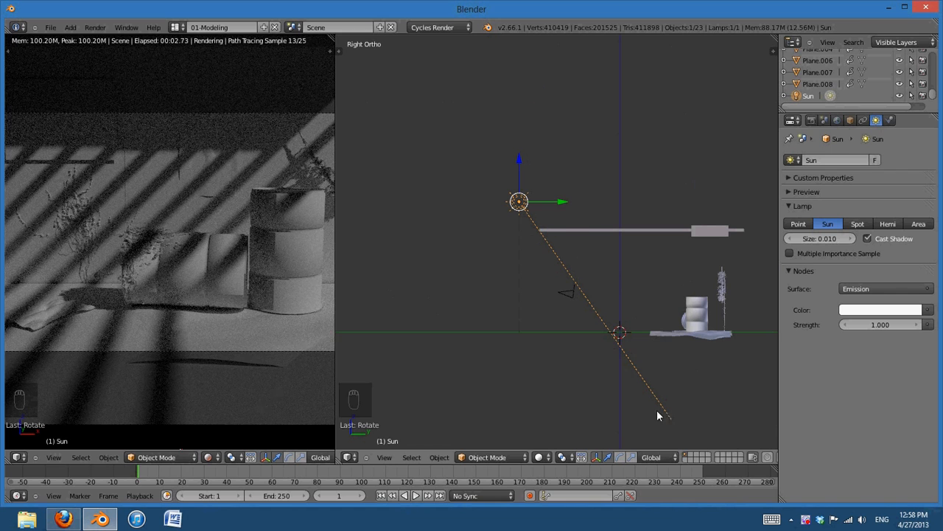
# Widen the rendered preview and adjust the sun's tilt in side view by about -9°, followed by about 3°
pyautogui.scroll(-4, 184, 237)
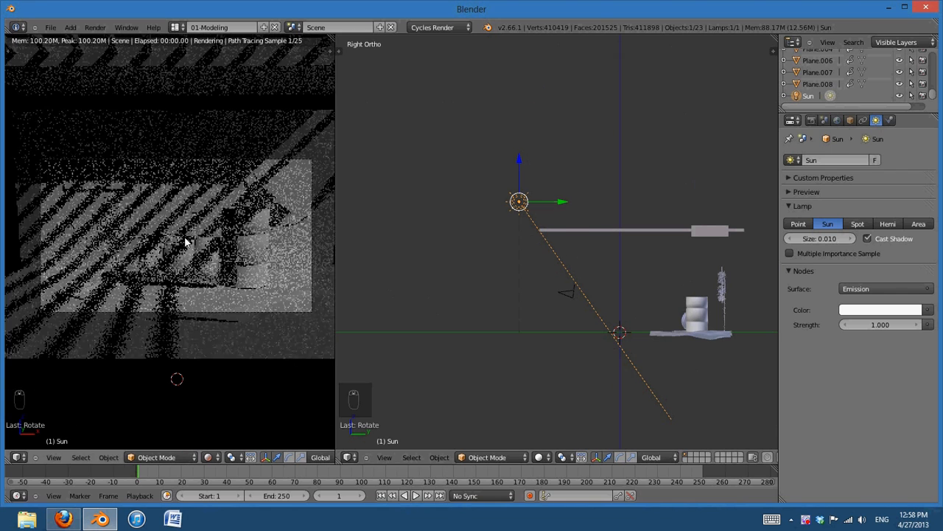
pyautogui.press('r')
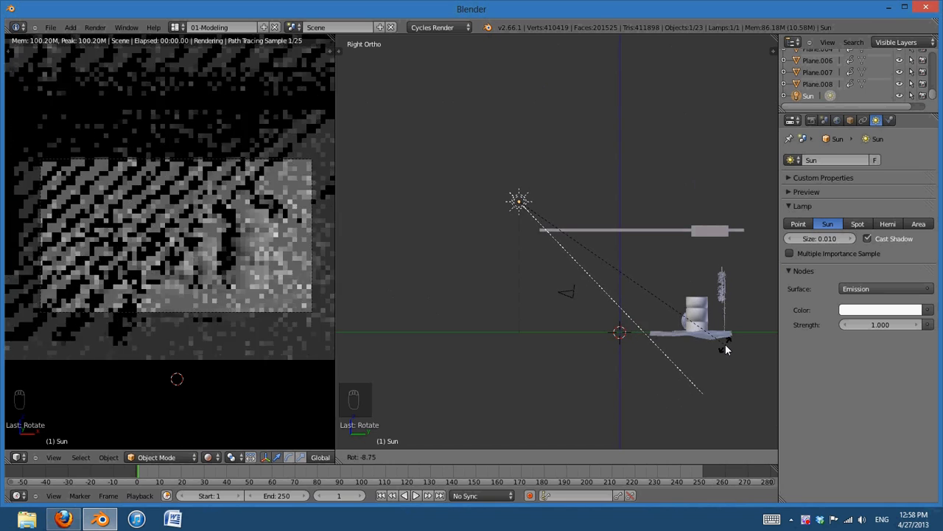
pyautogui.click(726, 350)
pyautogui.press('r')
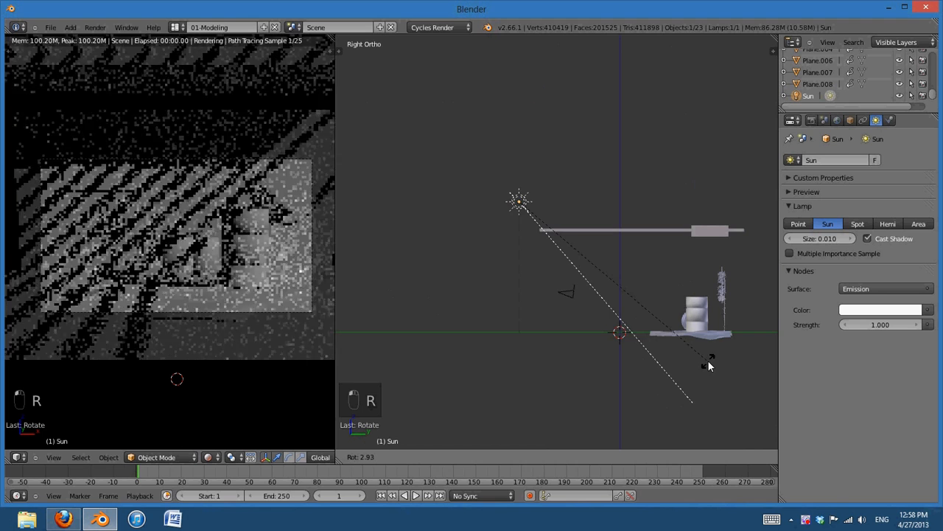
pyautogui.click(705, 366)
# Fine-tune the sun lamp's tilt in the right side view, steepening it by about 3.6°
pyautogui.scroll(4, 558, 288)
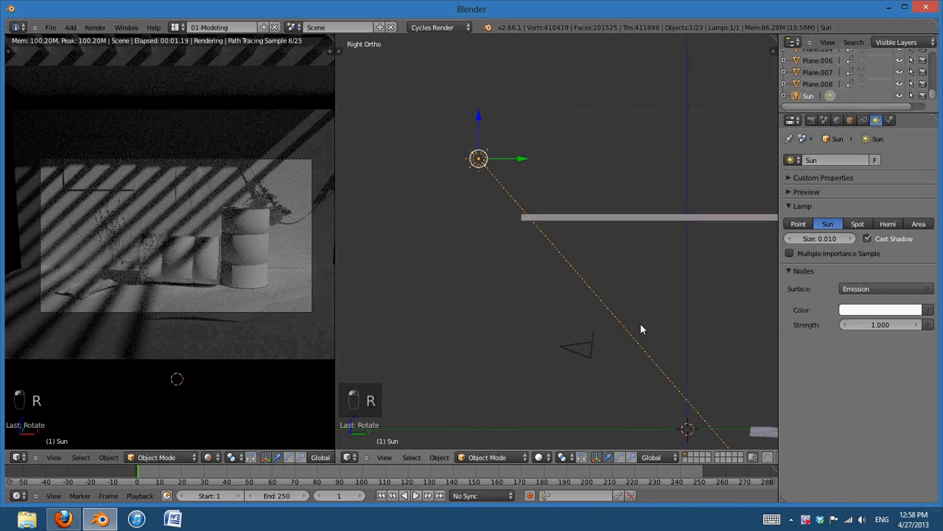
pyautogui.keyDown('shift'); pyautogui.moveTo(658, 372); pyautogui.dragTo(563, 274, button='middle'); pyautogui.keyUp('shift')
pyautogui.press('r')
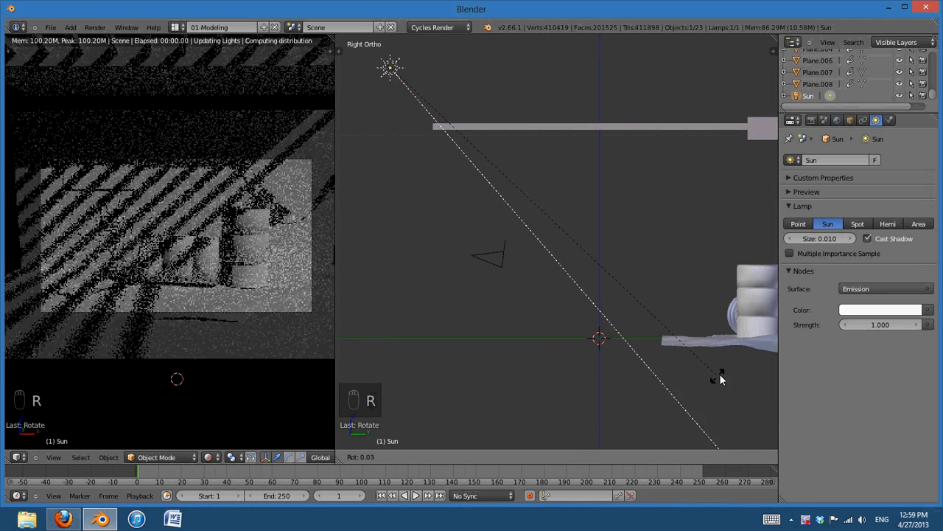
pyautogui.click(720, 373)
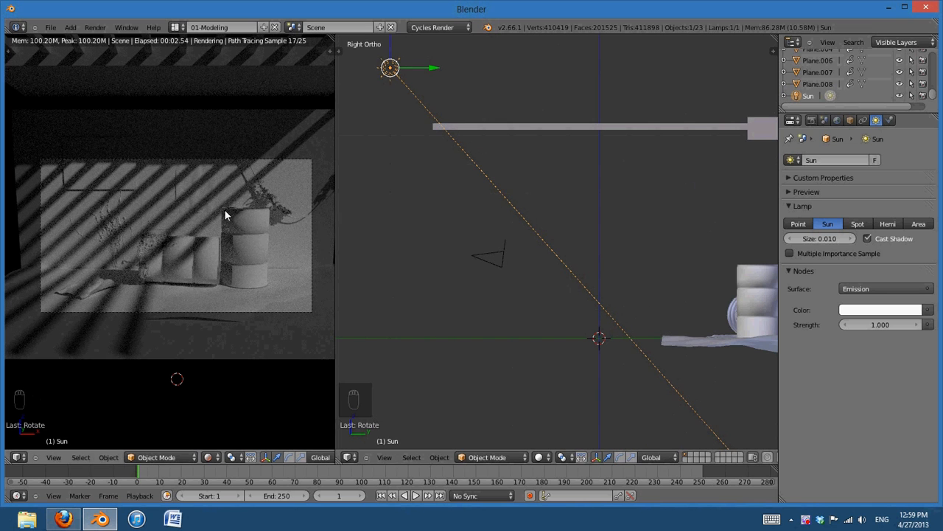
pyautogui.press('r')
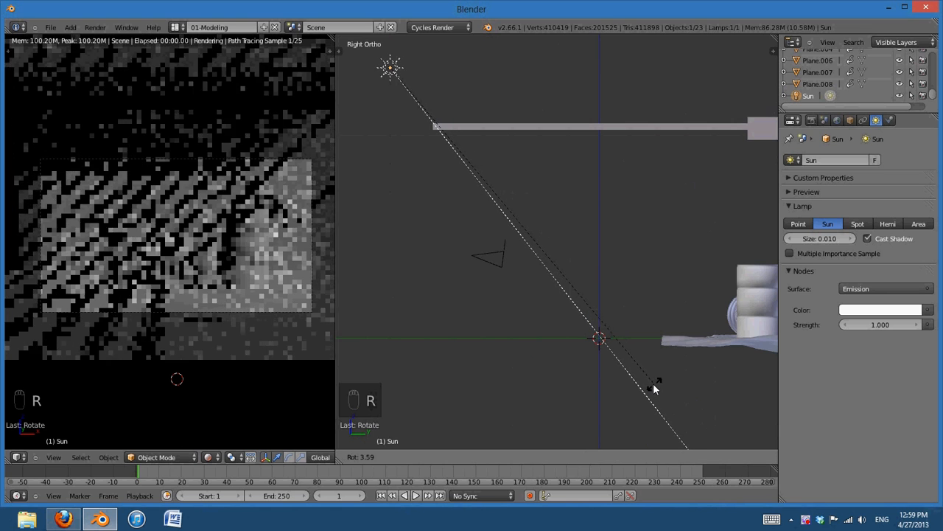
pyautogui.click(653, 383)
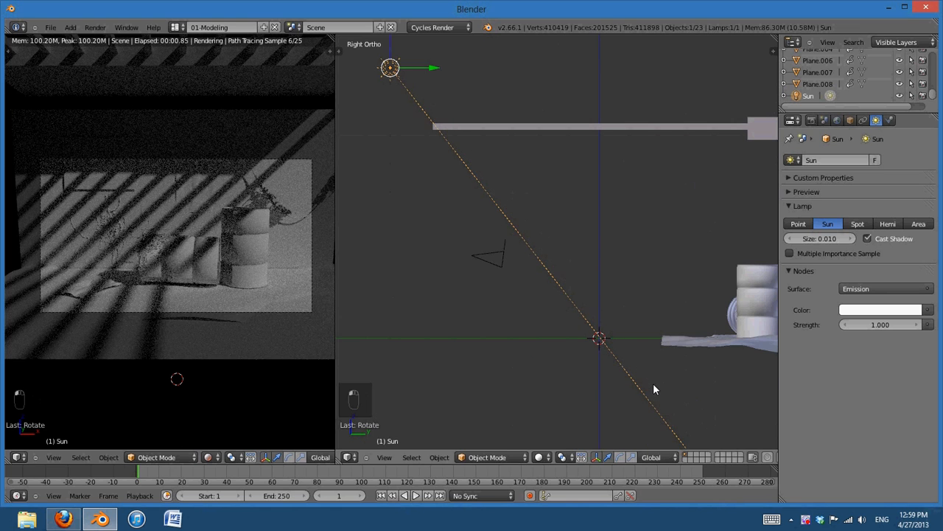
# Examine the shadows around the barrels and rotate the sun lamp about -7.5° in the right side view
pyautogui.moveTo(653, 383); pyautogui.dragTo(690, 350, button='middle')
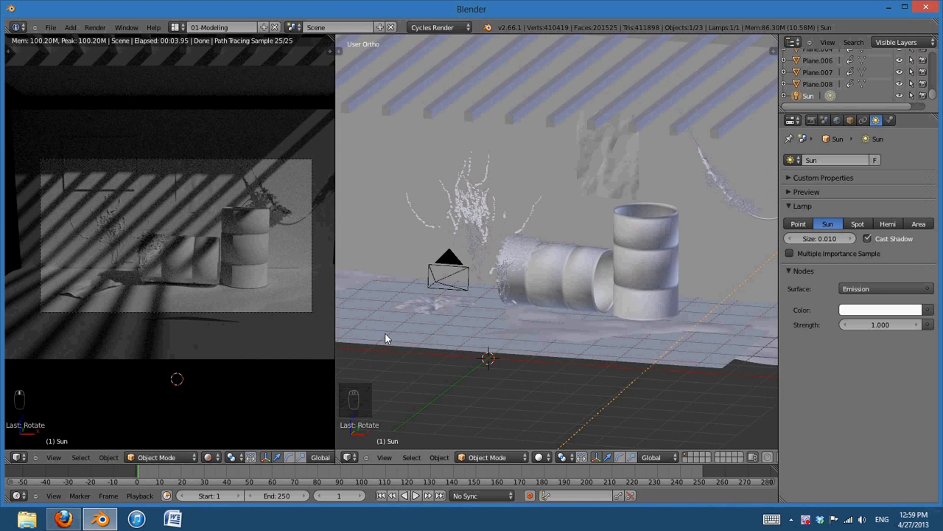
pyautogui.scroll(2, 294, 302)
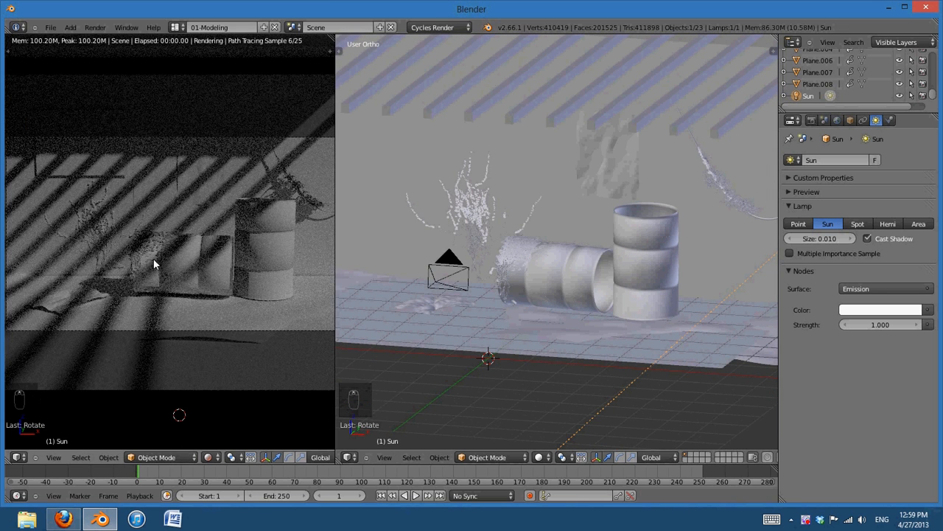
pyautogui.press('KP_7')
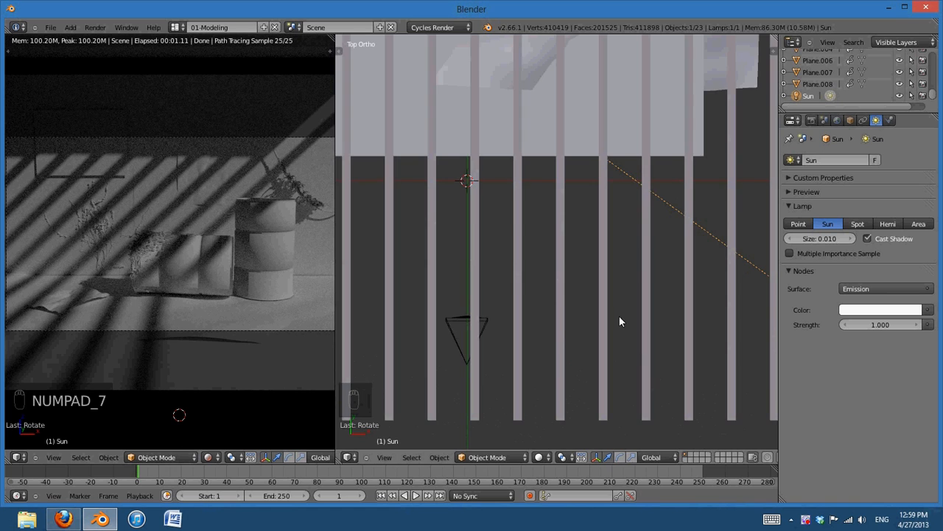
pyautogui.press('KP_3')
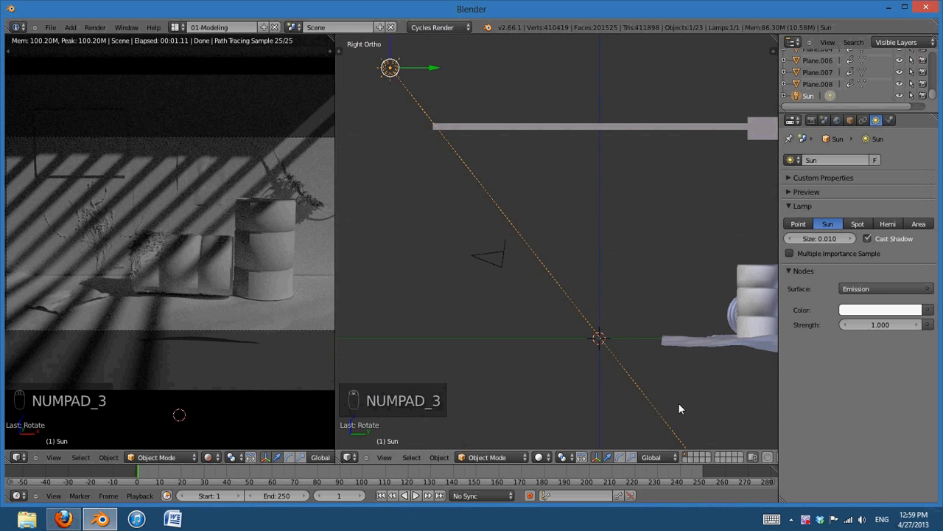
pyautogui.press('r')
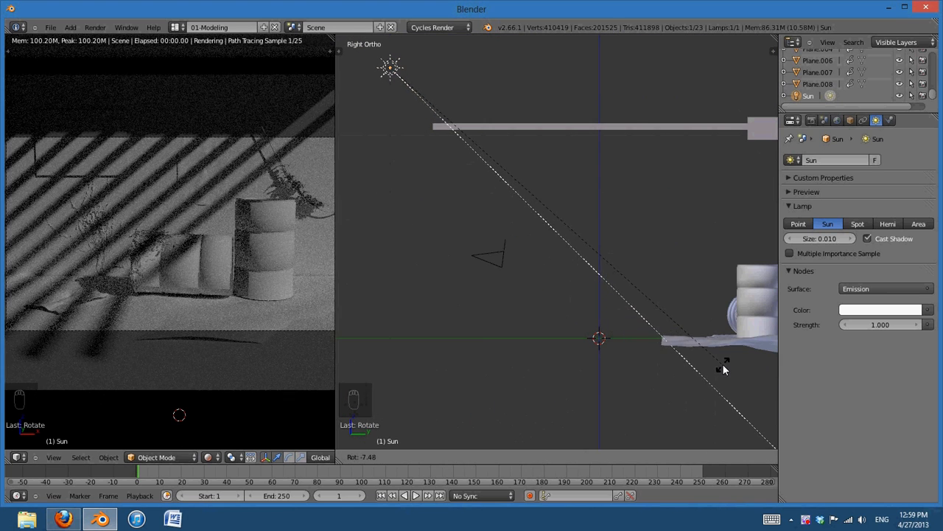
pyautogui.click(725, 360)
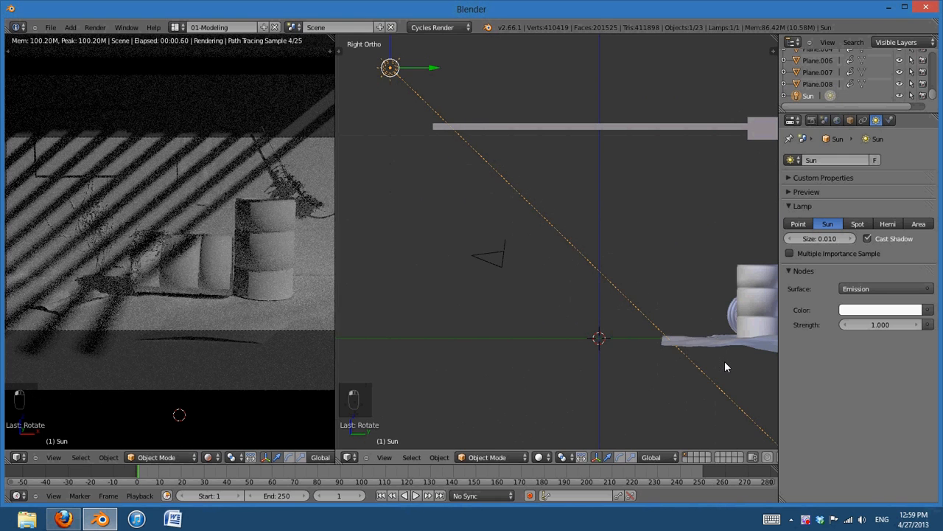
pyautogui.scroll(-3, 673, 327)
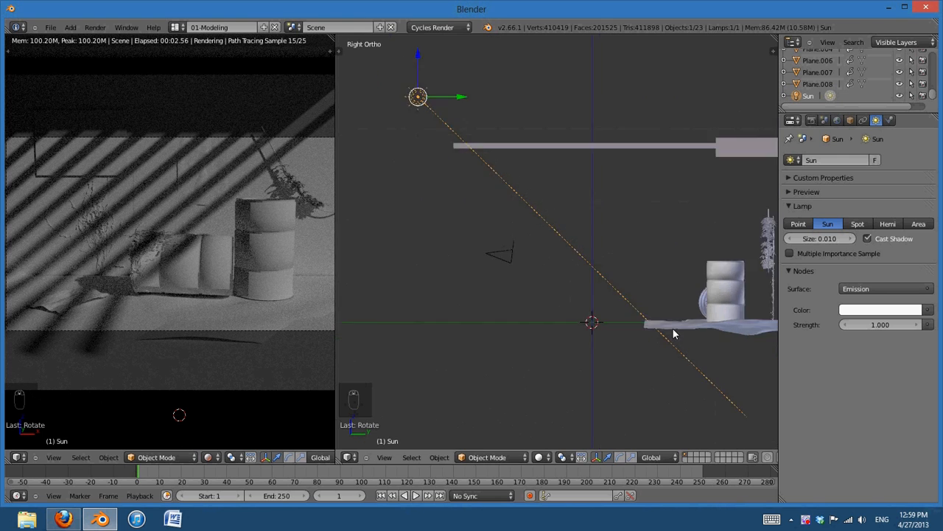
pyautogui.keyDown('shift'); pyautogui.moveTo(666, 305); pyautogui.dragTo(644, 307, button='middle'); pyautogui.keyUp('shift')
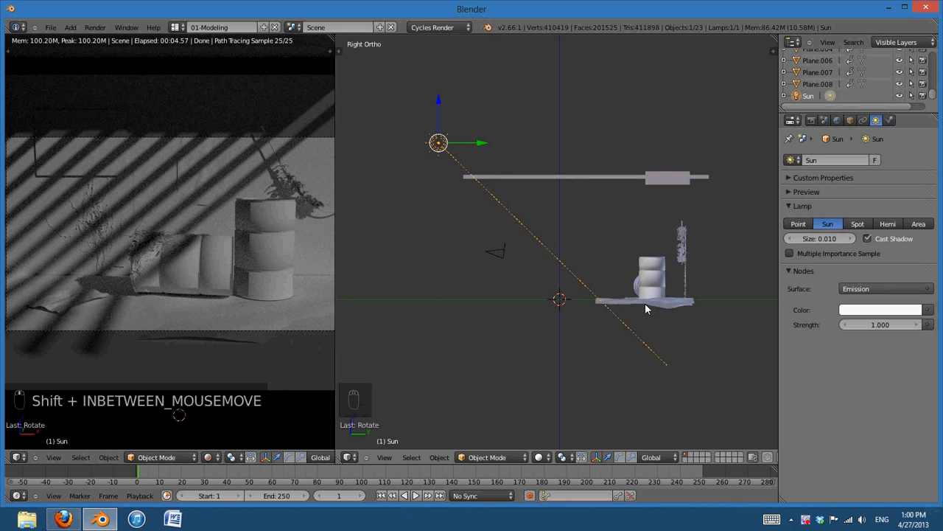
pyautogui.scroll(1, 645, 303)
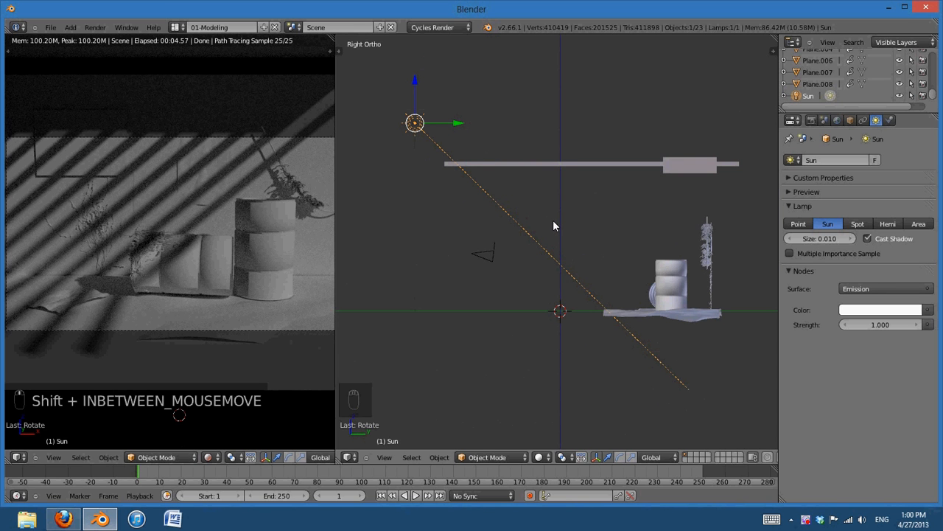
pyautogui.scroll(-1, 531, 307)
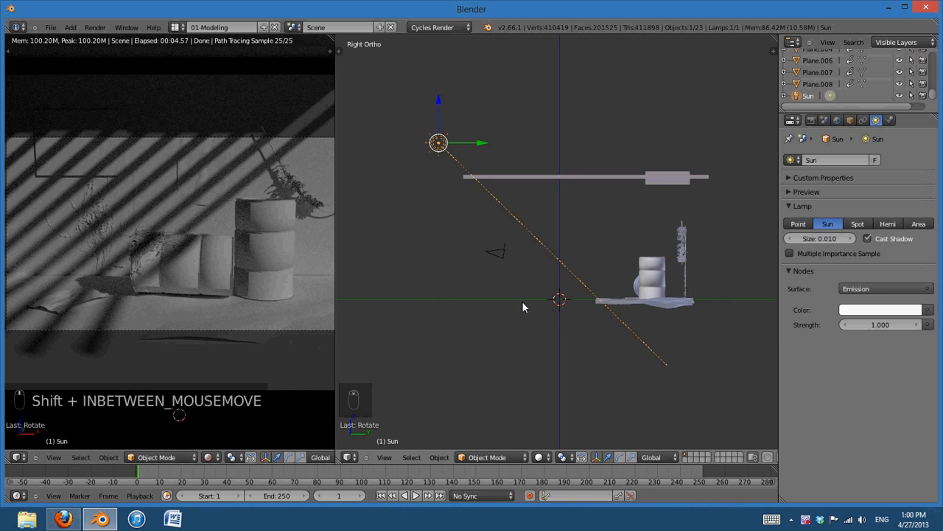
# Set the sun lamp's size to 0.025 to soften the shadows it casts
pyautogui.scroll(1, 521, 300)
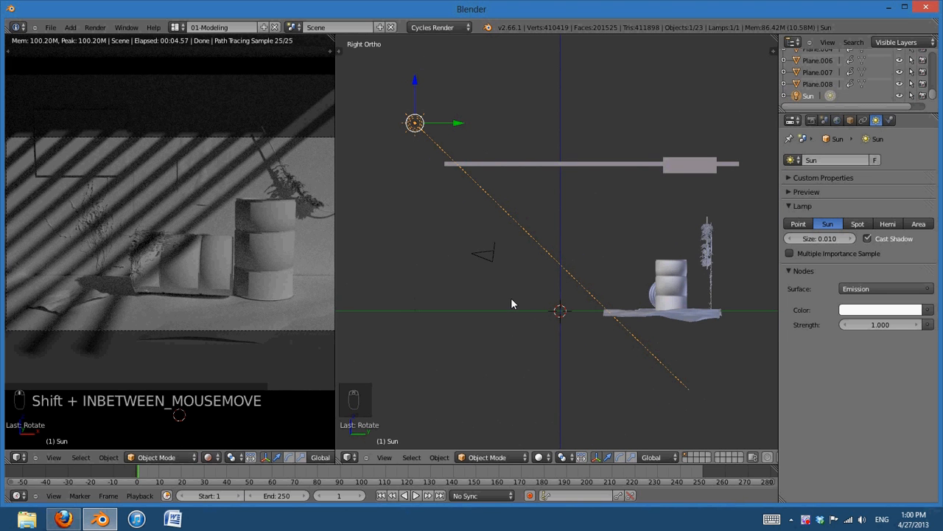
pyautogui.moveTo(488, 258); pyautogui.dragTo(645, 280, button='middle')
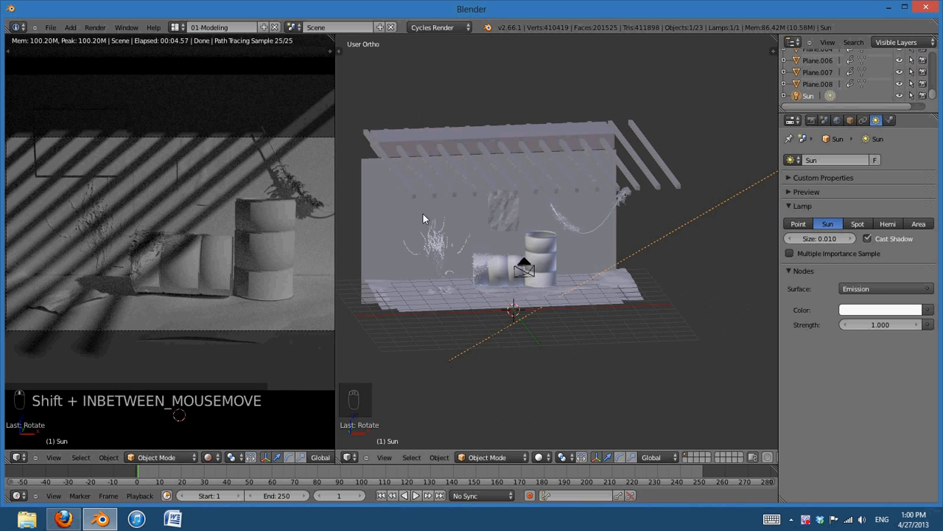
pyautogui.scroll(1, 686, 298)
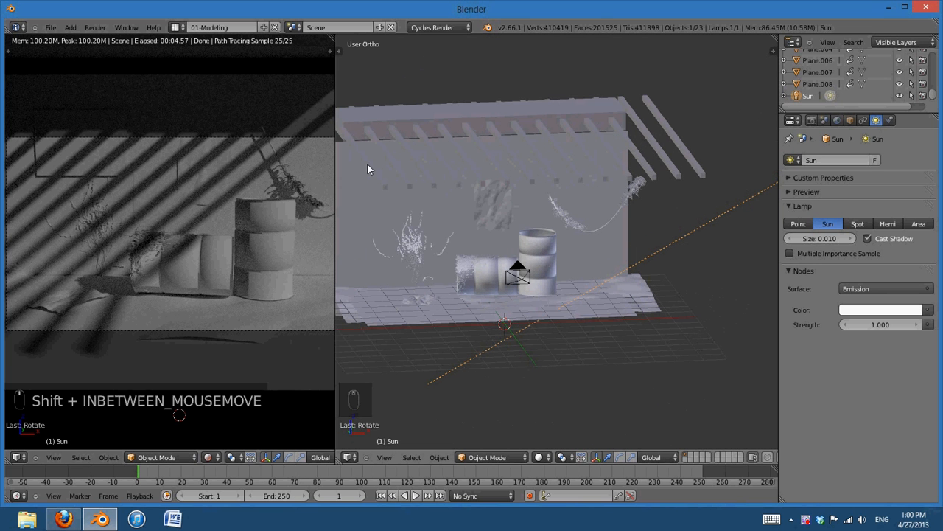
pyautogui.moveTo(624, 260)
pyautogui.mouseDown(button='middle')
pyautogui.moveTo(604, 271)
pyautogui.moveTo(610, 261)
pyautogui.mouseUp(button='middle')
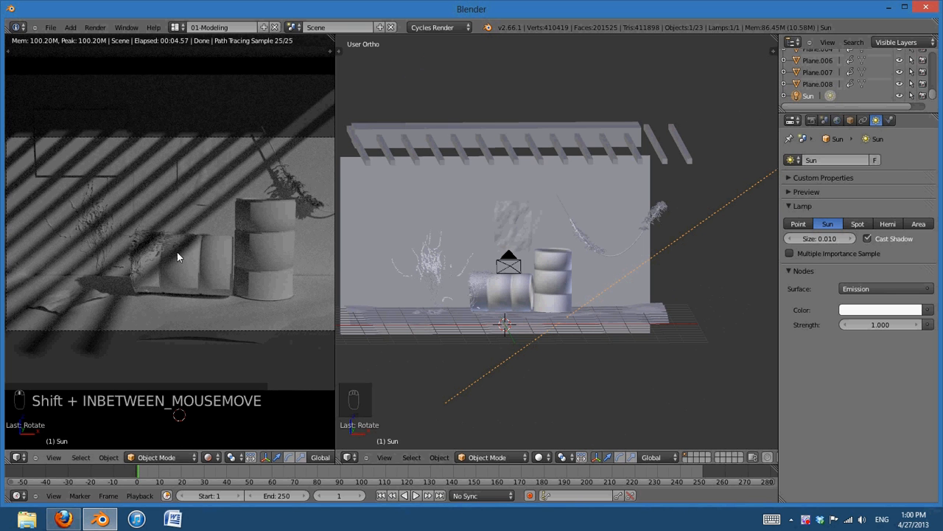
pyautogui.click(821, 239)
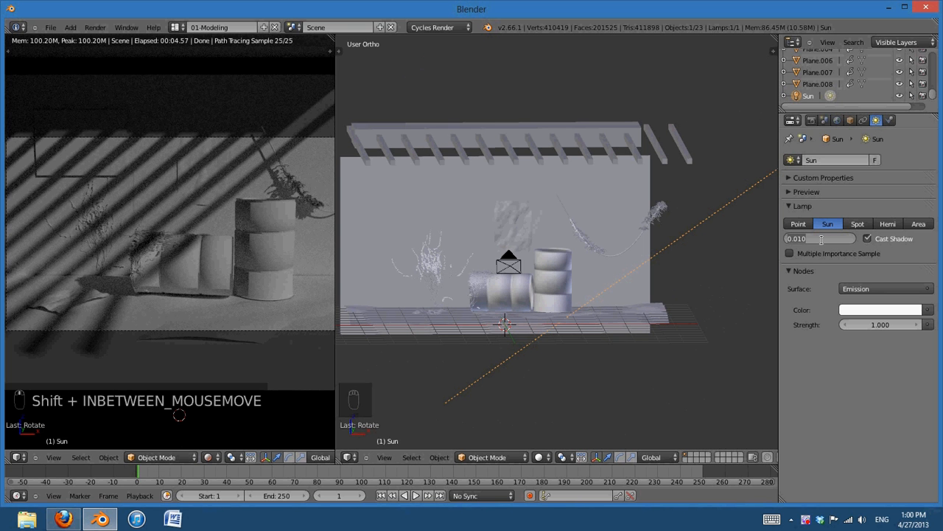
pyautogui.press('BackSpace')
pyautogui.write('.025')
pyautogui.press('Return')
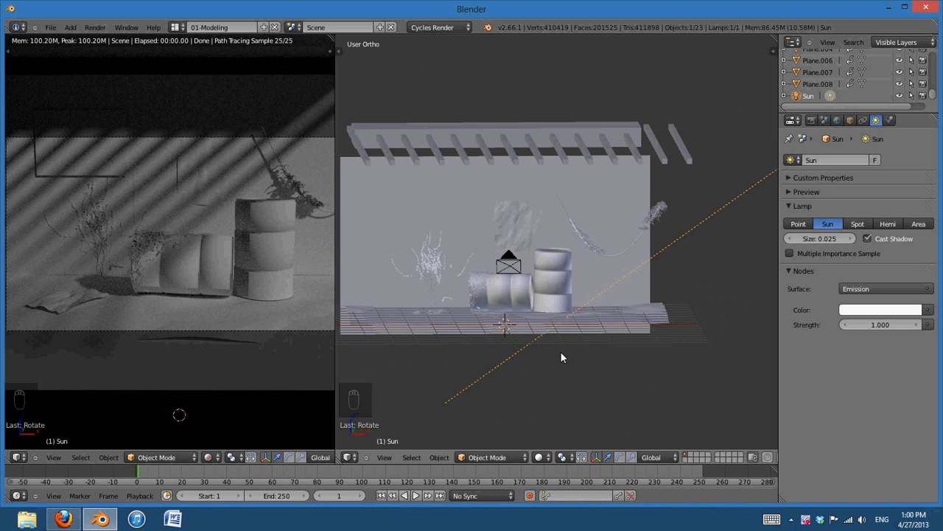
# Tint the sun lamp's emission color a warm cream with R 1.000, G 0.943 and B 0.774
pyautogui.scroll(2, 560, 358)
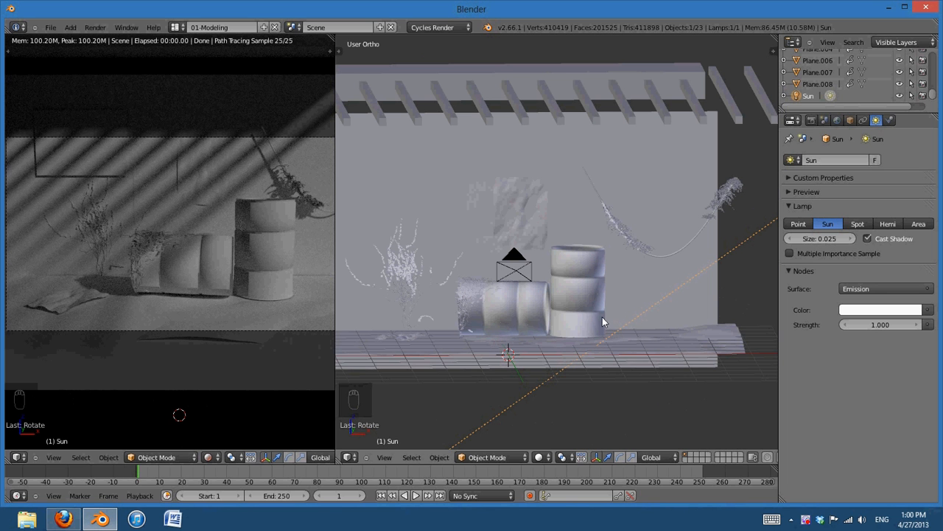
pyautogui.click(877, 311)
pyautogui.moveTo(861, 185); pyautogui.dragTo(854, 191)
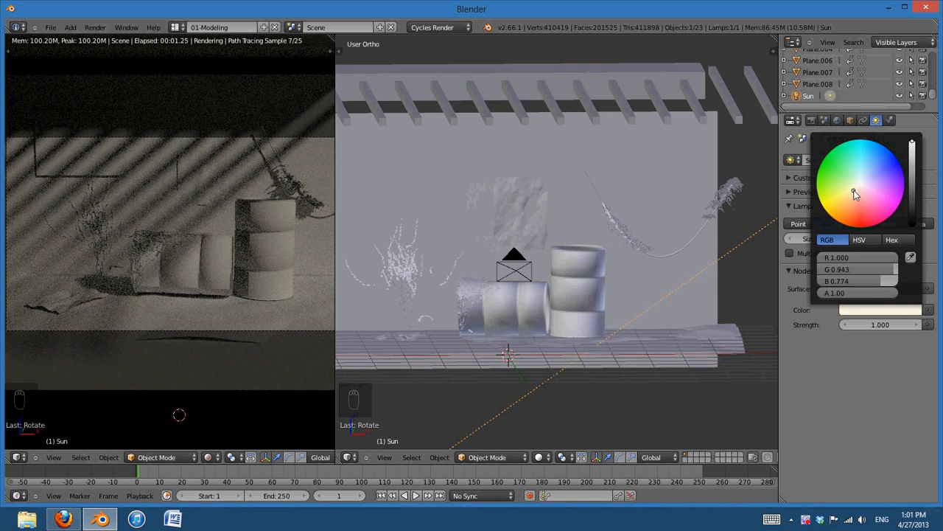
pyautogui.scroll(-1, 551, 302)
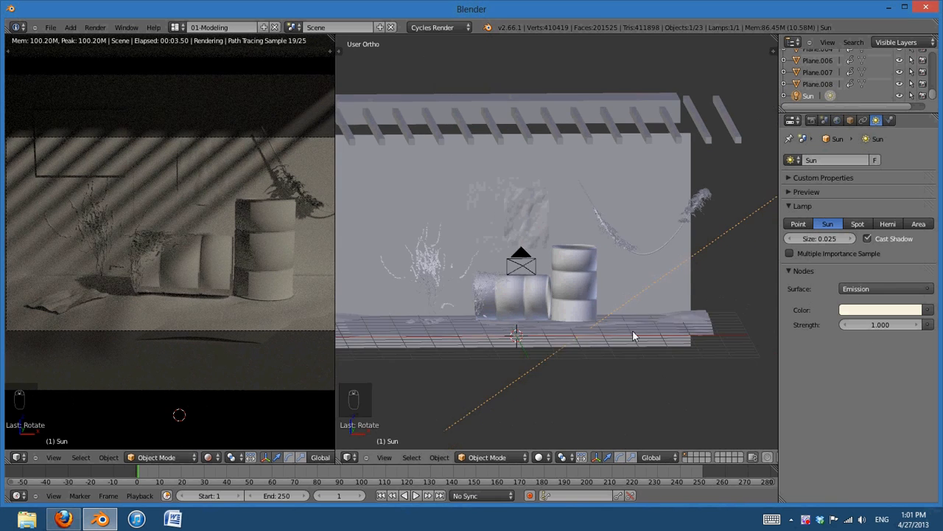
pyautogui.moveTo(633, 331)
pyautogui.mouseDown(button='middle')
pyautogui.moveTo(670, 329)
pyautogui.moveTo(643, 326)
pyautogui.mouseUp(button='middle')
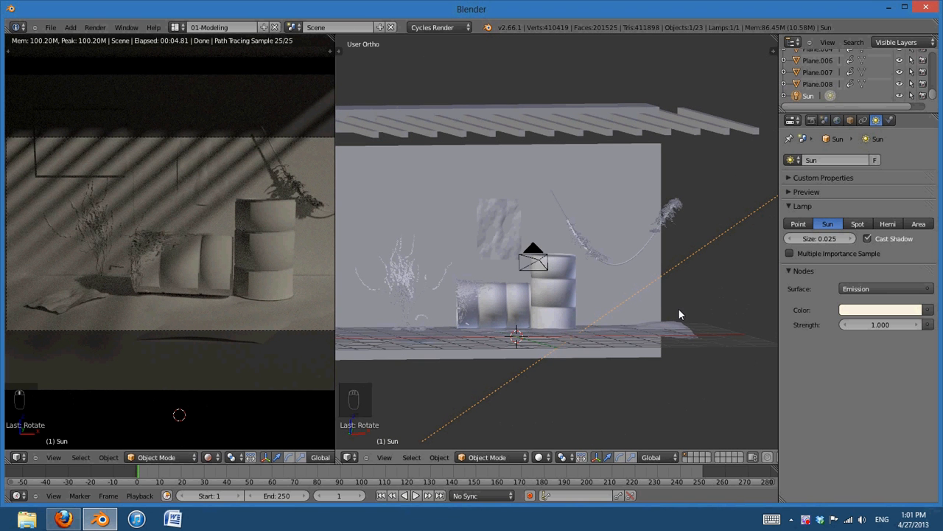
# Set the world background's strength to 1.000 and its color to a dark blue with R 0.03131, G 0.03251 and B 0.05088
pyautogui.click(837, 120)
pyautogui.scroll(-2, 624, 309)
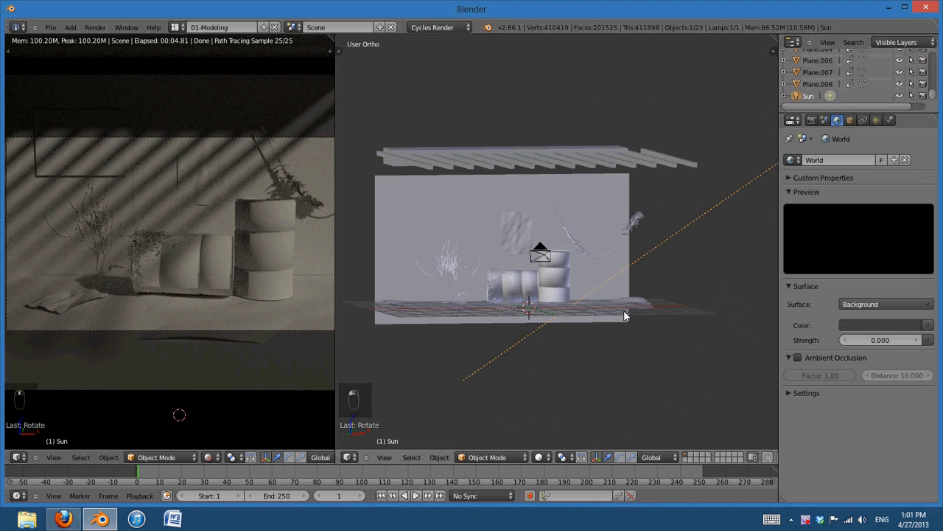
pyautogui.moveTo(623, 310); pyautogui.dragTo(602, 372, button='middle')
pyautogui.press('KP_7')
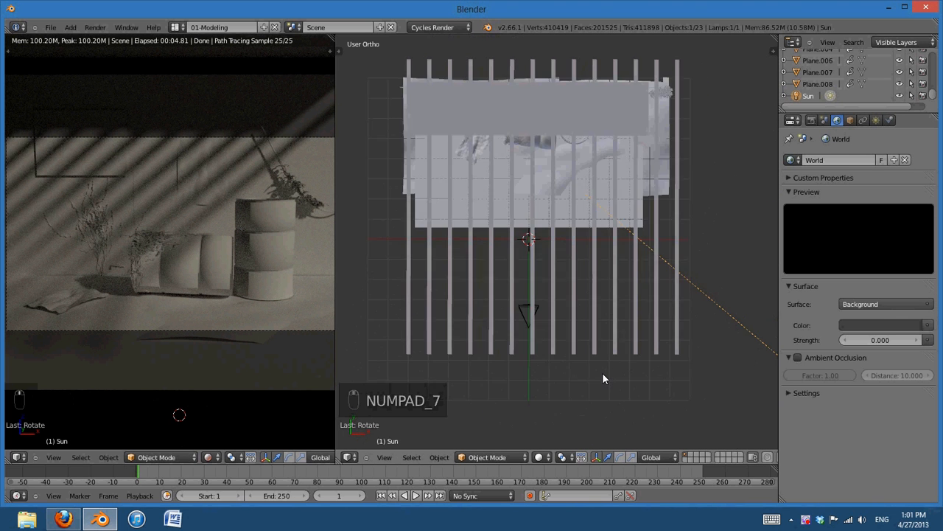
pyautogui.scroll(-5, 604, 379)
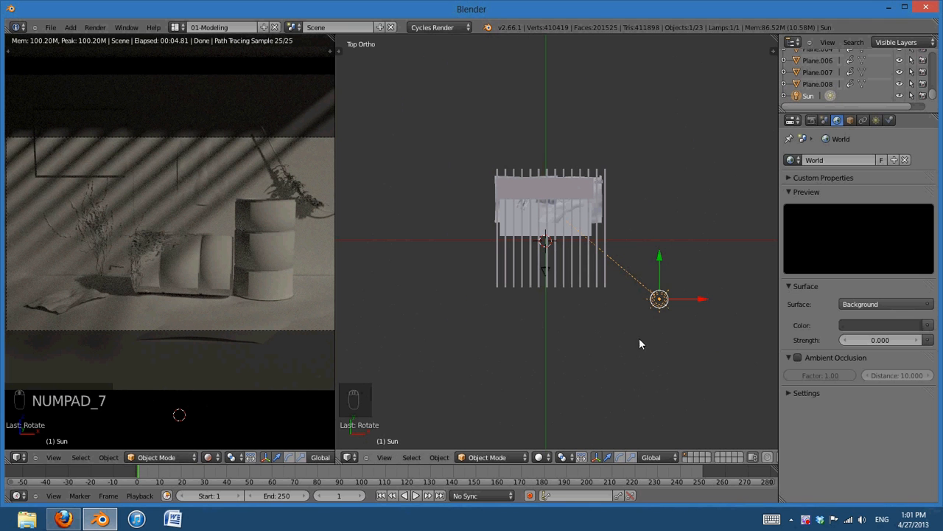
pyautogui.scroll(1, 607, 359)
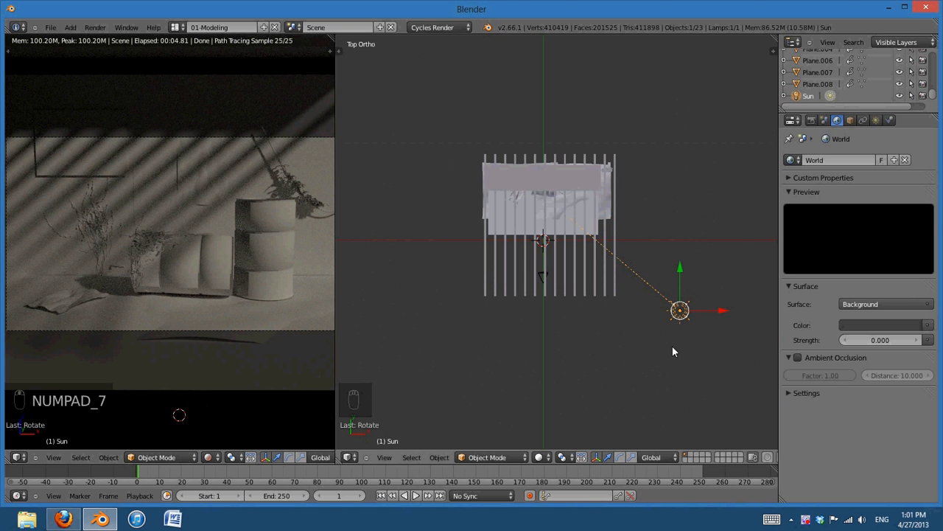
pyautogui.scroll(2, 672, 346)
pyautogui.click(875, 339)
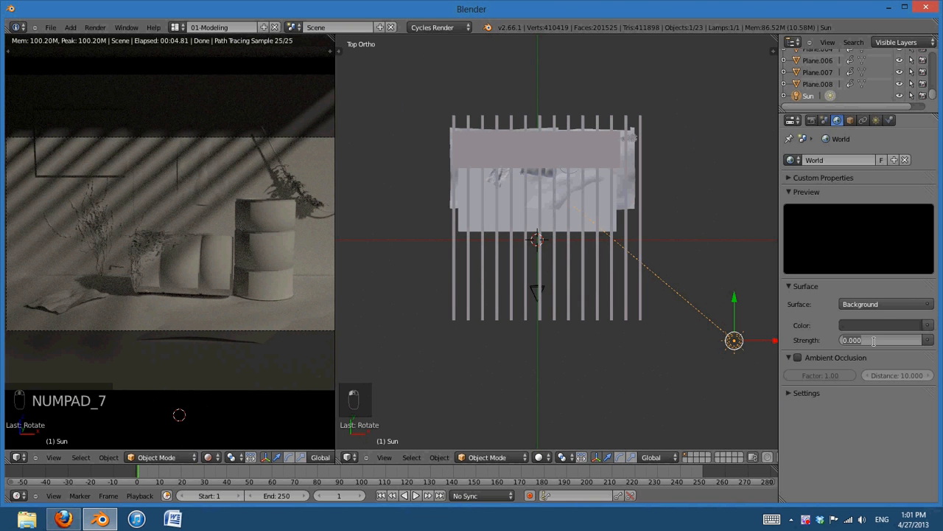
pyautogui.write('1')
pyautogui.press('Return')
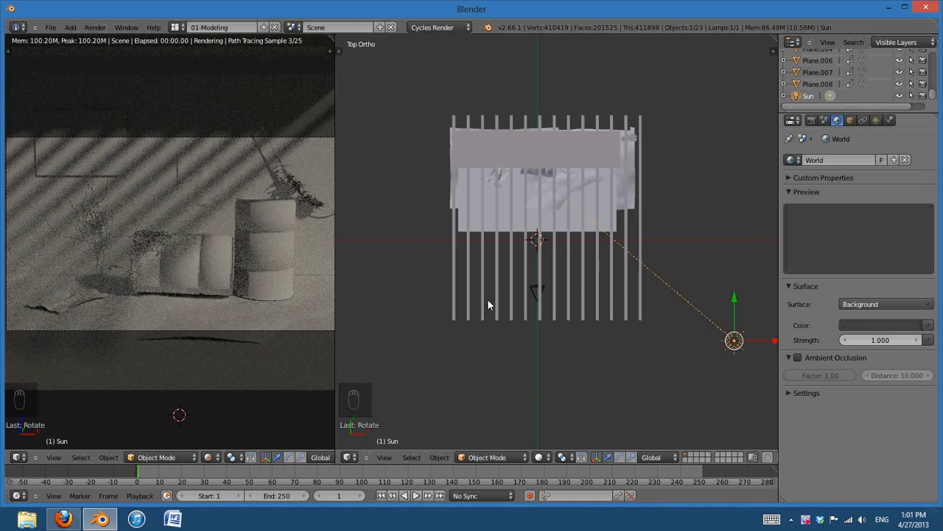
pyautogui.click(871, 325)
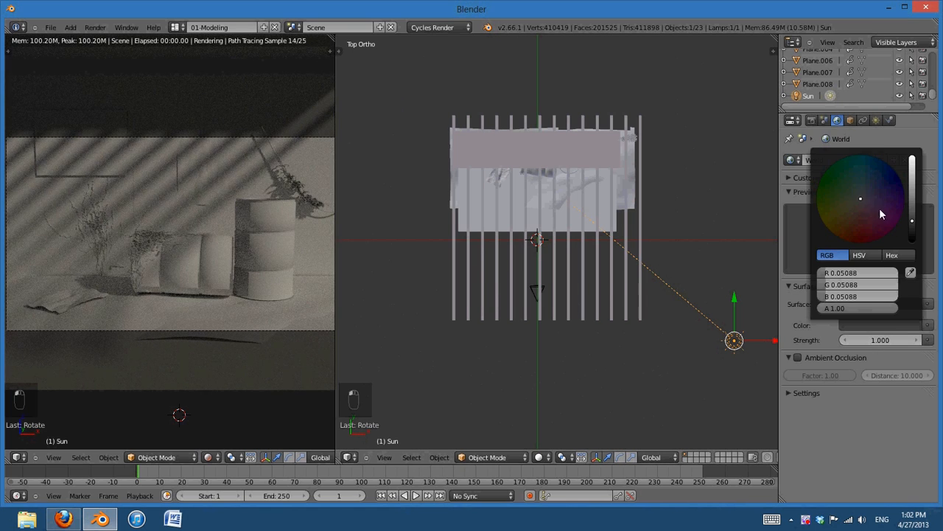
pyautogui.moveTo(865, 201); pyautogui.dragTo(875, 188)
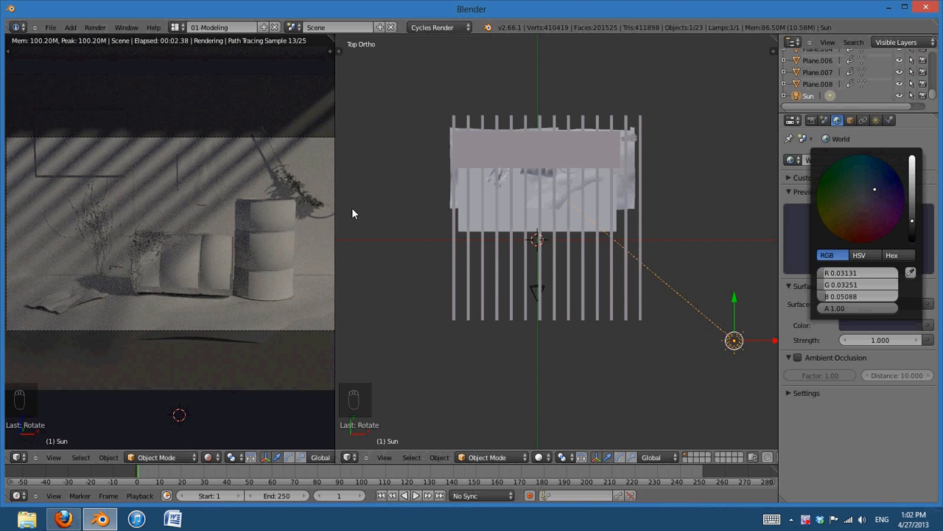
# Duplicate the sun lamp in the right side view and place the copy behind the back wall, beyond the hanging plant
pyautogui.moveTo(612, 349); pyautogui.dragTo(609, 297, button='middle')
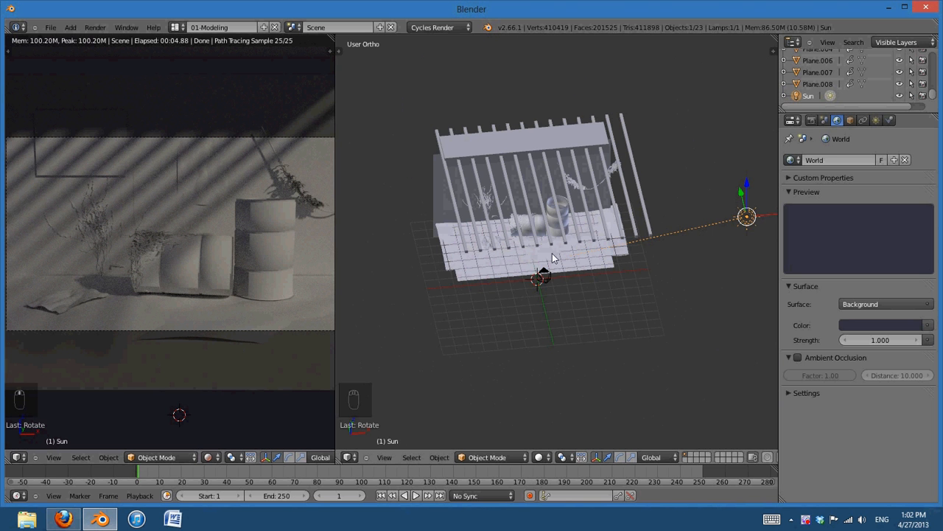
pyautogui.moveTo(599, 326); pyautogui.dragTo(580, 325, button='middle')
pyautogui.press('KP_3')
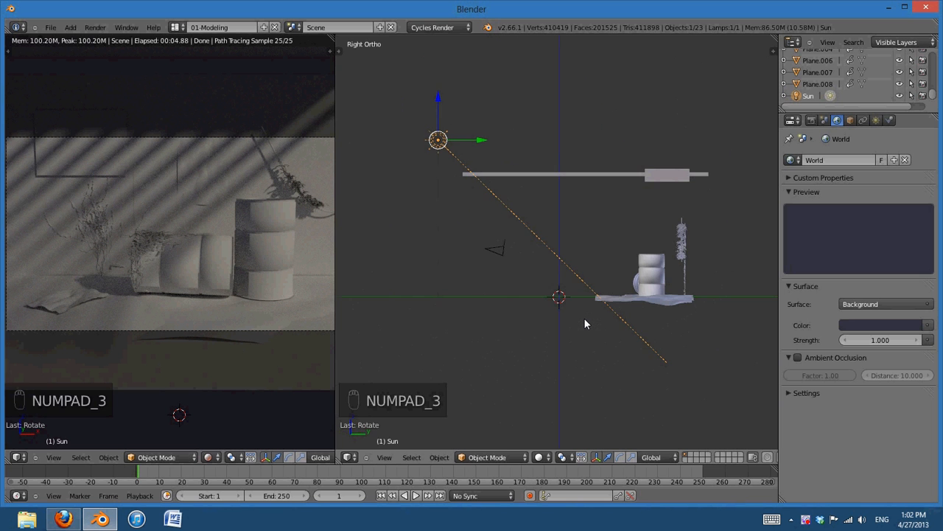
pyautogui.keyDown('shift'); pyautogui.moveTo(544, 316); pyautogui.dragTo(439, 317, button='middle'); pyautogui.keyUp('shift')
pyautogui.hotkey('shift', 'd')
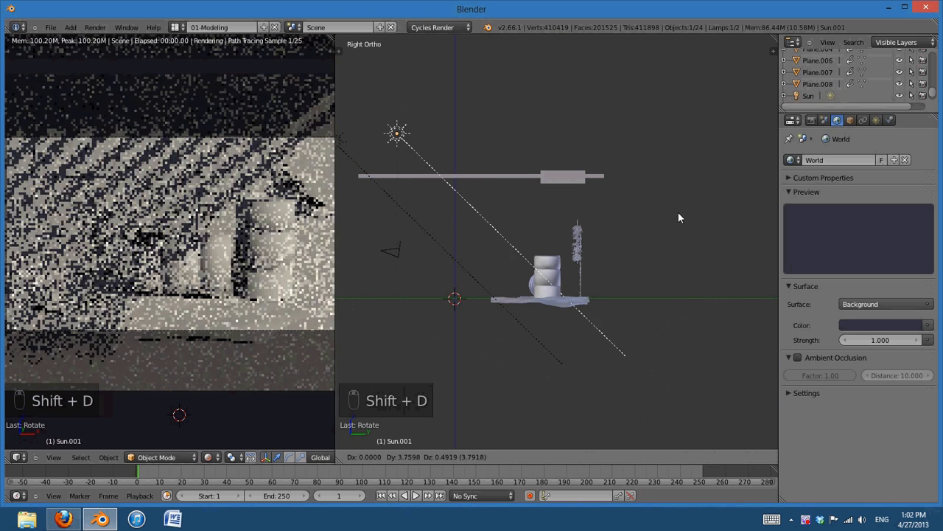
pyautogui.rightClick(808, 300)
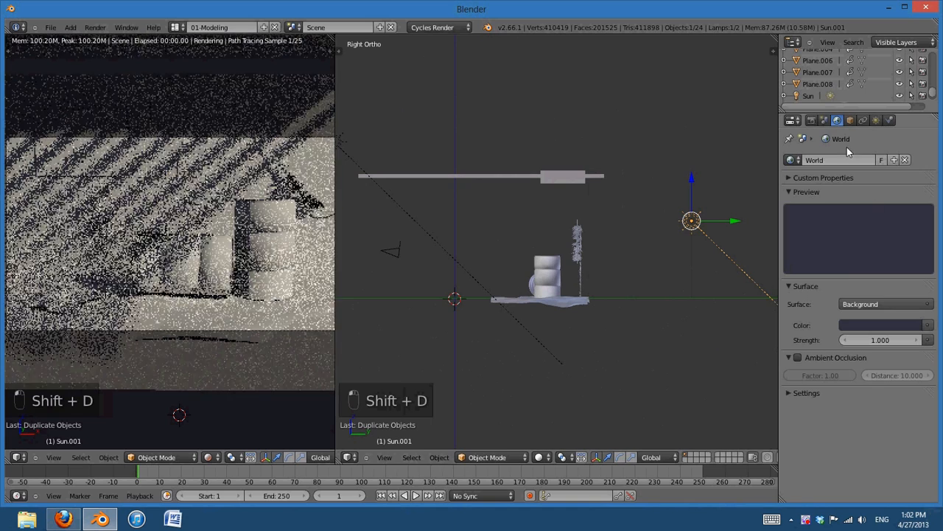
# Set the duplicate sun's emission color to near white with R 1.000, G 0.960 and B 0.960
pyautogui.click(876, 120)
pyautogui.click(880, 311)
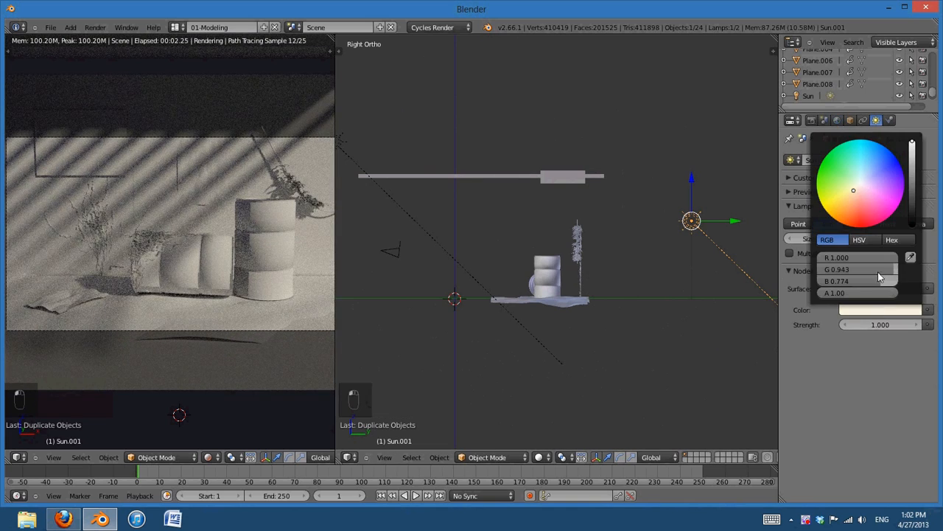
pyautogui.click(863, 190)
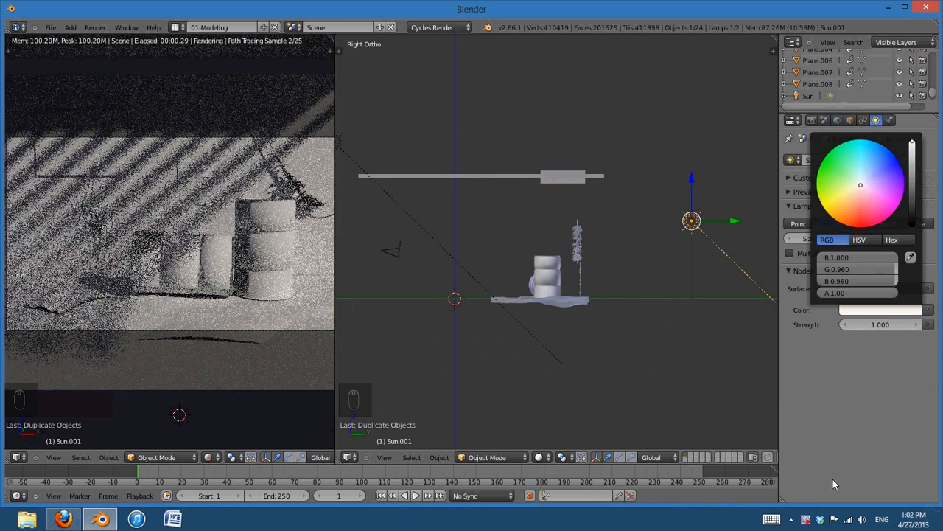
# Rotate the duplicate sun in the right side view to aim back down at the barrels, and disable its shadow casting
pyautogui.press('r')
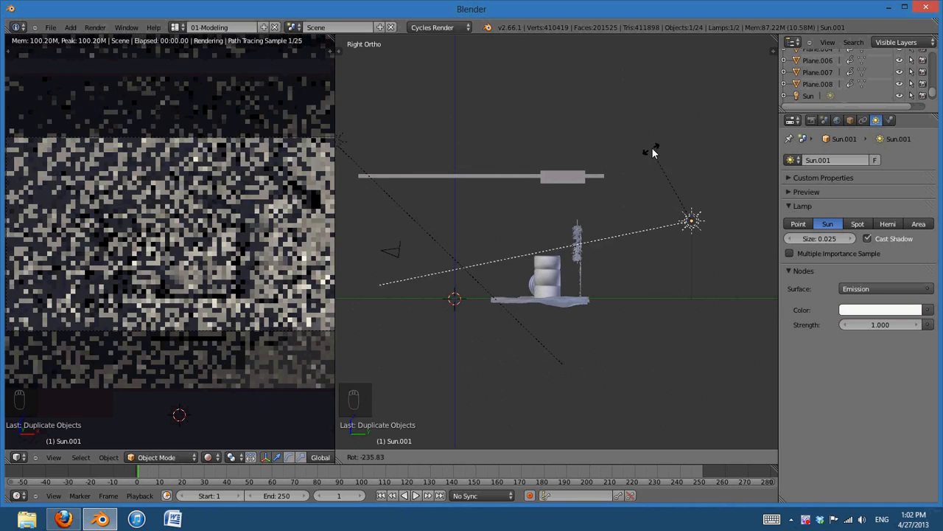
pyautogui.click(654, 145)
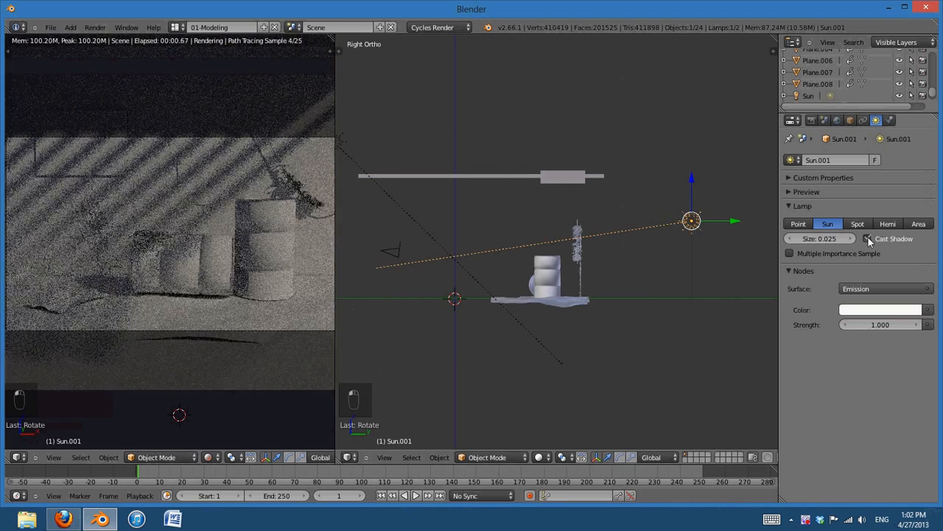
pyautogui.click(868, 238)
pyautogui.press('r')
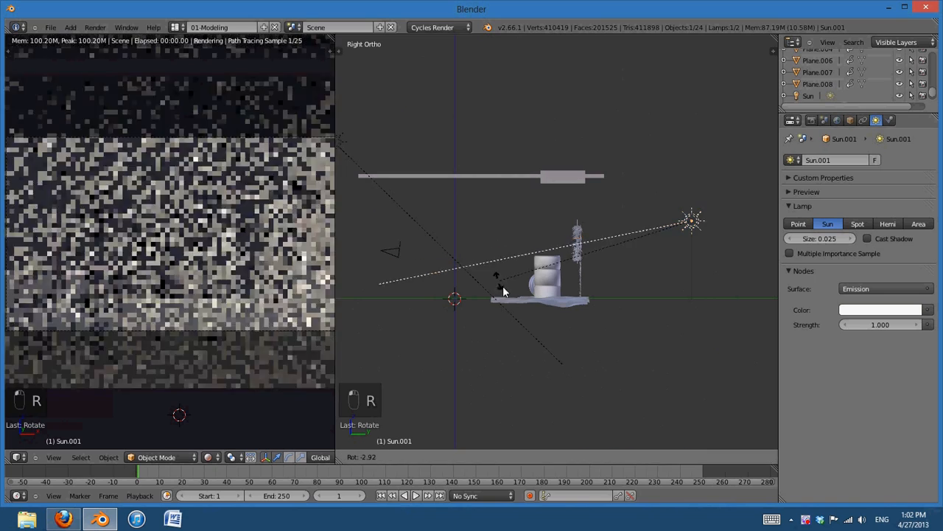
pyautogui.click(513, 302)
# In the top view, center the duplicate sun behind the wall and rotate it to shine straight toward the camera
pyautogui.press('KP_7')
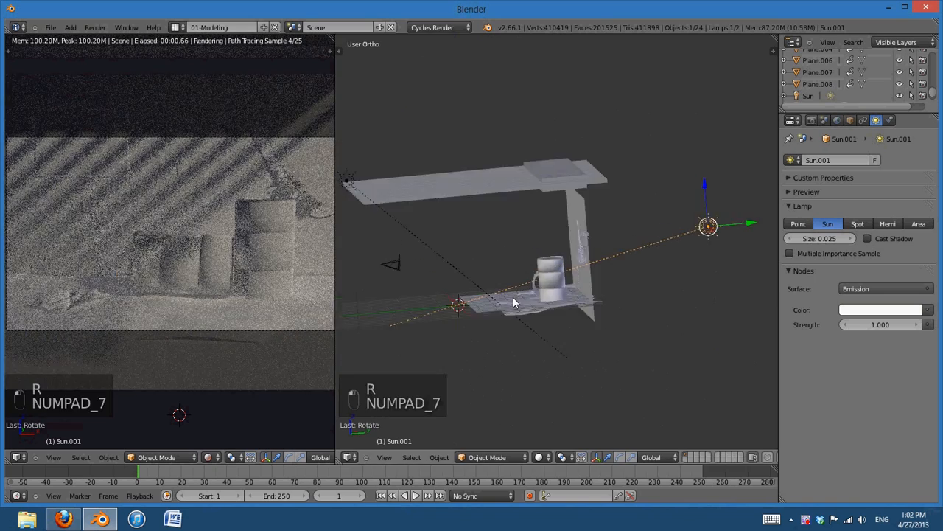
pyautogui.press('g')
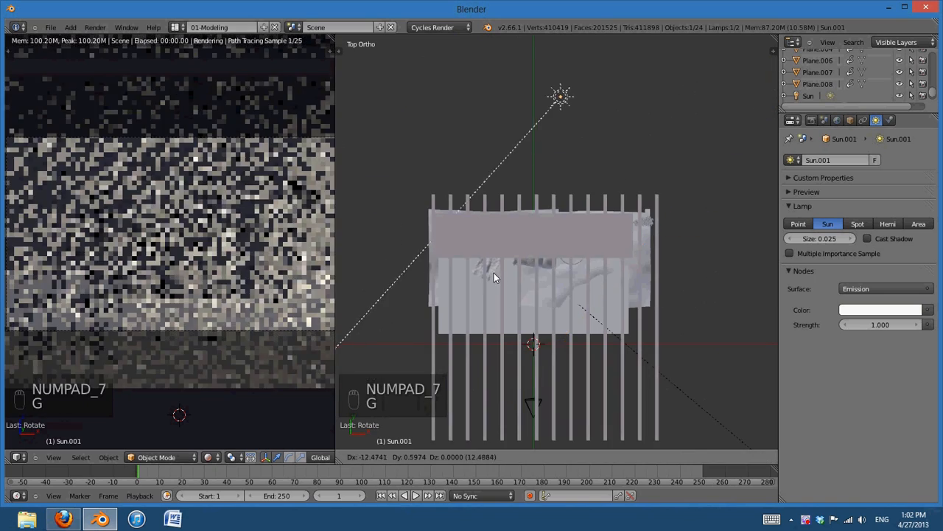
pyautogui.click(463, 272)
pyautogui.press('r')
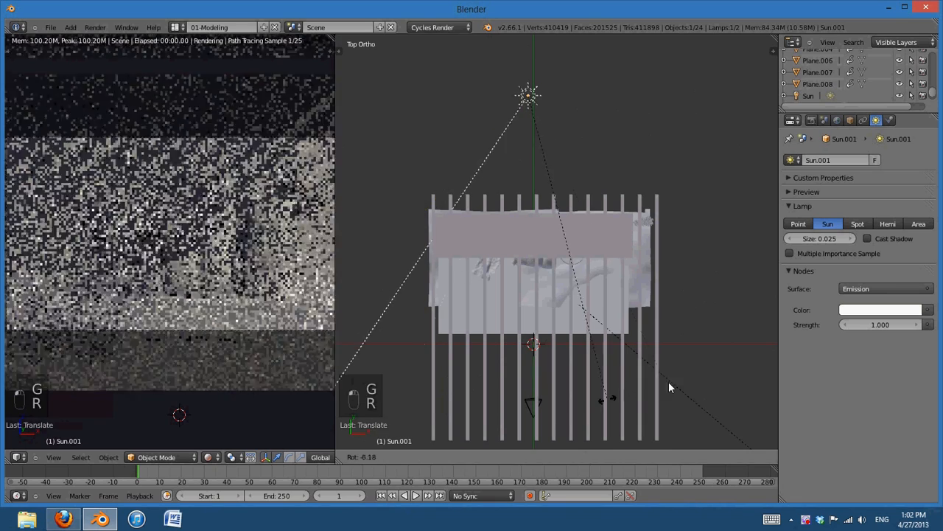
pyautogui.click(734, 279)
pyautogui.press('g')
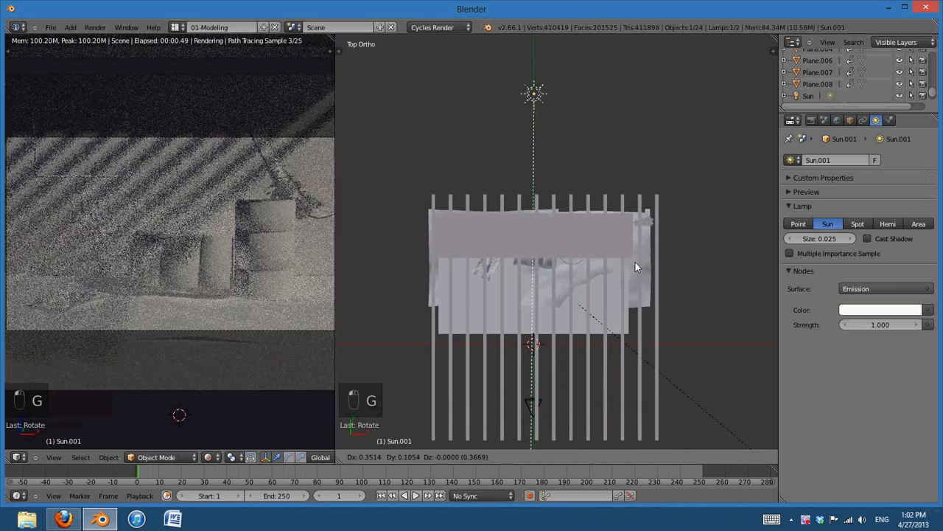
pyautogui.click(635, 262)
# Rotate the duplicate sun about -26° in the right side view so its light falls more steeply
pyautogui.press('KP_3')
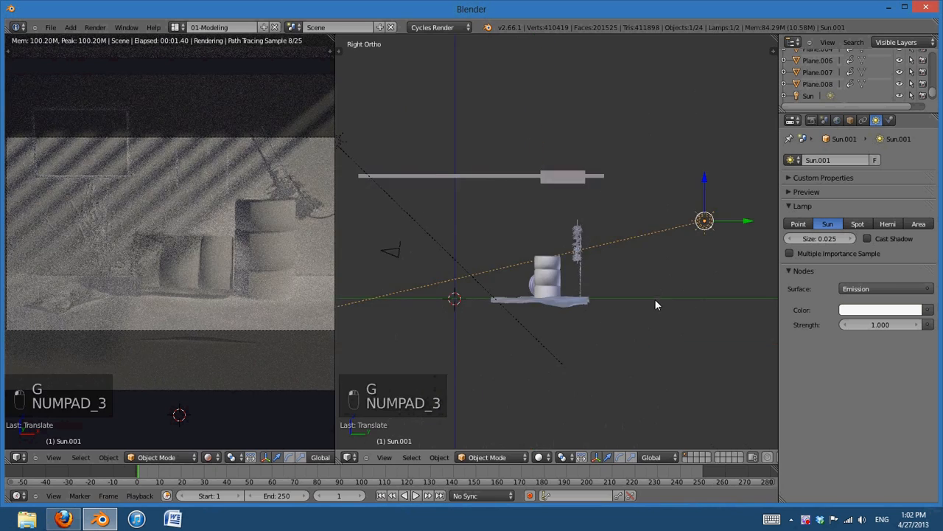
pyautogui.scroll(3, 655, 303)
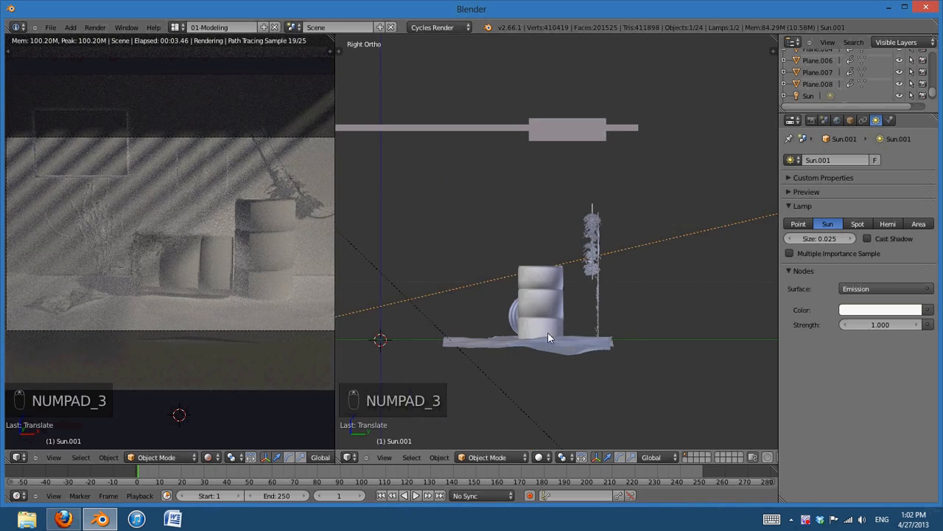
pyautogui.press('r')
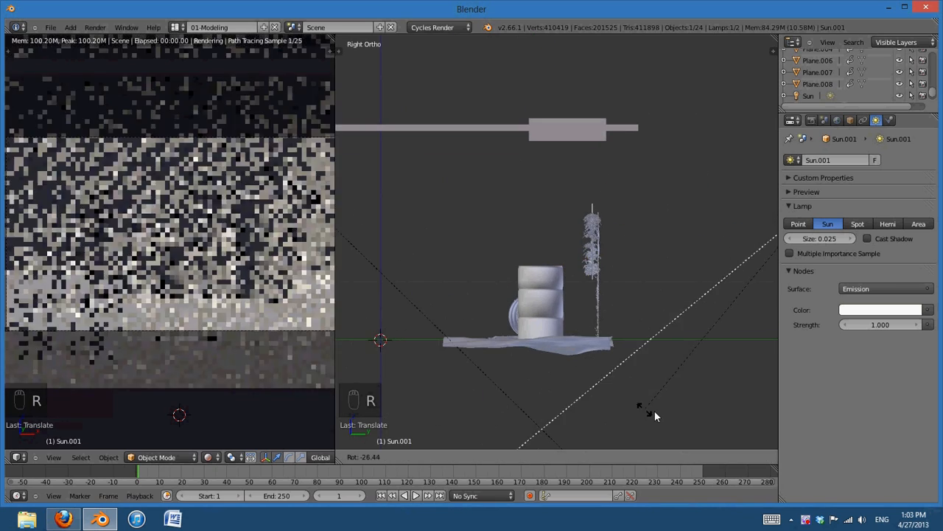
pyautogui.click(654, 417)
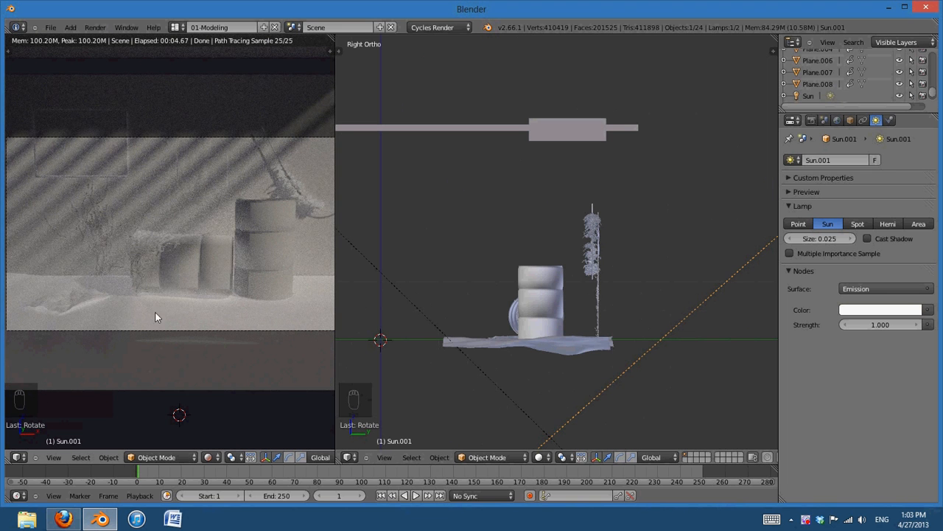
# Rotate the duplicate sun about 20° in the right side view to flatten its angle, and enable its shadow casting
pyautogui.press('r')
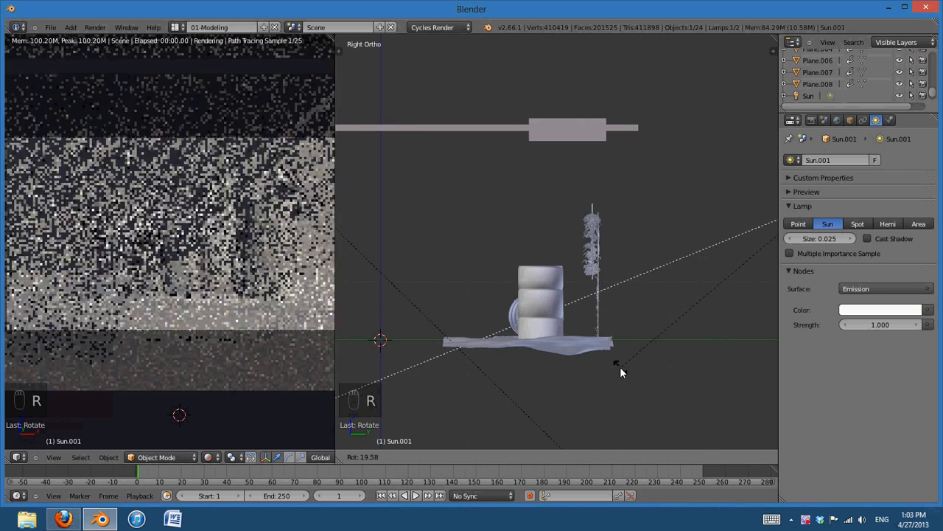
pyautogui.click(619, 366)
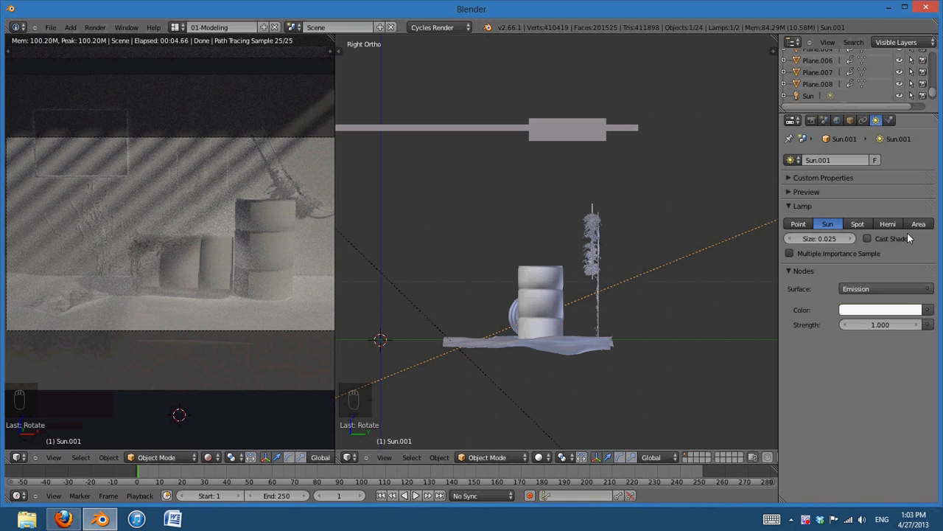
pyautogui.click(868, 239)
# Try disabling Shadow ray visibility for the back wall plane so that light from behind can pass through it
pyautogui.scroll(-2, 566, 262)
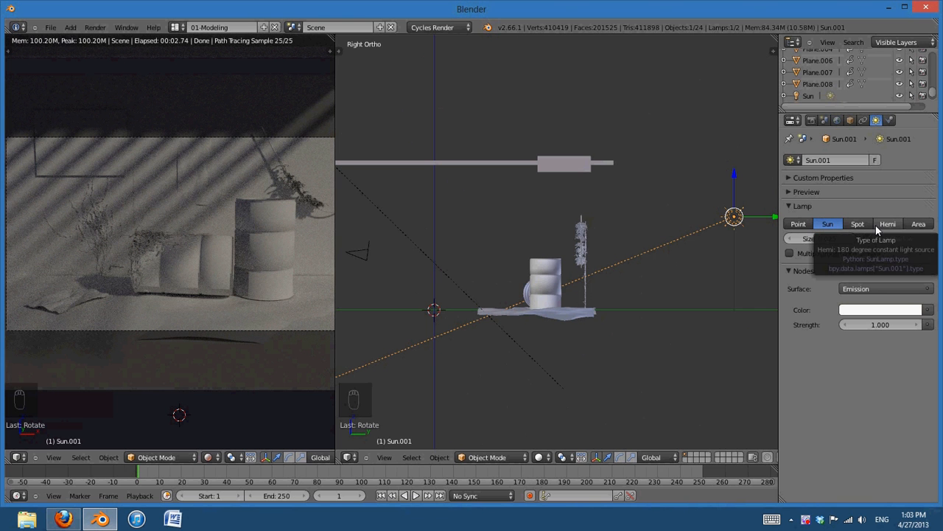
pyautogui.moveTo(667, 324); pyautogui.dragTo(628, 283, button='middle')
pyautogui.rightClick(626, 289)
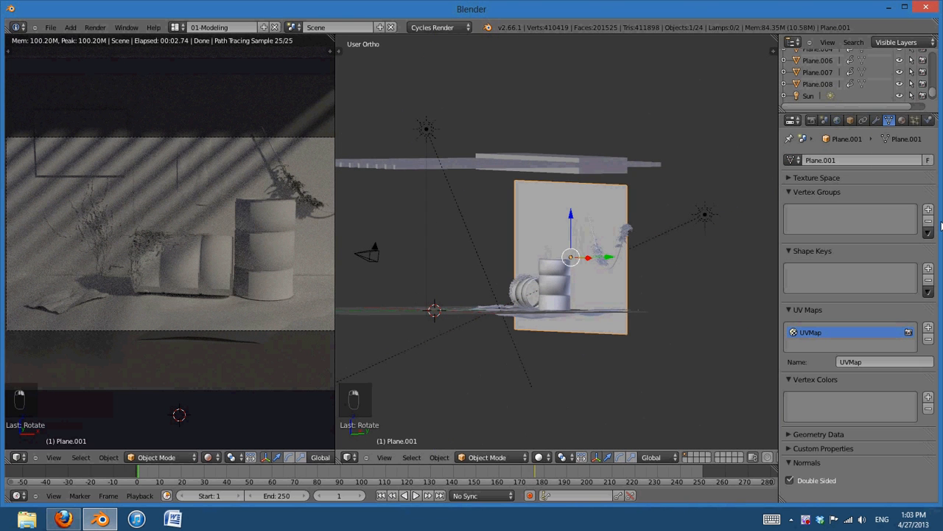
pyautogui.click(860, 123)
pyautogui.click(851, 121)
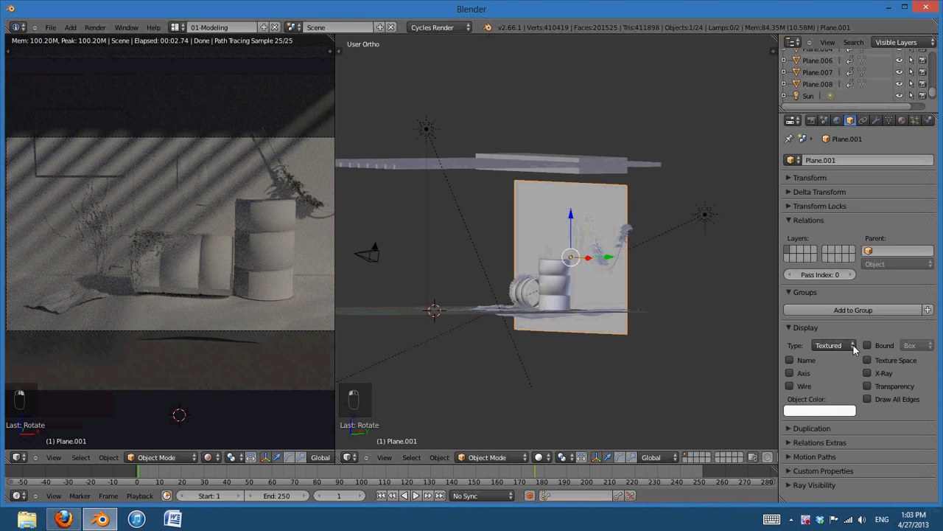
pyautogui.click(790, 485)
pyautogui.scroll(-2, 848, 384)
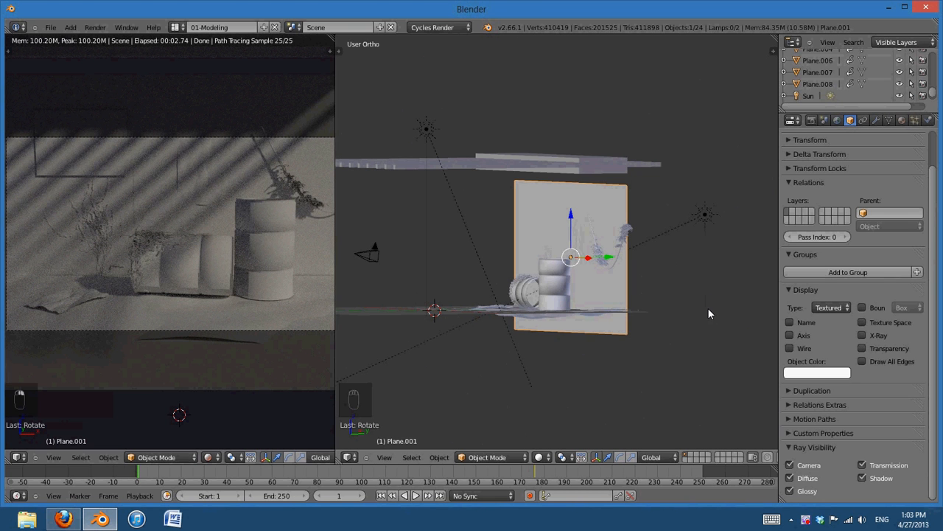
pyautogui.click(865, 479)
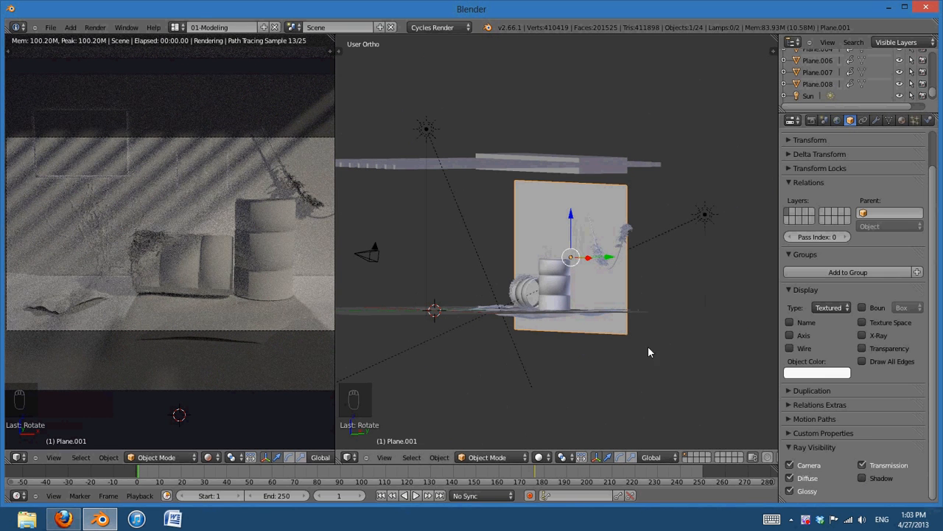
pyautogui.moveTo(619, 355); pyautogui.dragTo(575, 365, button='middle')
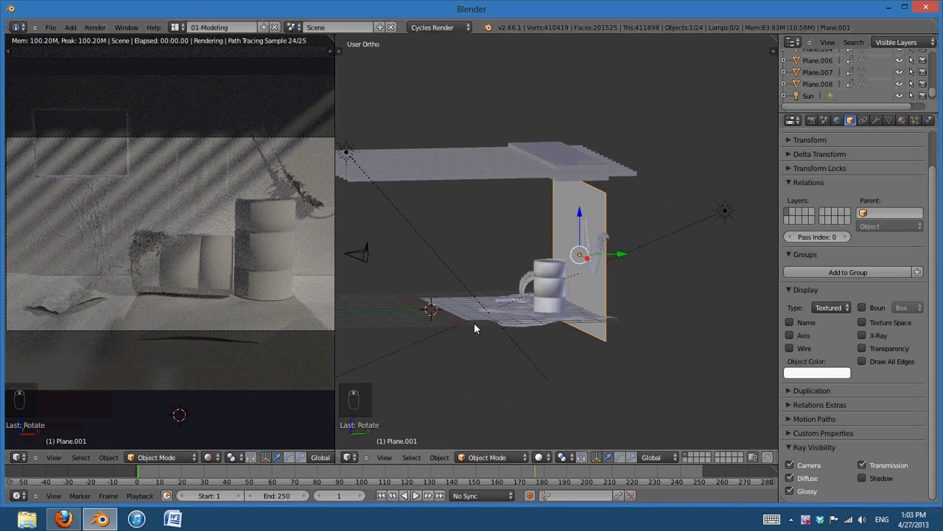
pyautogui.moveTo(514, 337); pyautogui.dragTo(735, 373, button='middle')
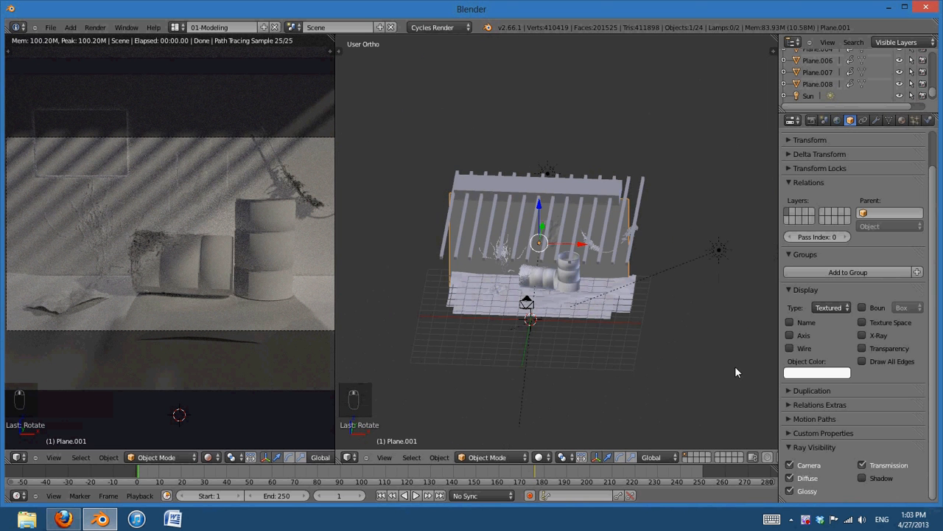
# Toggle the back wall's Shadow ray visibility on and off to compare the rendered preview, leaving it enabled
pyautogui.click(864, 480)
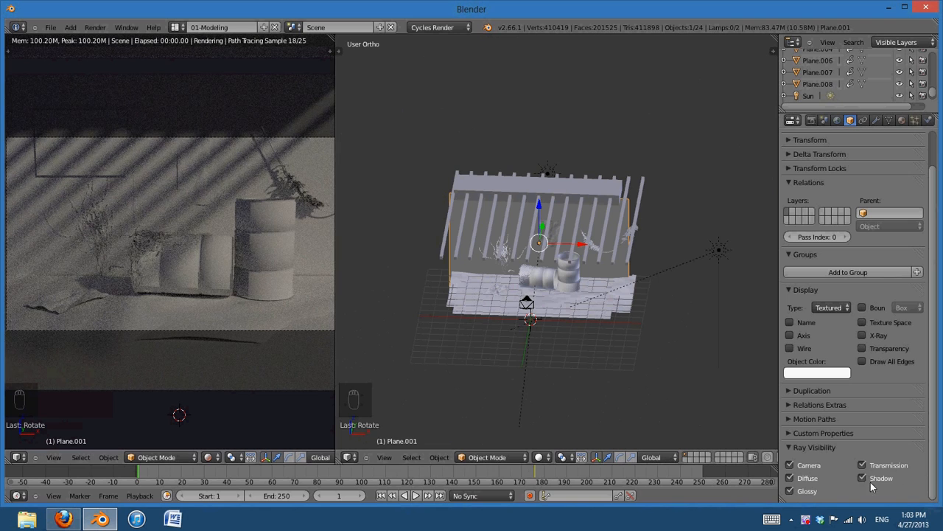
pyautogui.click(864, 477)
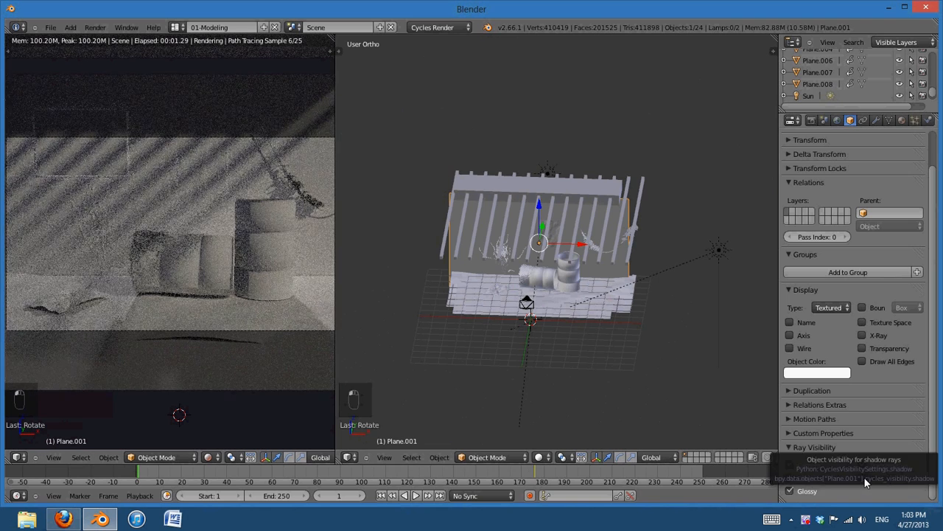
pyautogui.click(864, 477)
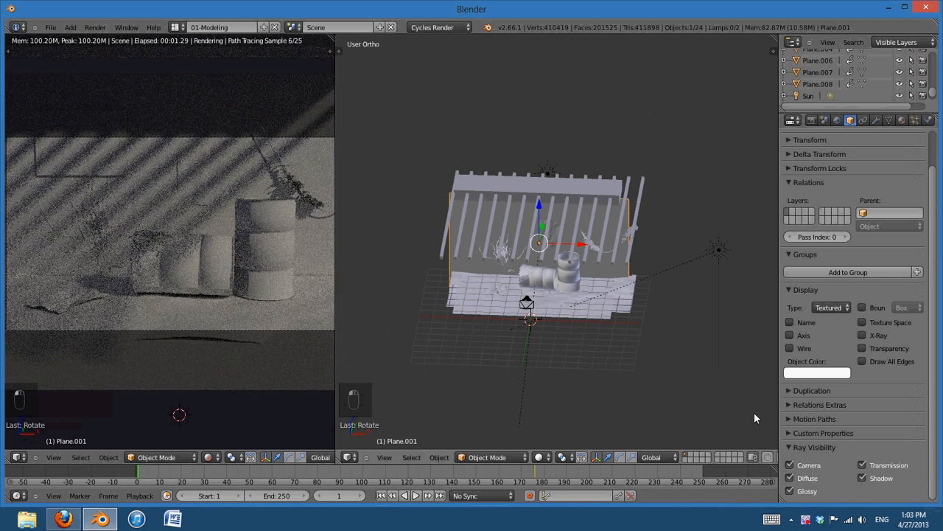
# Change the duplicate sun to an Area lamp and move it in the right side view to just in front of the wall, above the barrels
pyautogui.moveTo(726, 419); pyautogui.dragTo(676, 179, button='middle')
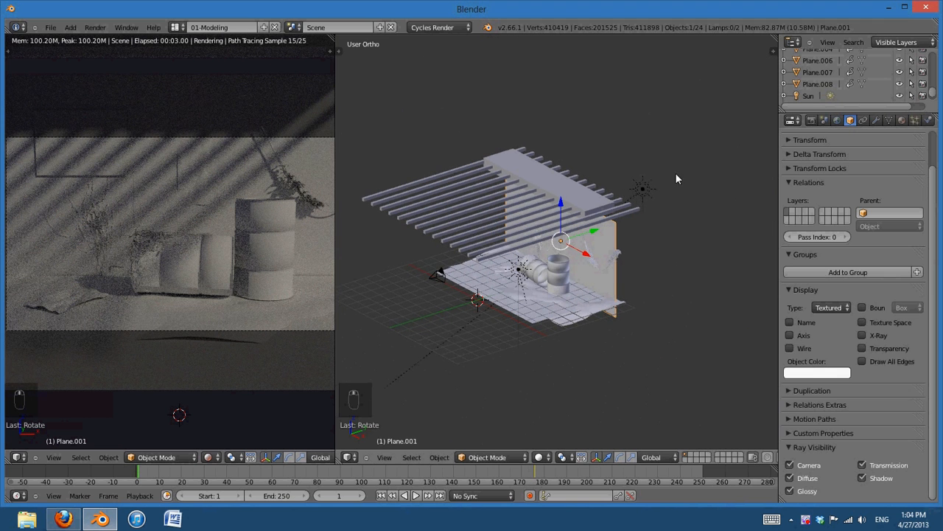
pyautogui.rightClick(642, 193)
pyautogui.click(876, 122)
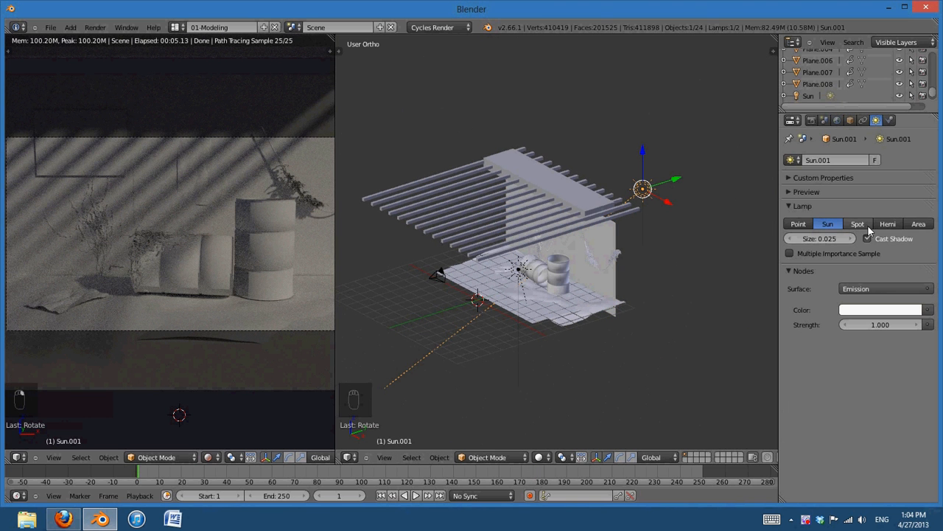
pyautogui.click(918, 223)
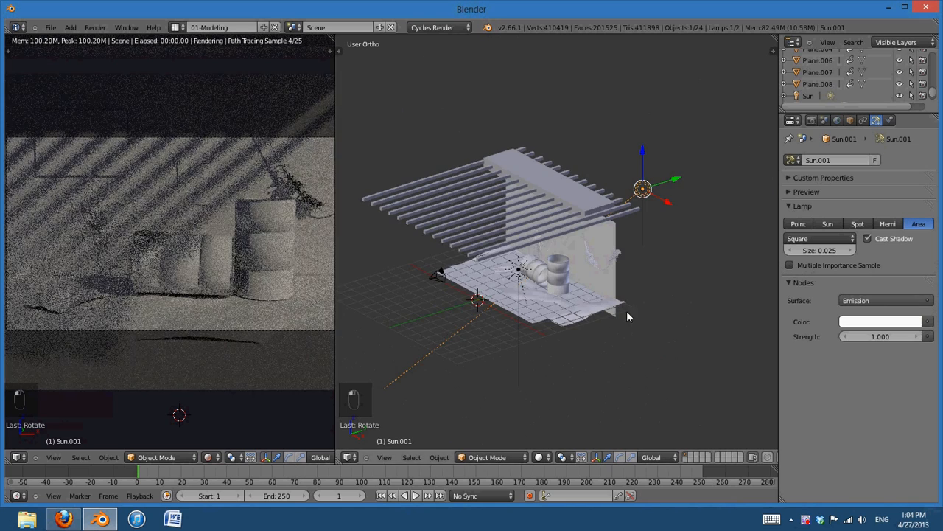
pyautogui.press('KP_3')
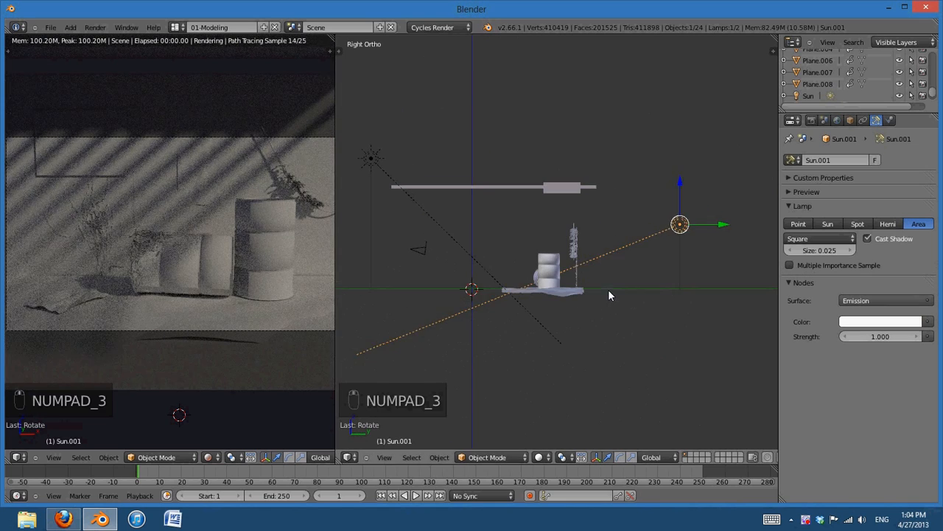
pyautogui.press('g')
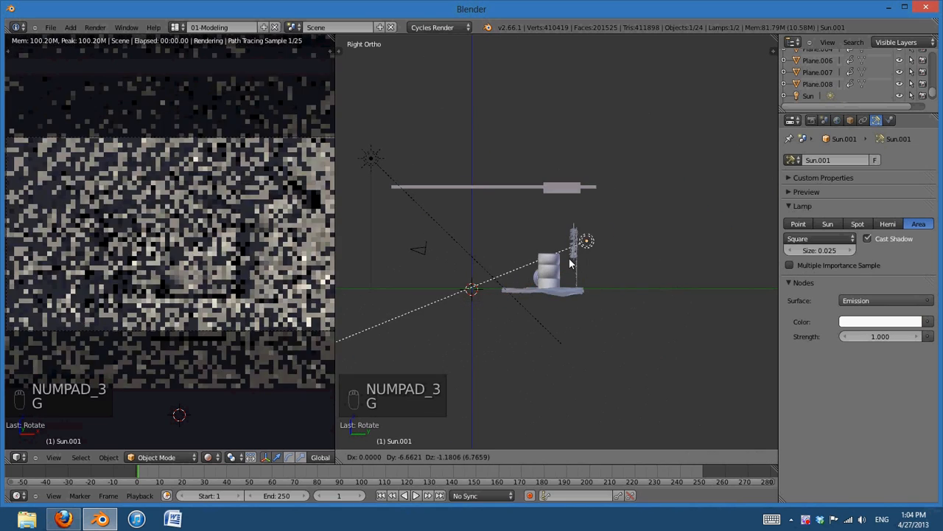
pyautogui.click(560, 260)
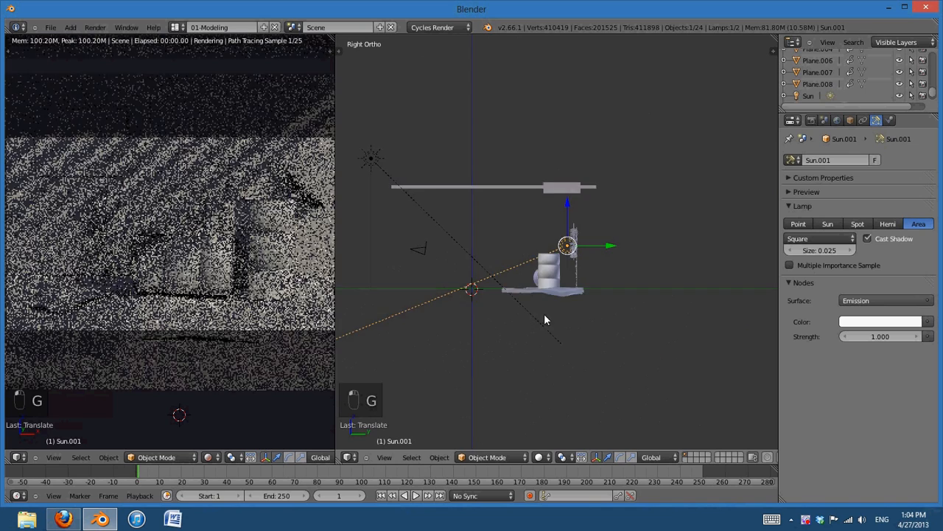
pyautogui.moveTo(546, 319); pyautogui.dragTo(625, 323, button='middle')
pyautogui.scroll(1, 626, 324)
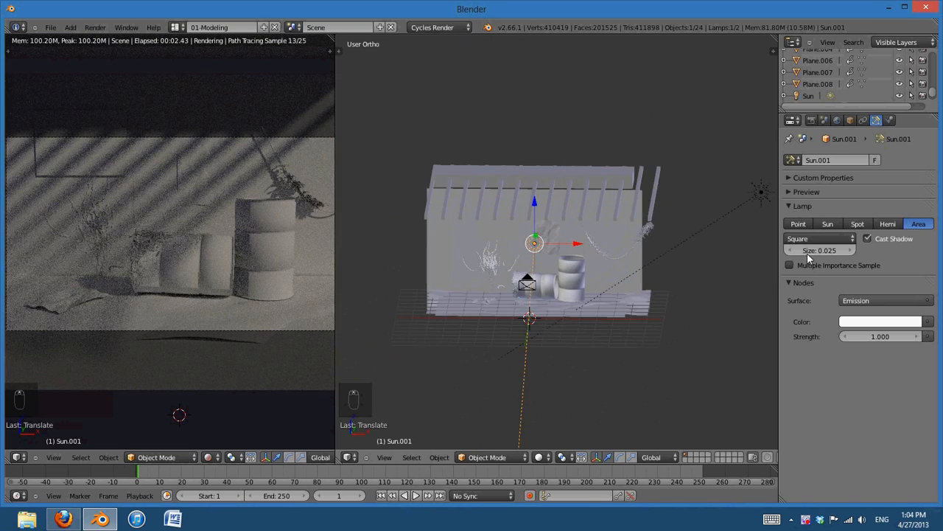
# Switch the duplicate lamp to Hemi and rotate it in the right side view, finishing with about -14°, to aim more steeply downward
pyautogui.click(888, 223)
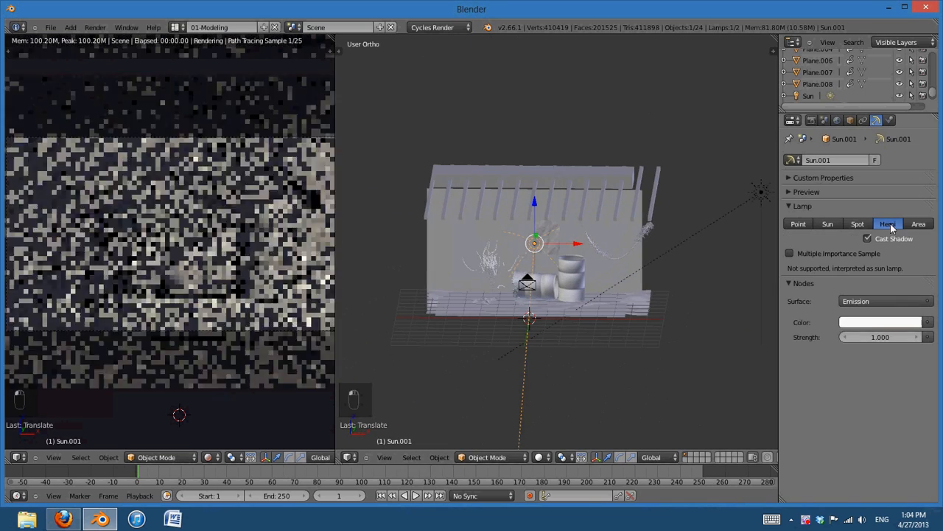
pyautogui.moveTo(647, 363); pyautogui.dragTo(514, 332, button='middle')
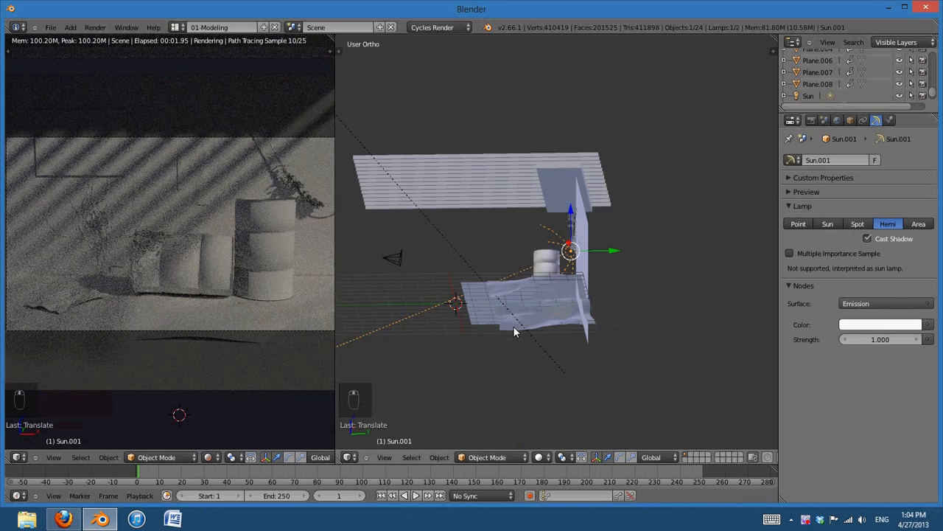
pyautogui.press('KP_1')
pyautogui.press('KP_3')
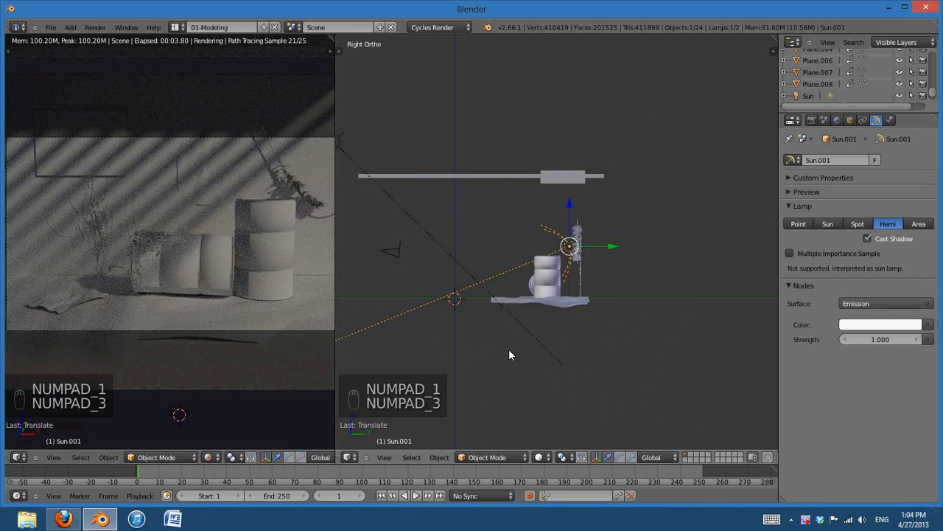
pyautogui.press('r')
pyautogui.click(499, 372)
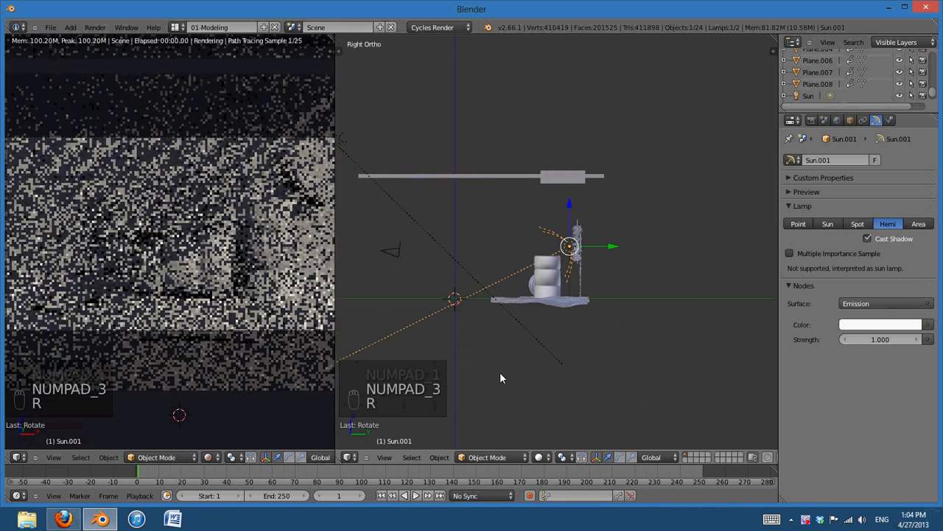
pyautogui.press('r')
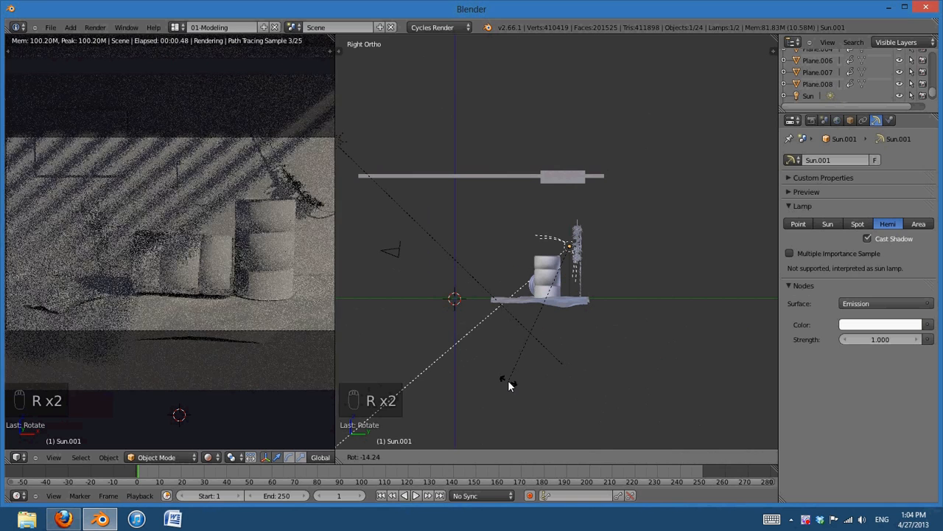
pyautogui.click(507, 381)
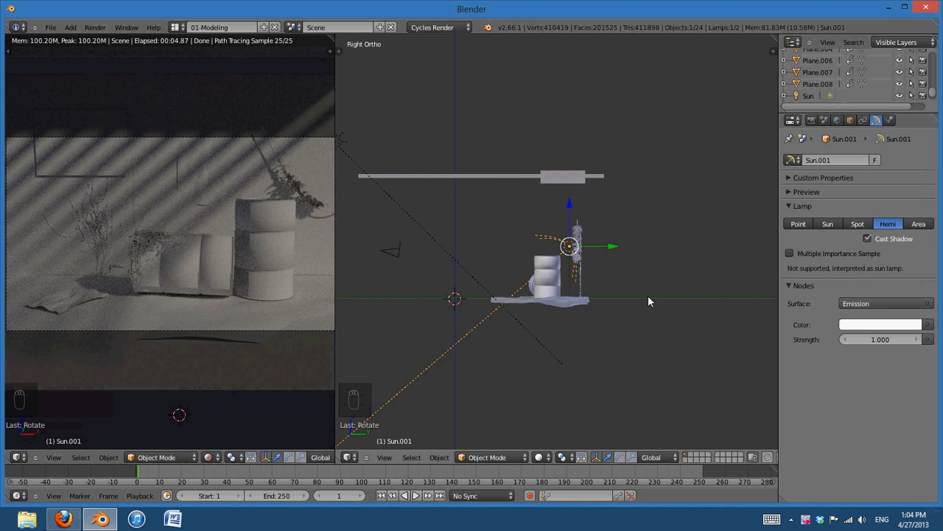
# Set the duplicate lamp's emission strength to 100
pyautogui.scroll(2, 599, 322)
pyautogui.moveTo(569, 365); pyautogui.dragTo(575, 295, button='middle')
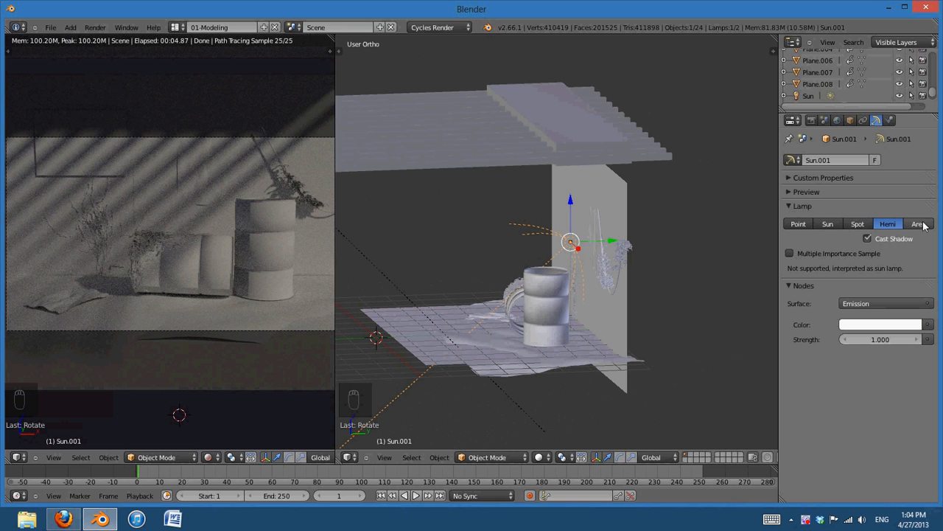
pyautogui.click(877, 339)
pyautogui.write('10')
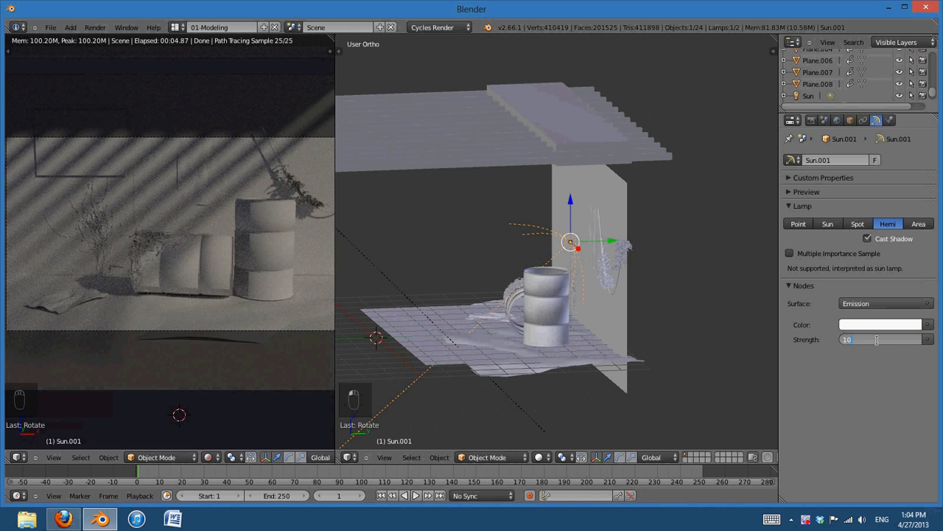
pyautogui.write('0')
pyautogui.press('Return')
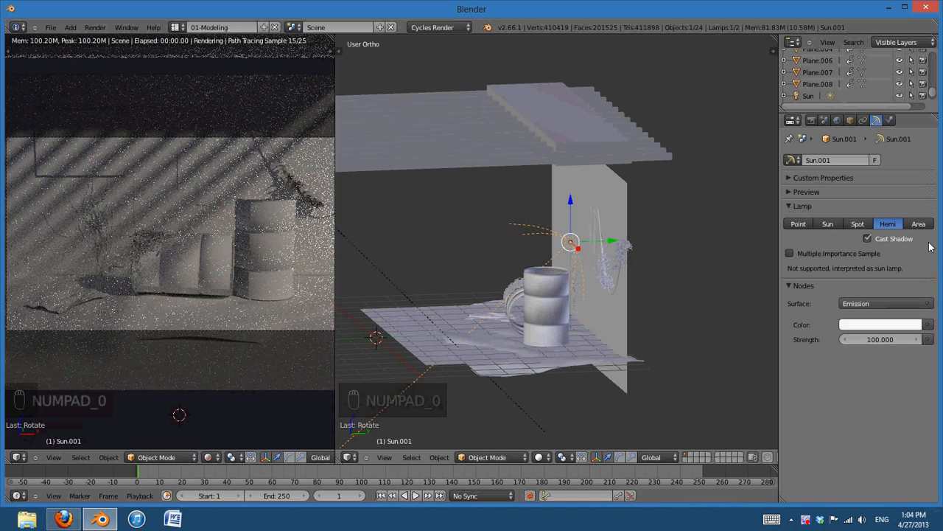
# Switch the duplicate lamp back to Area, then adjust its position between barrels and wall and tilt it toward a flatter angle
pyautogui.click(918, 224)
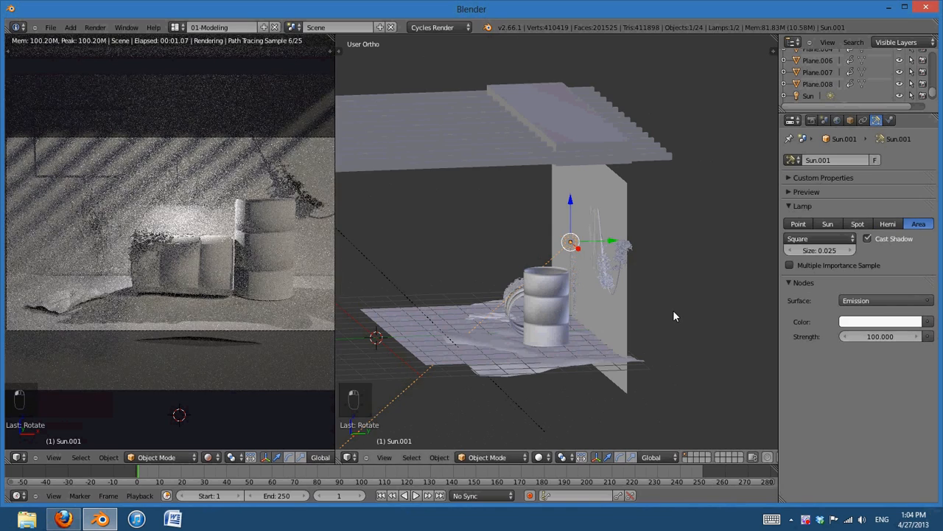
pyautogui.press('KP_3')
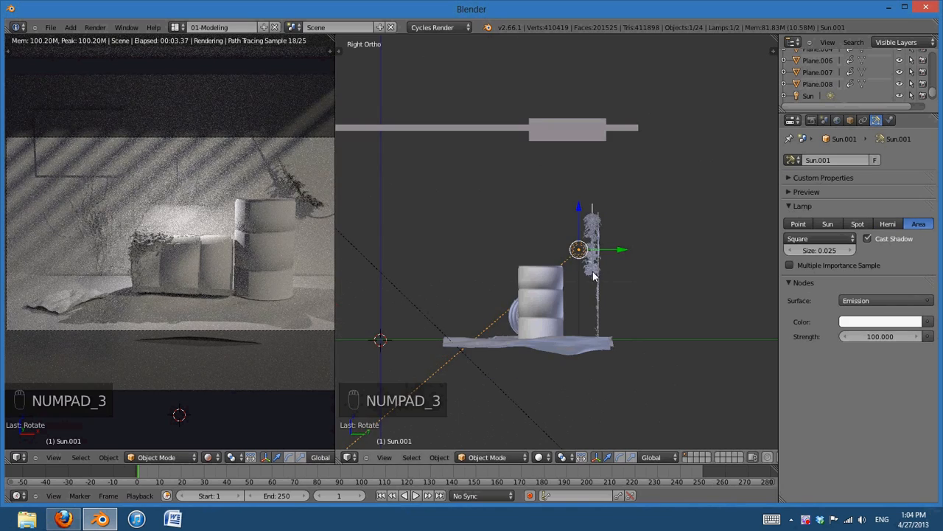
pyautogui.press('g')
pyautogui.click(574, 268)
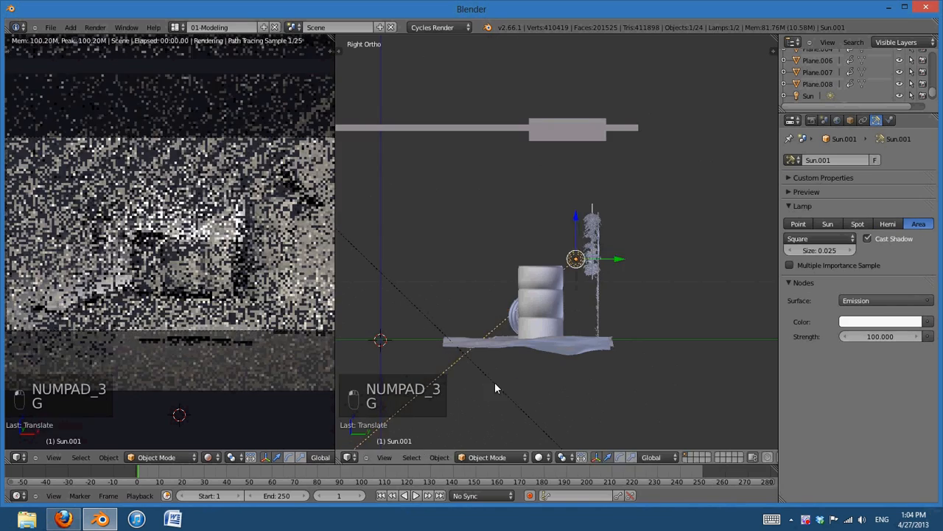
pyautogui.press('r')
pyautogui.click(480, 375)
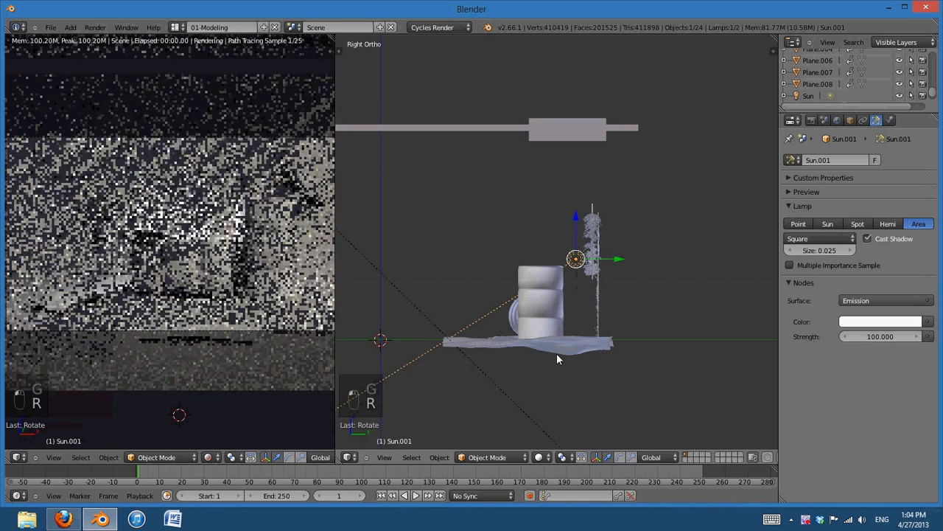
pyautogui.press('g')
pyautogui.click(557, 347)
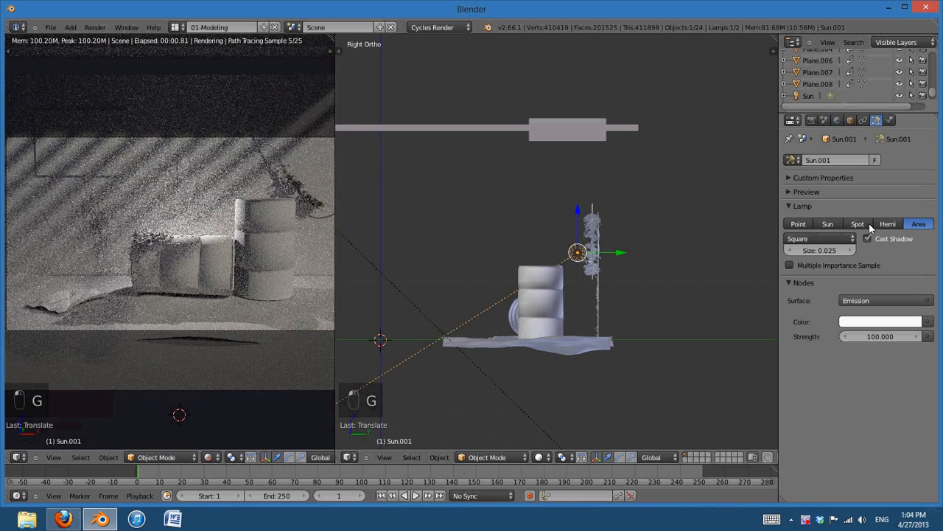
# Change the duplicate lamp to a Spot and rotate it in the right side view to adjust its aim over the barrels
pyautogui.click(863, 224)
pyautogui.press('r')
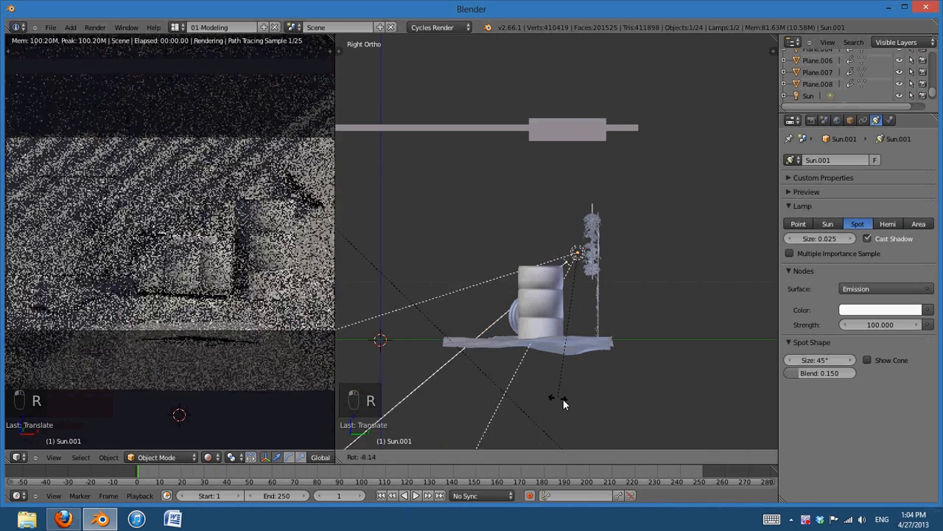
pyautogui.click(499, 386)
pyautogui.moveTo(580, 406); pyautogui.dragTo(474, 311, button='middle')
pyautogui.moveTo(615, 315); pyautogui.dragTo(674, 359, button='middle')
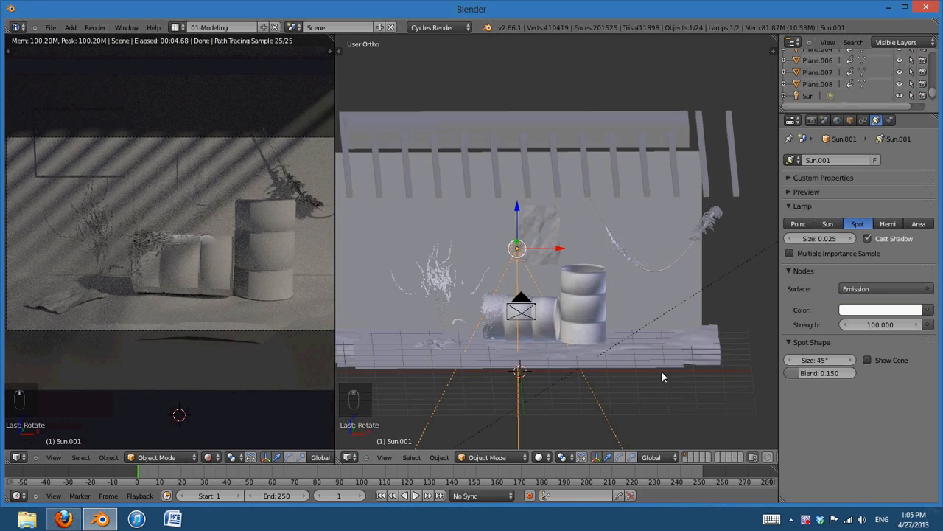
# Widen the duplicate lamp's spot size to about 120.5° and move it slightly away from the wall in the right side view
pyautogui.moveTo(817, 361); pyautogui.dragTo(934, 359)
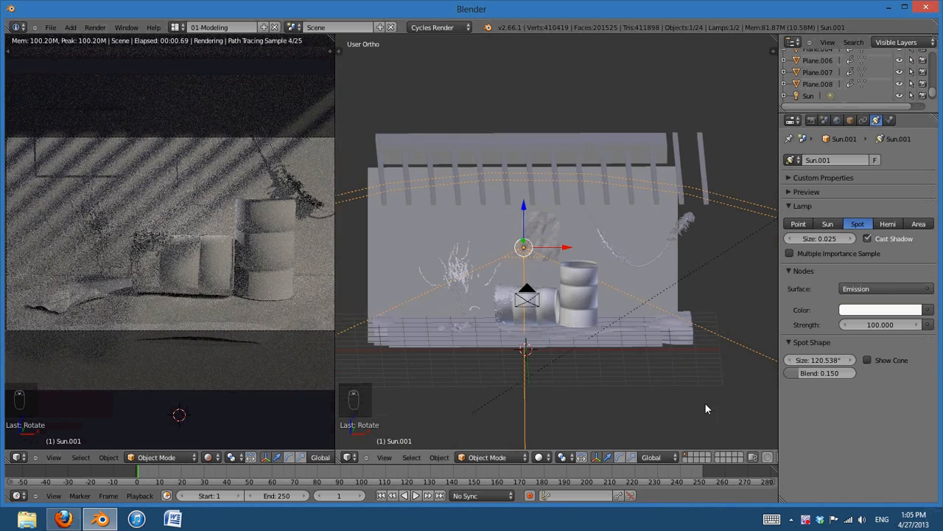
pyautogui.moveTo(617, 398); pyautogui.dragTo(565, 382, button='middle')
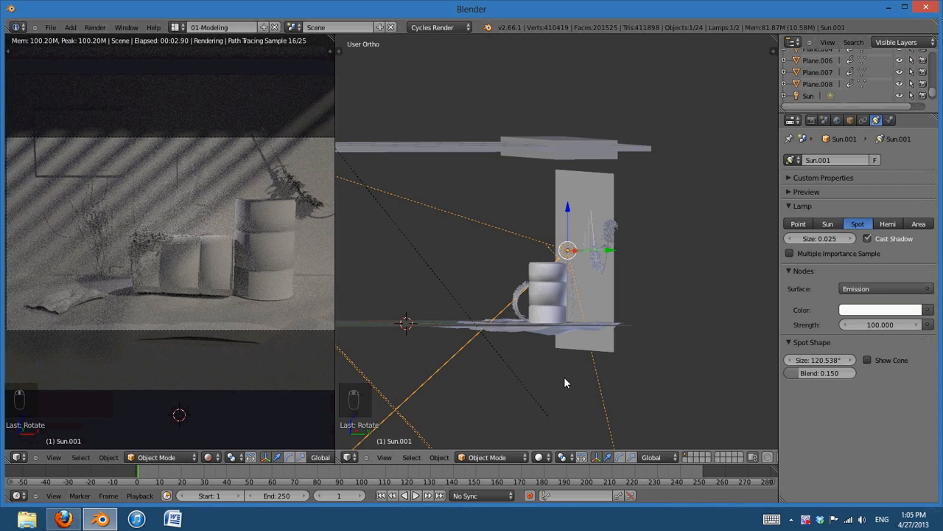
pyautogui.press('KP_3')
pyautogui.scroll(1, 614, 364)
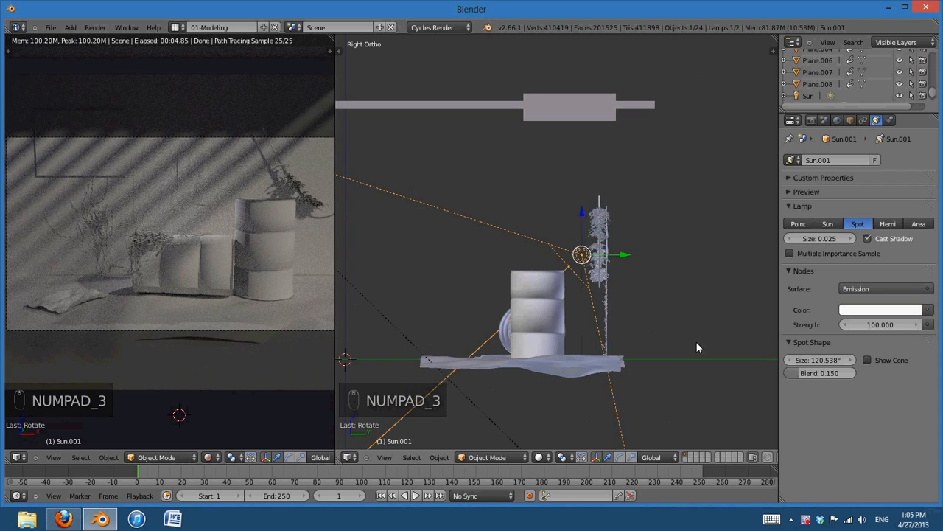
pyautogui.press('g')
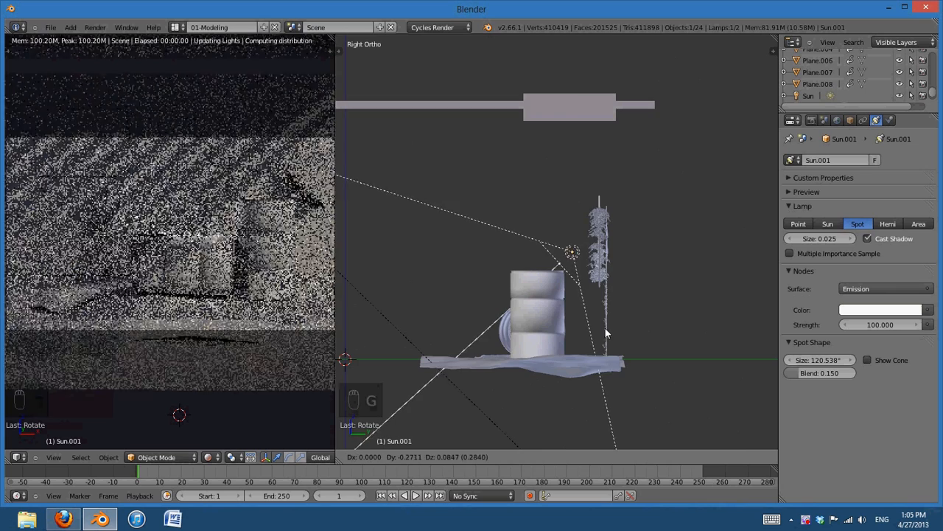
pyautogui.click(612, 327)
# Try spot sizes of 180° and 160° on the duplicate lamp
pyautogui.press('KP_1')
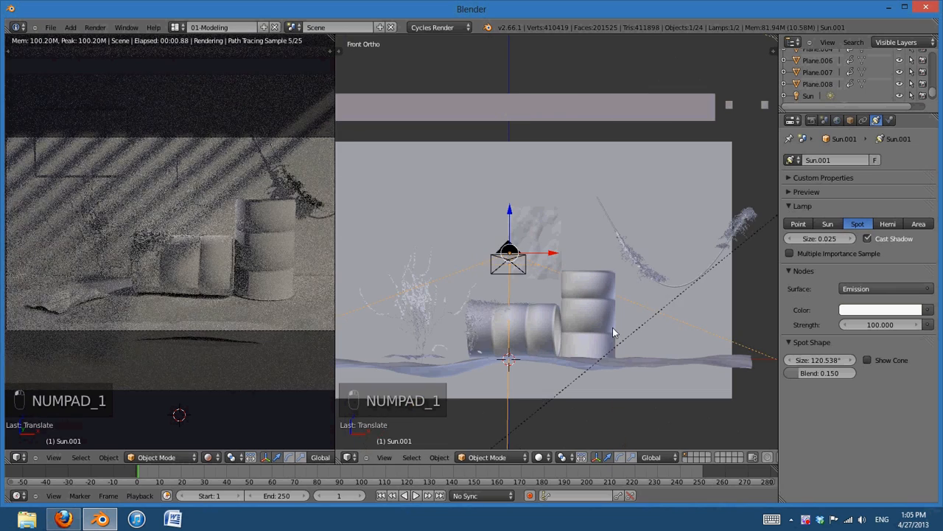
pyautogui.click(818, 360)
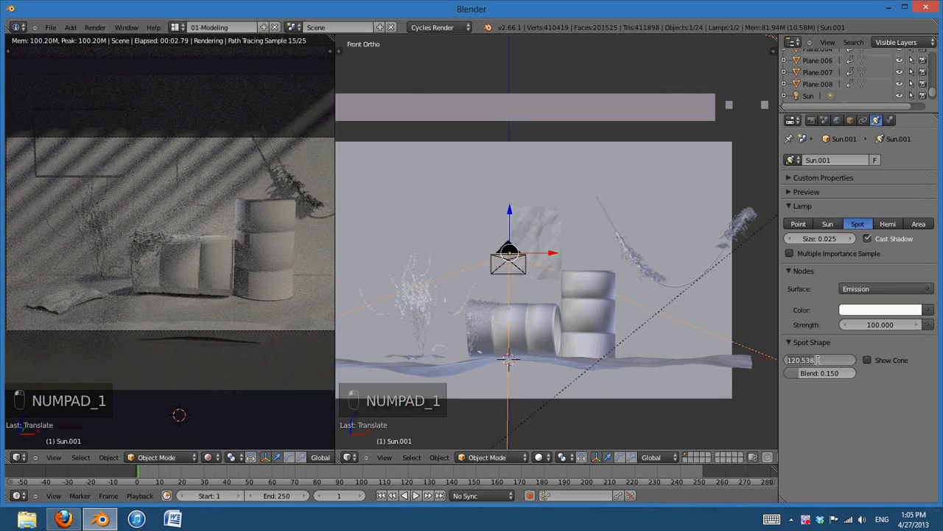
pyautogui.write('180')
pyautogui.press('Return')
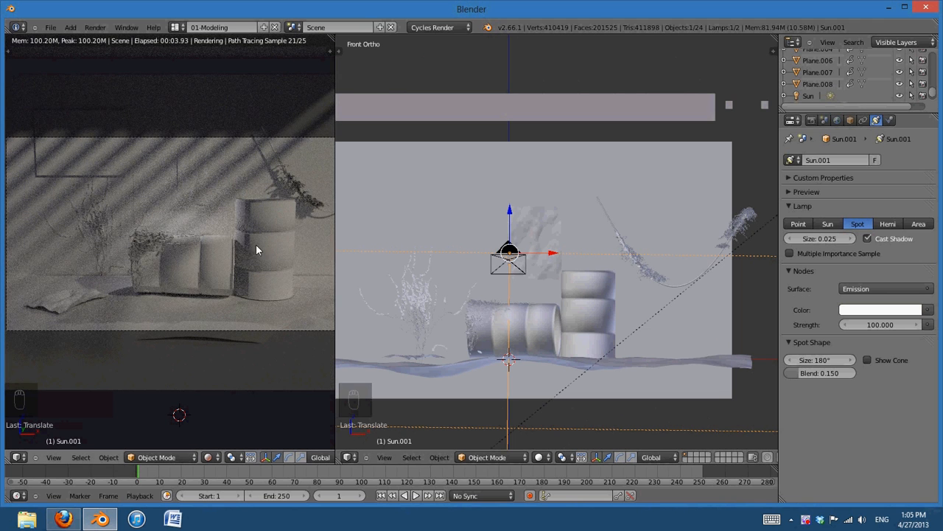
pyautogui.press('KP_3')
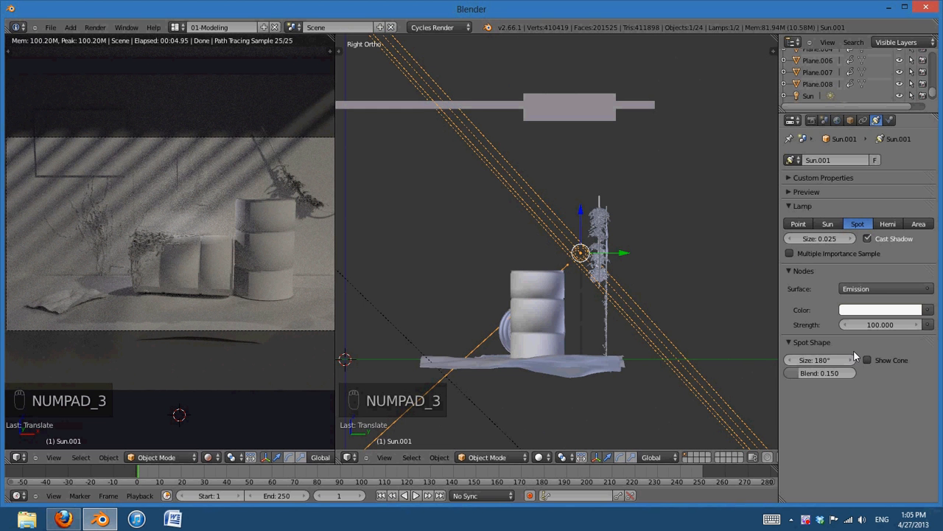
pyautogui.click(817, 360)
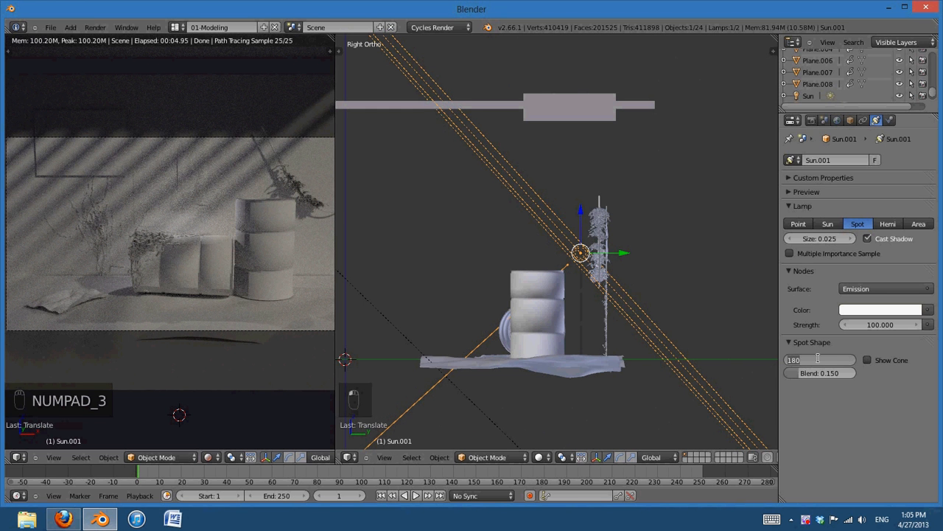
pyautogui.press('Return')
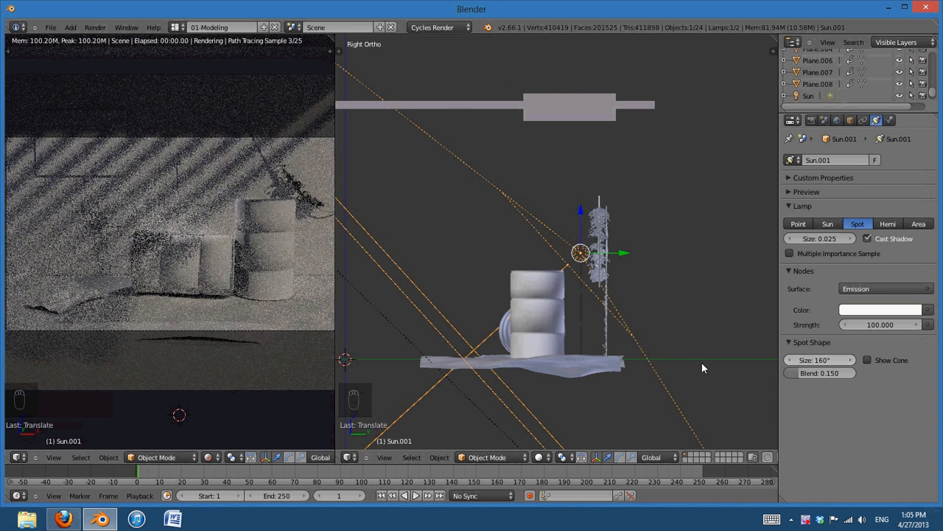
# Move the spot lamp closer to the barrels in the right side view, and about 1.54 units along X toward the upright stack in front view
pyautogui.press('g')
pyautogui.click(687, 375)
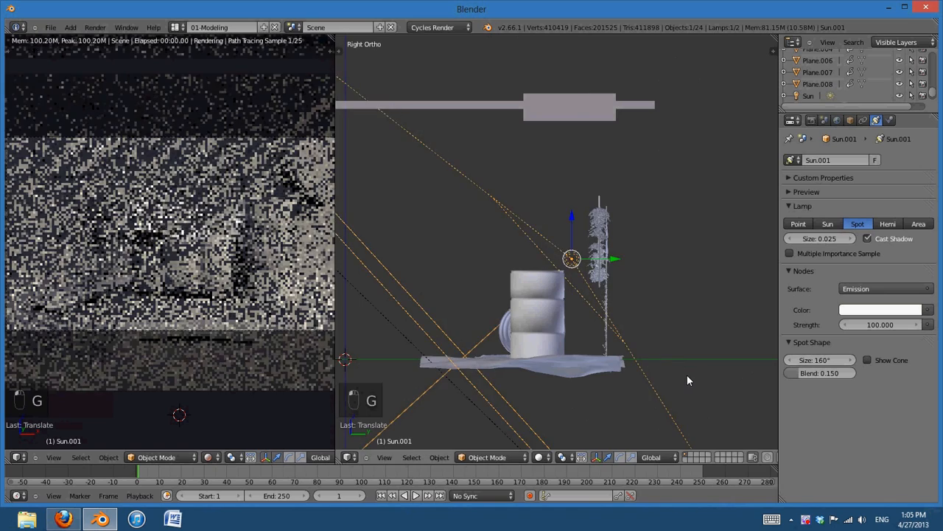
pyautogui.press('KP_1')
pyautogui.press('g')
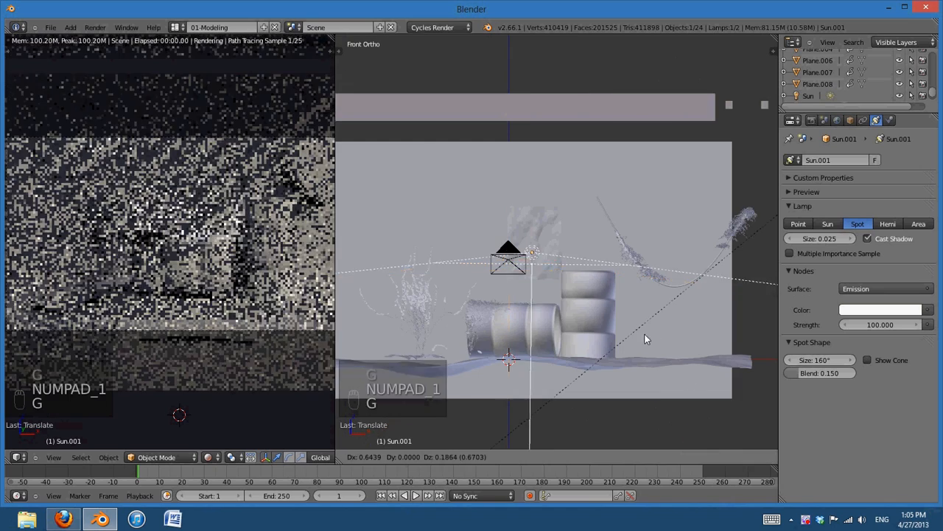
pyautogui.click(665, 337)
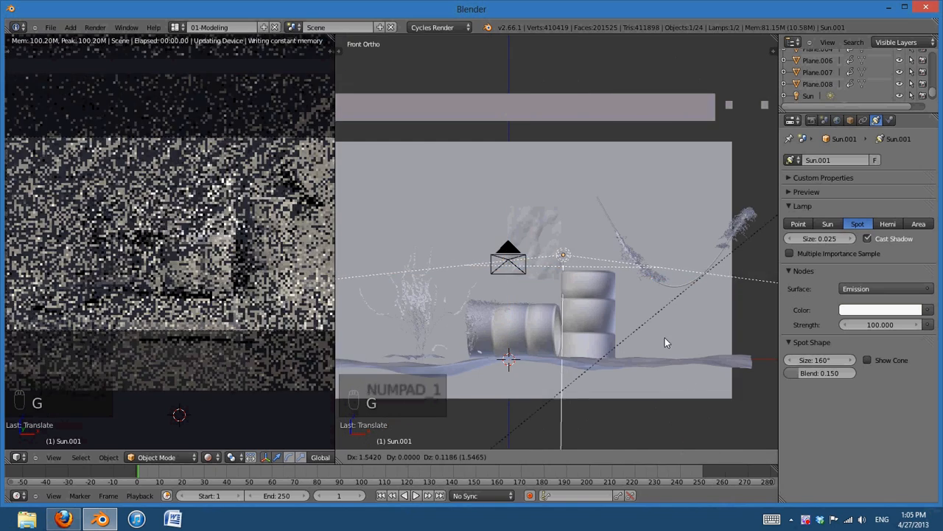
# Narrow the lamp's spot size to 150° and finally to 130°
pyautogui.click(817, 360)
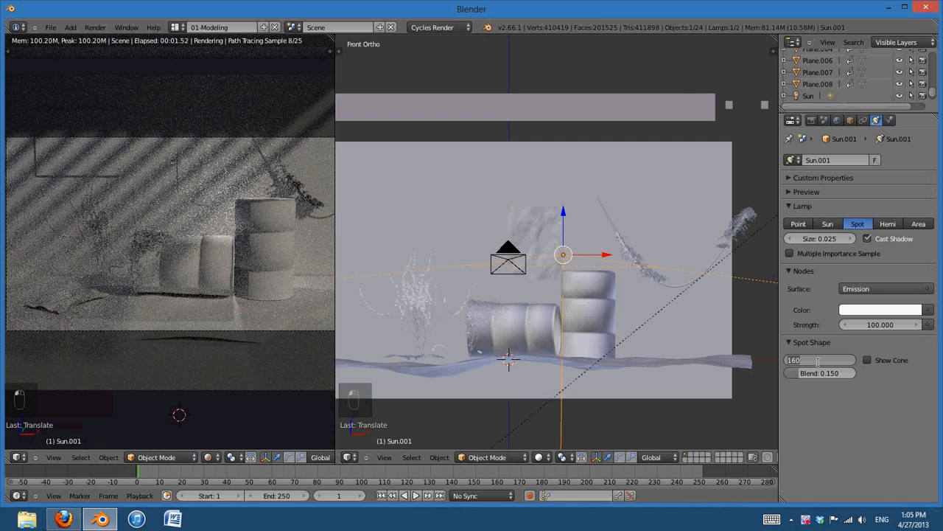
pyautogui.press('Return')
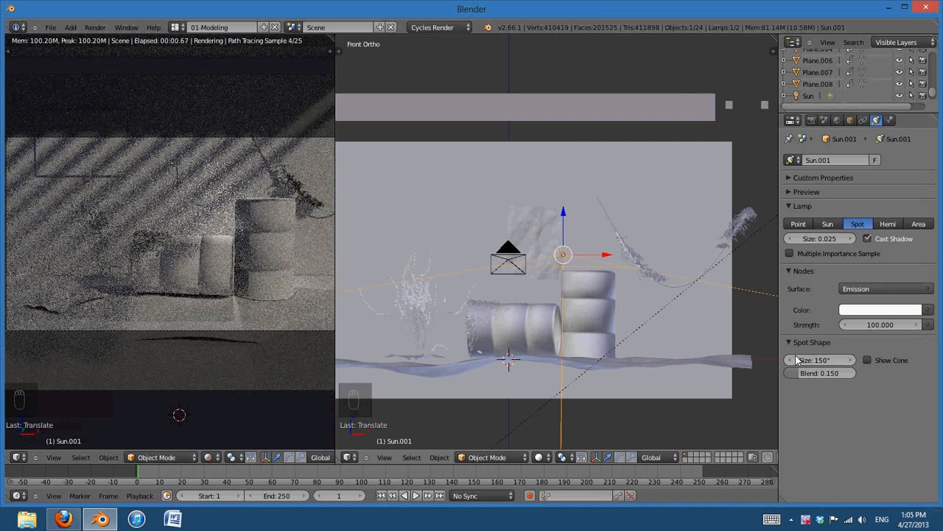
pyautogui.click(823, 360)
pyautogui.write('1')
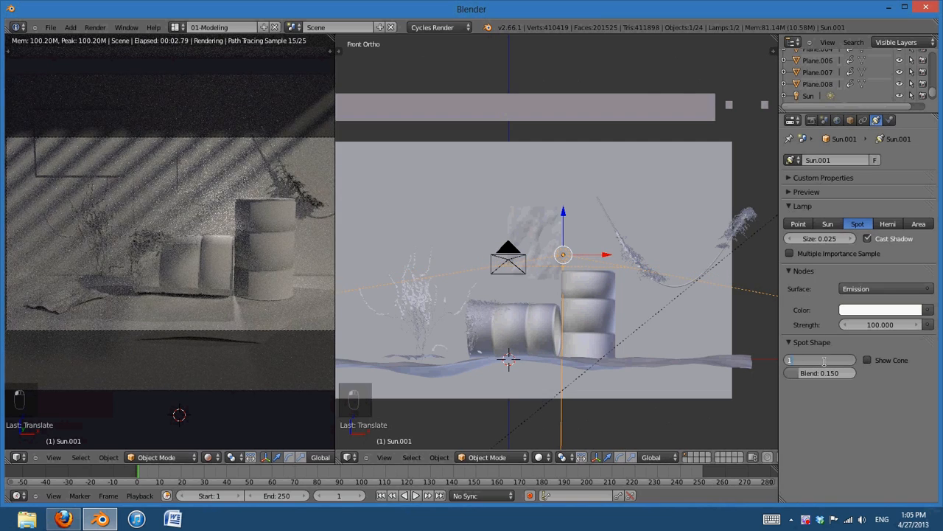
pyautogui.write('30')
pyautogui.press('Return')
# Nudge the spot lamp a little further over the upright barrel stack in the front view and check its placement from the side
pyautogui.press('g')
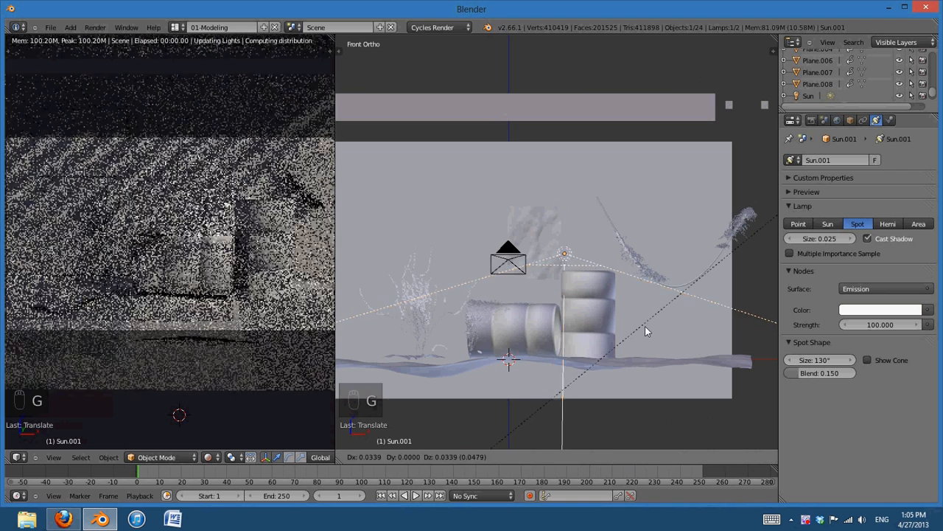
pyautogui.click(649, 327)
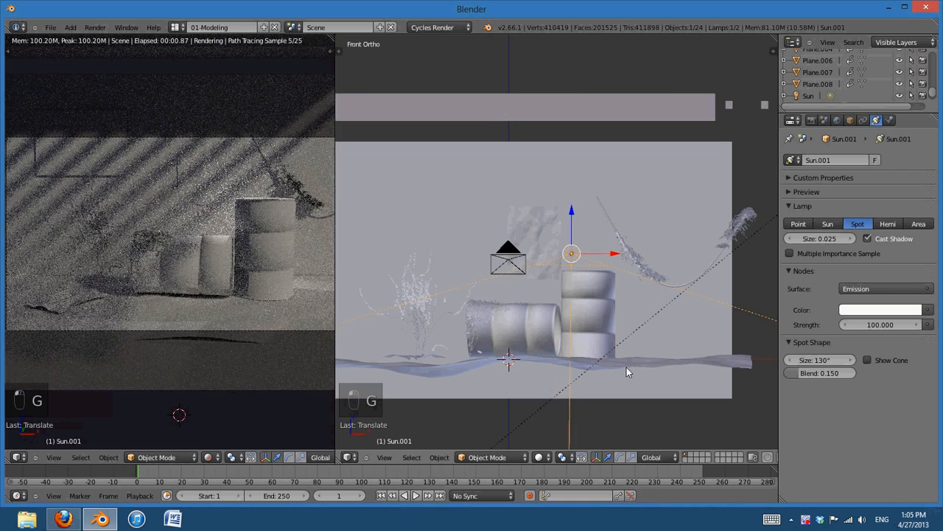
pyautogui.press('KP_3')
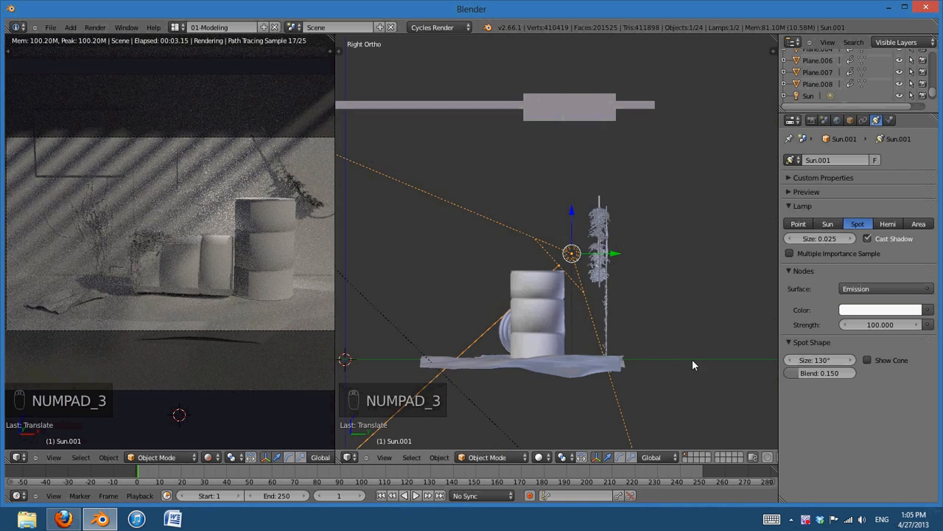
pyautogui.scroll(-2, 636, 360)
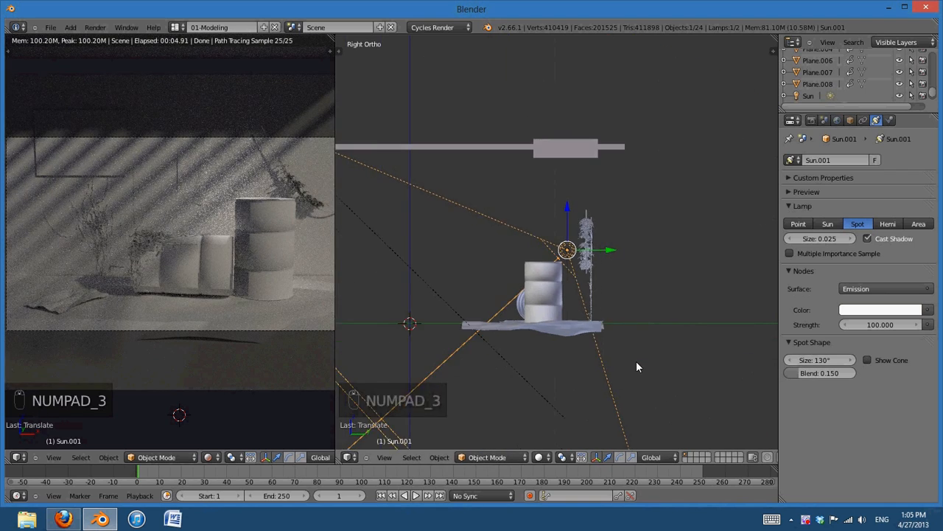
pyautogui.scroll(4, 637, 366)
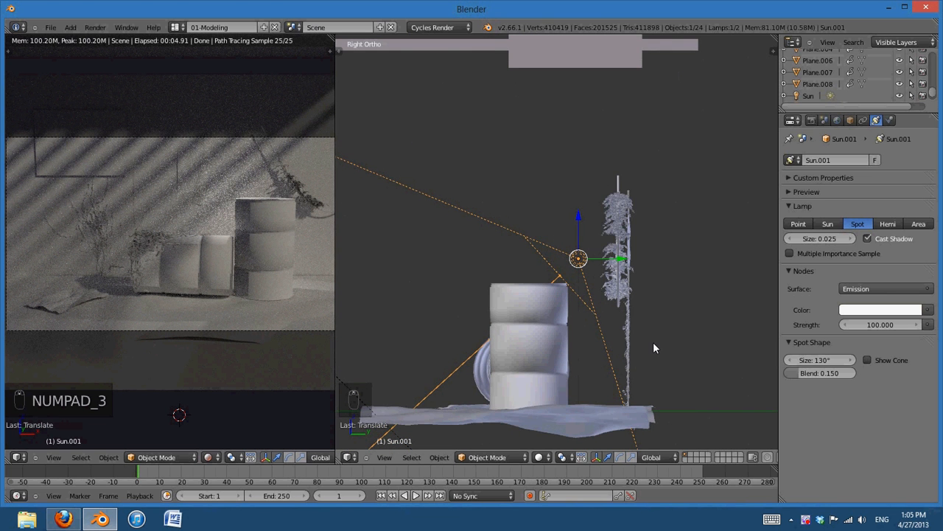
pyautogui.moveTo(581, 378); pyautogui.dragTo(636, 383, button='middle')
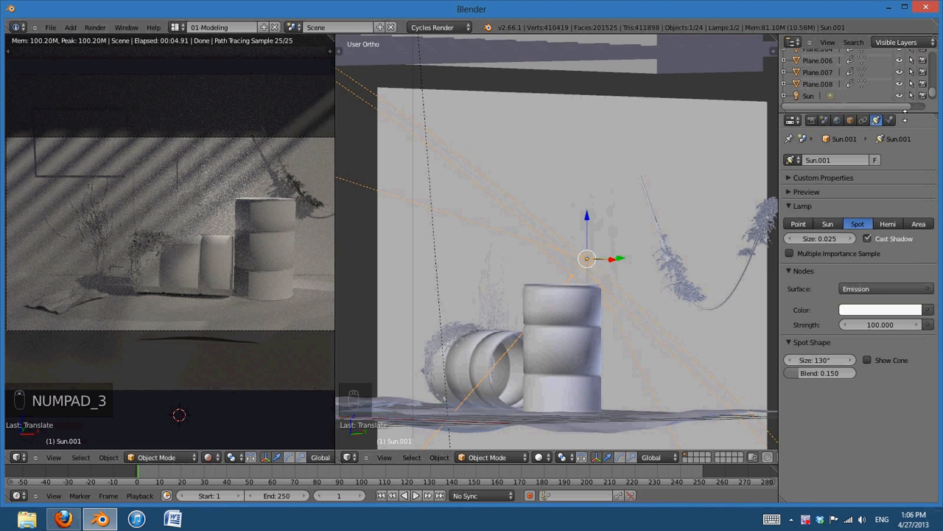
# Hide the original sun lamp to isolate the spot lamp's light in the rendered preview
pyautogui.scroll(-1, 909, 84)
pyautogui.scroll(-8, 641, 282)
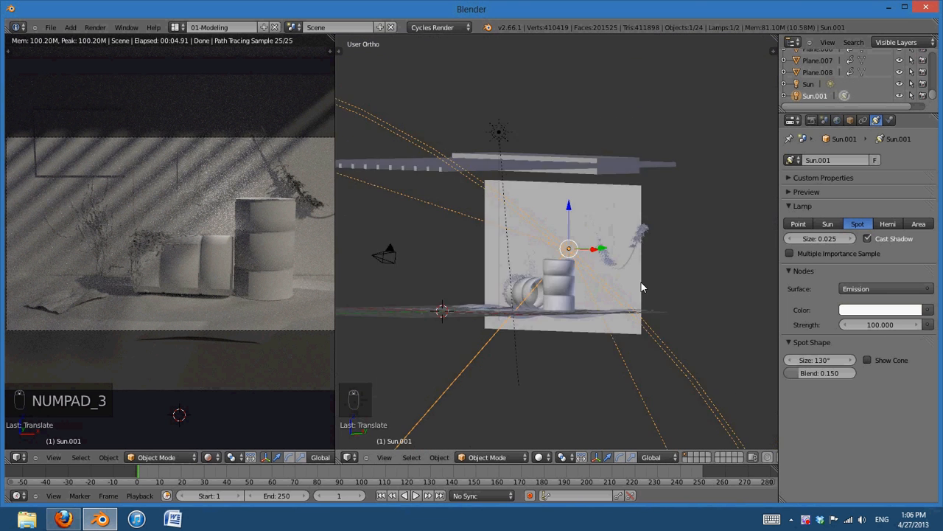
pyautogui.rightClick(687, 205)
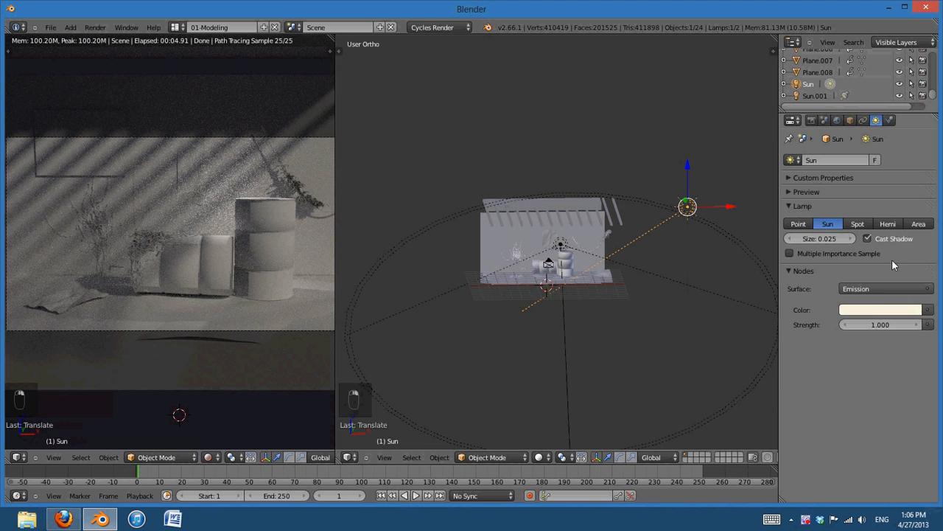
pyautogui.click(900, 83)
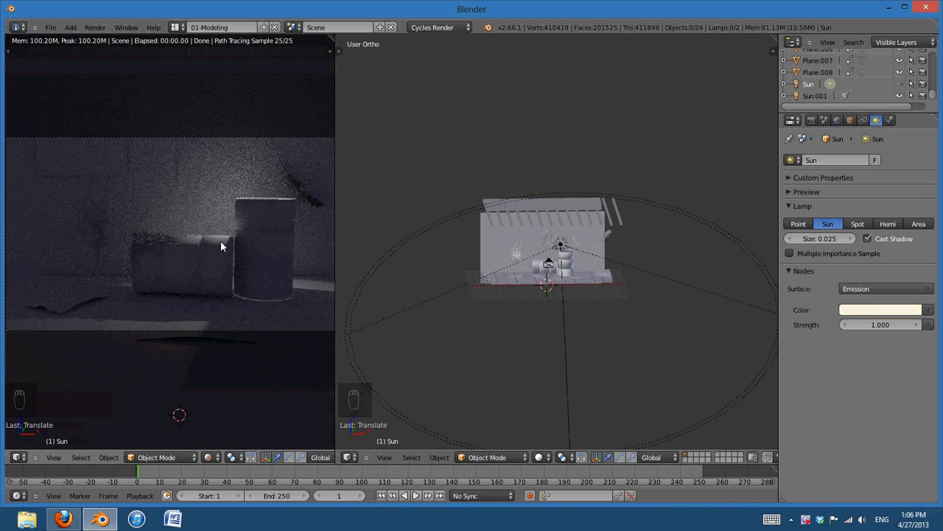
# Select the upright barrel stack and lower it slightly along Z toward the ground
pyautogui.scroll(8, 584, 356)
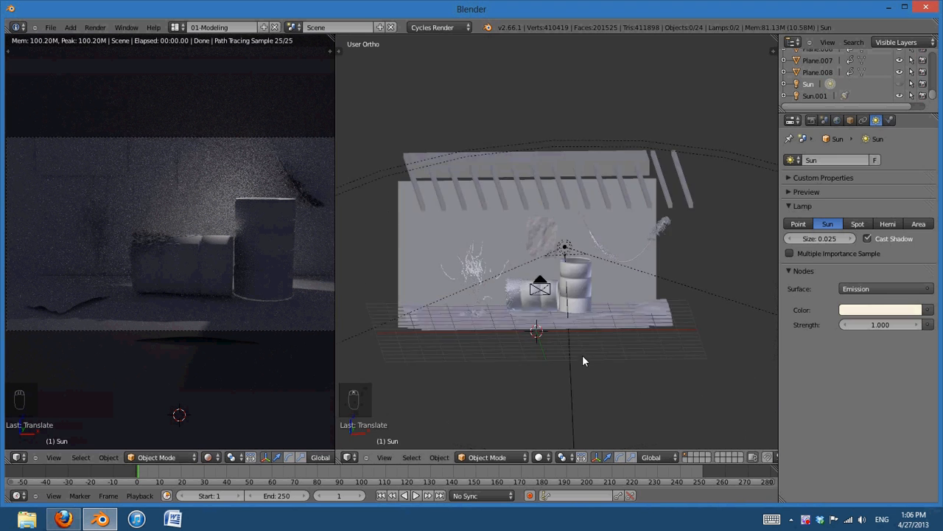
pyautogui.rightClick(618, 339)
pyautogui.click(604, 365)
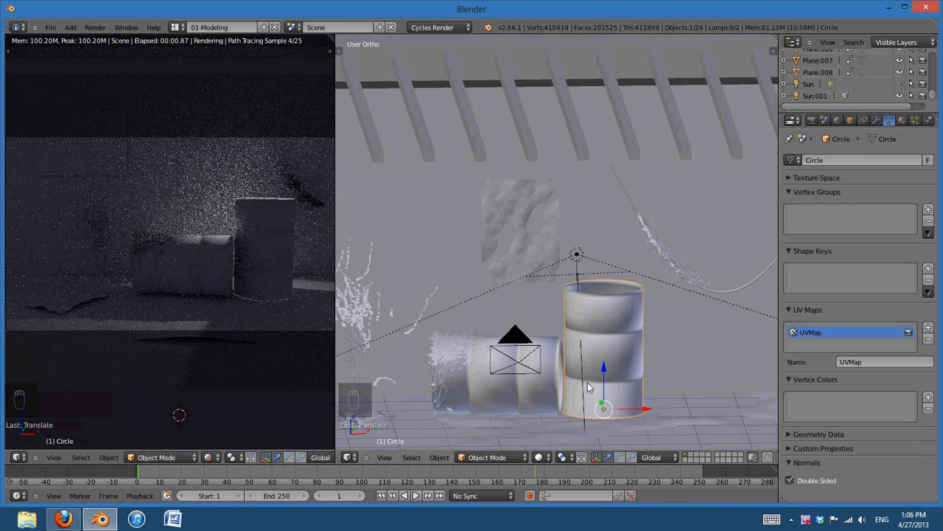
pyautogui.moveTo(604, 362); pyautogui.dragTo(606, 364)
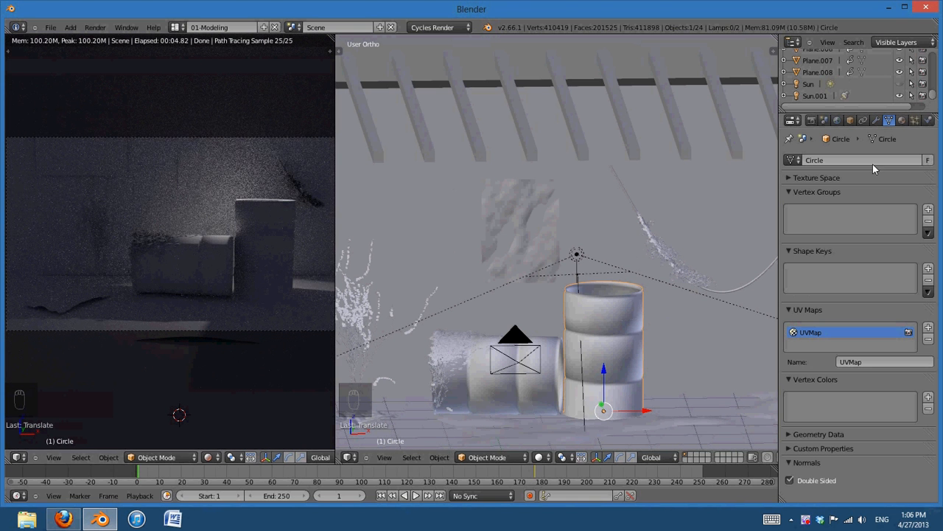
# Show the original sun lamp again and set the spot lamp's emission strength to 75
pyautogui.click(901, 84)
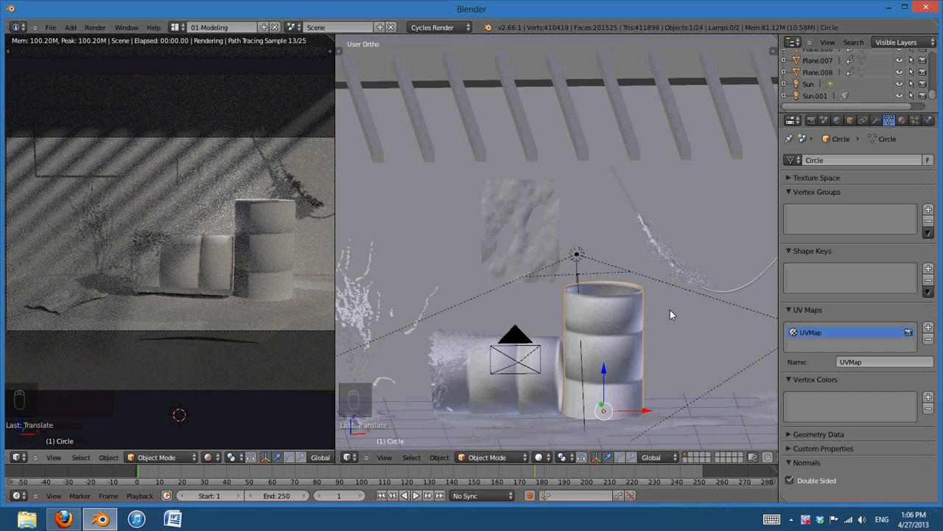
pyautogui.rightClick(576, 256)
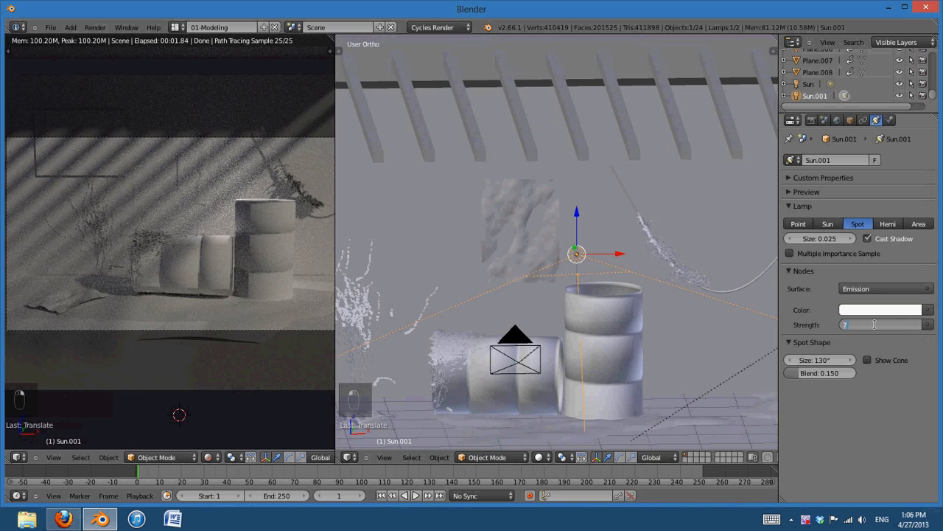
pyautogui.write('5')
pyautogui.press('Return')
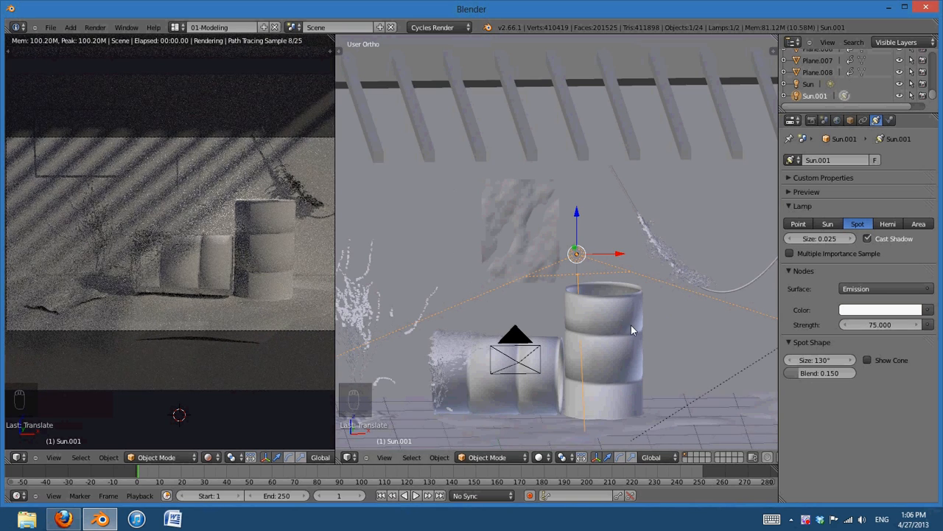
# Add a point lamp to the street scene
pyautogui.scroll(-2, 631, 325)
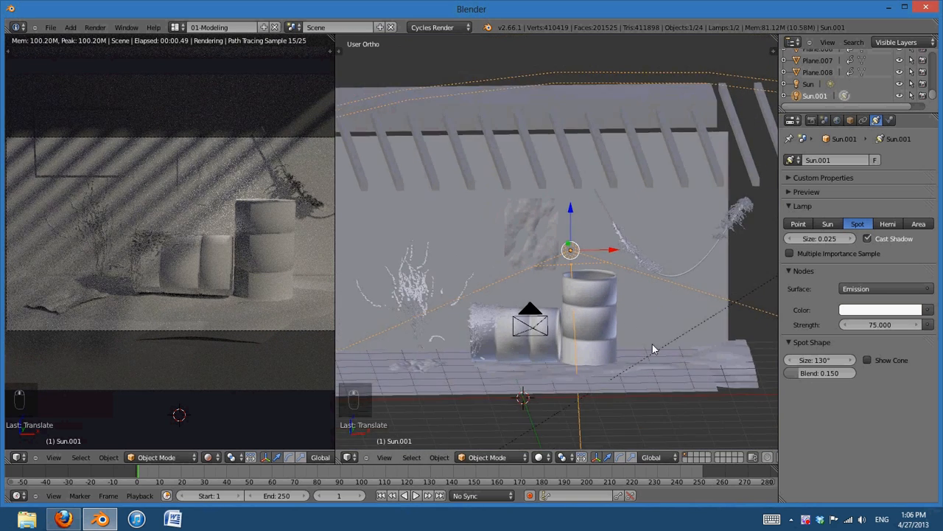
pyautogui.moveTo(652, 344); pyautogui.dragTo(555, 375, button='middle')
pyautogui.press('KP_5')
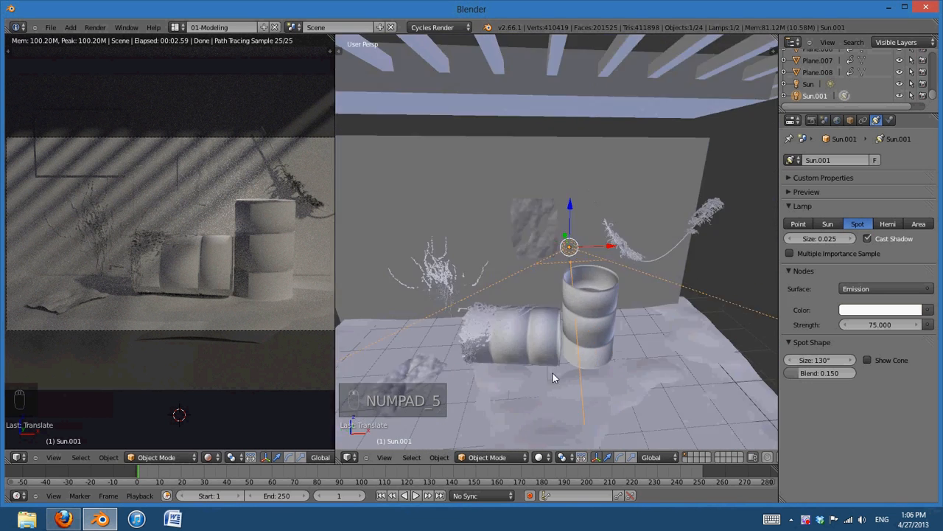
pyautogui.scroll(4, 674, 356)
pyautogui.moveTo(675, 356)
pyautogui.mouseDown(button='middle')
pyautogui.moveTo(664, 347)
pyautogui.moveTo(669, 339)
pyautogui.mouseUp(button='middle')
pyautogui.moveTo(457, 389); pyautogui.dragTo(660, 306, button='middle')
pyautogui.scroll(-4, 660, 302)
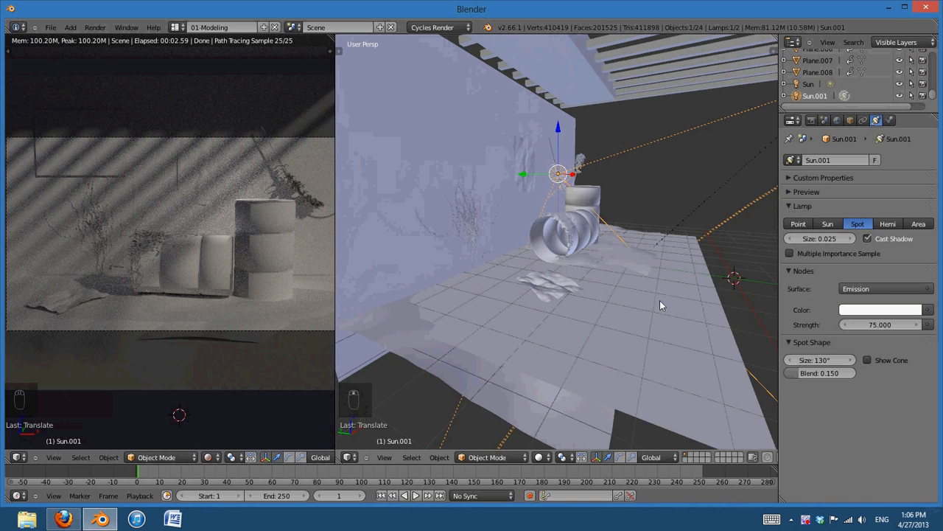
pyautogui.hotkey('shift', 'a')
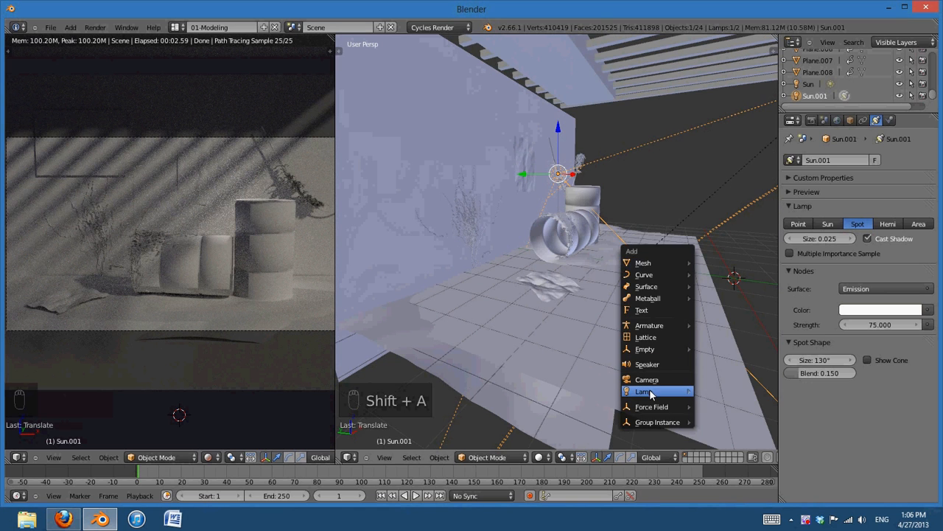
pyautogui.moveTo(655, 392)
pyautogui.click(729, 394)
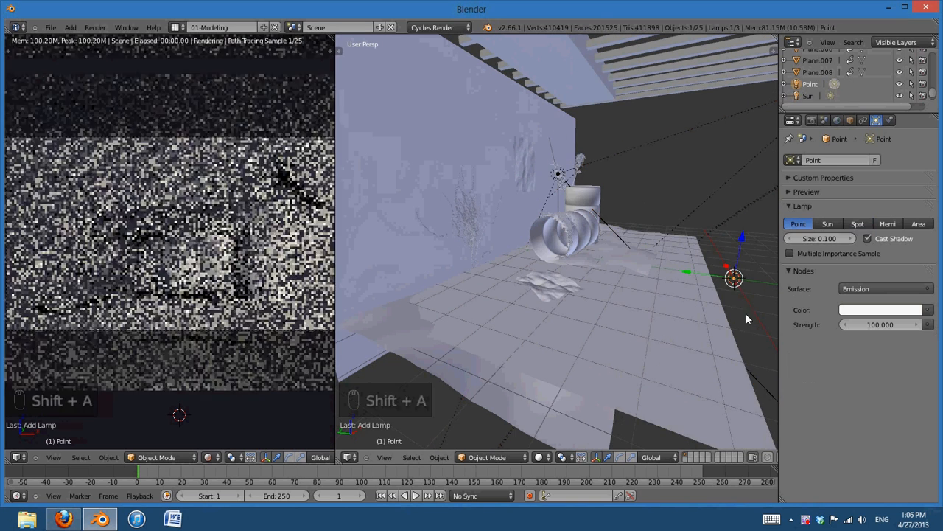
# Move the new point lamp inside the barrels lying on their side beside the upright stack
pyautogui.press('g')
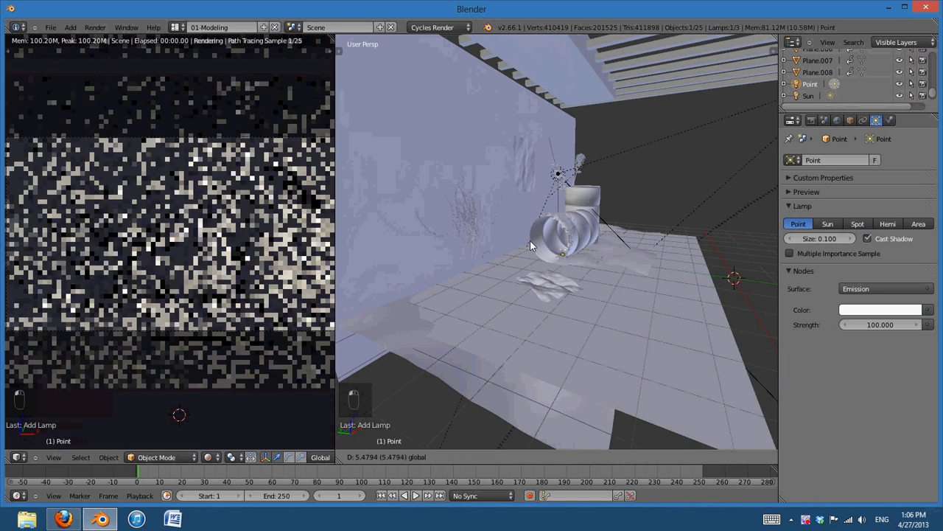
pyautogui.click(530, 240)
pyautogui.moveTo(677, 301); pyautogui.dragTo(563, 225, button='middle')
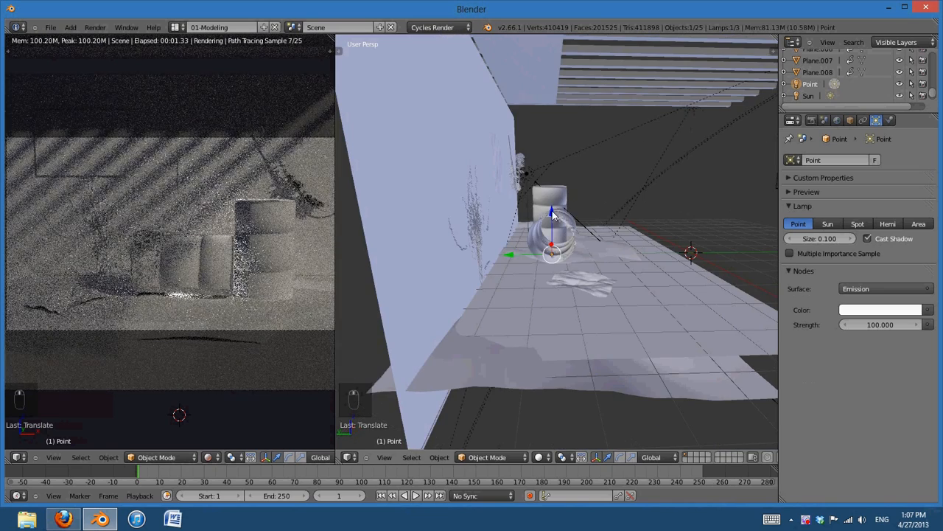
pyautogui.press('g')
pyautogui.click(727, 309)
pyautogui.moveTo(726, 309); pyautogui.dragTo(609, 240, button='middle')
pyautogui.moveTo(619, 234); pyautogui.dragTo(615, 234)
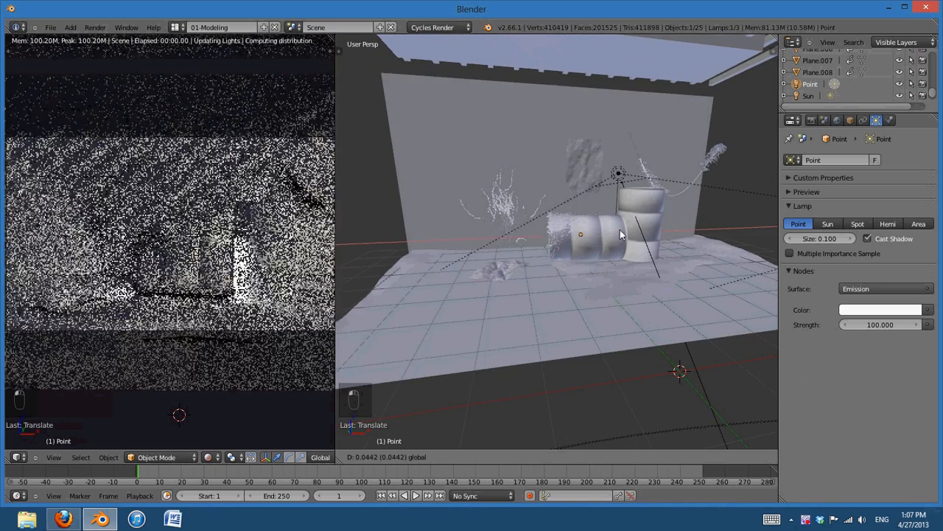
# Give the point lamp a bright green emission color and set its size to 1
pyautogui.click(868, 310)
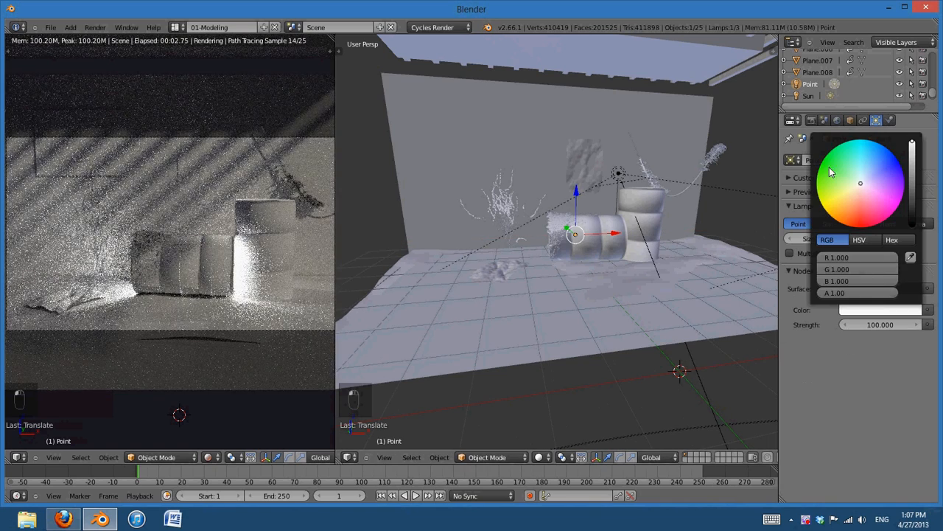
pyautogui.moveTo(830, 172); pyautogui.dragTo(822, 162)
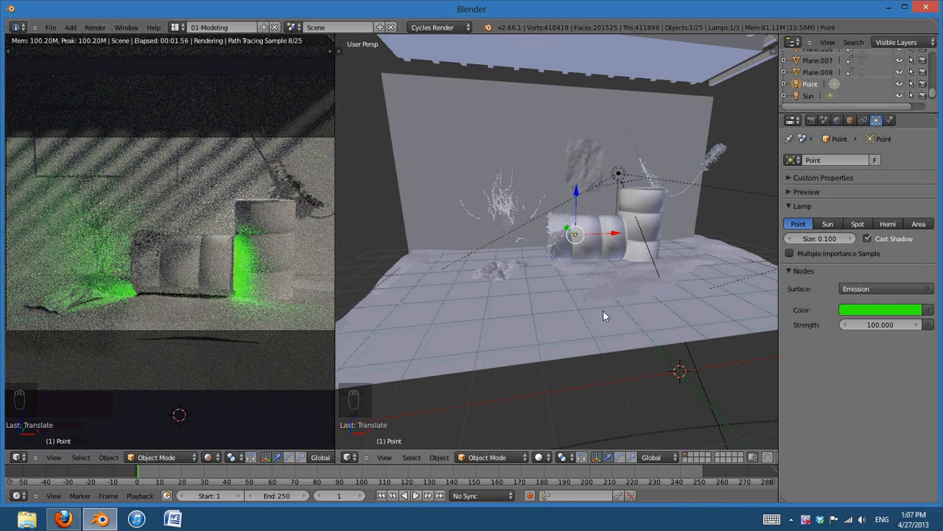
pyautogui.scroll(2, 596, 321)
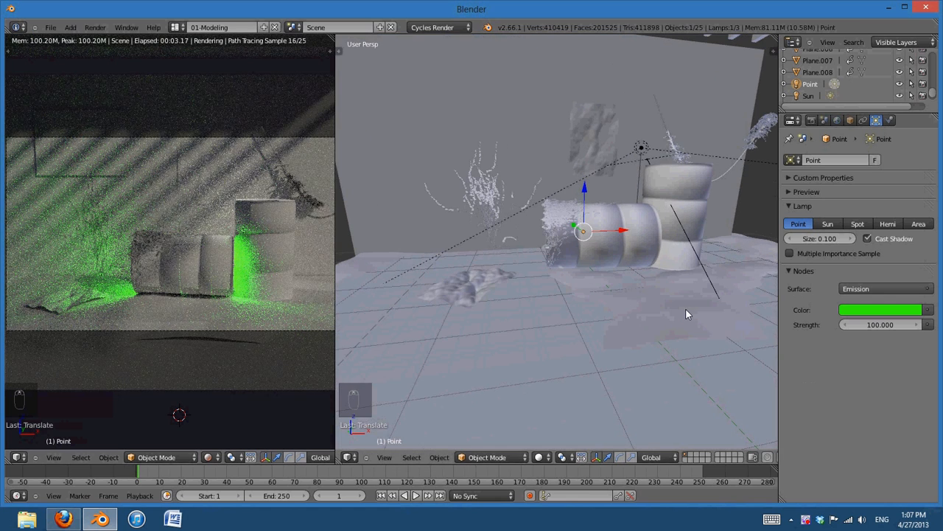
pyautogui.click(822, 238)
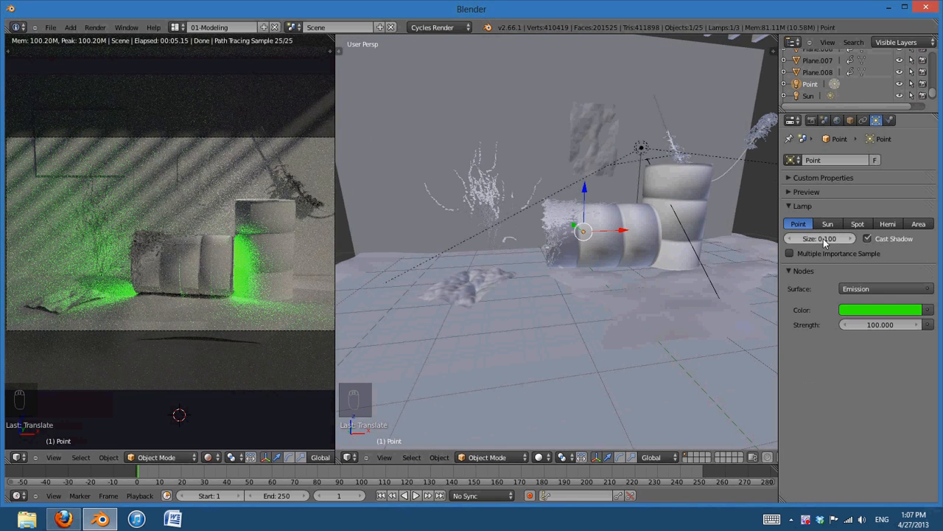
pyautogui.press('Return')
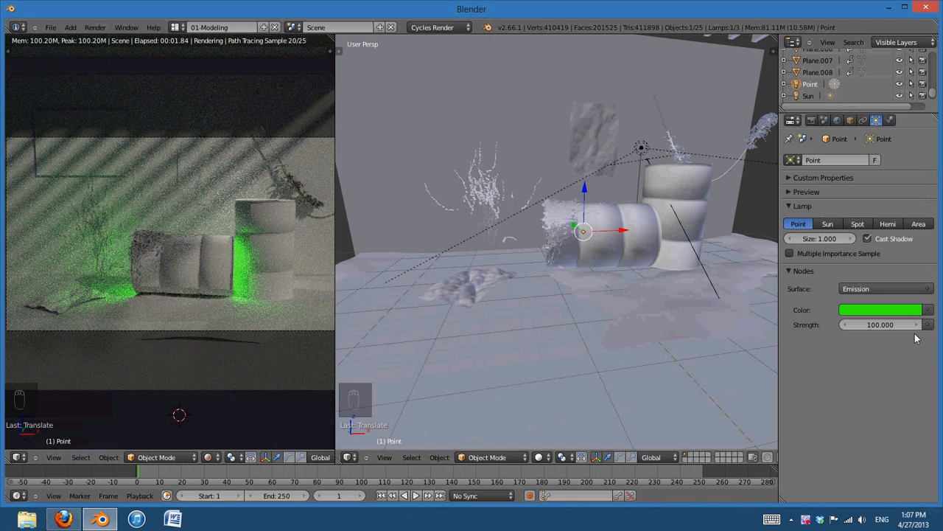
# Try emission strengths of 25 and 10 on the green point lamp in the rendered preview
pyautogui.click(882, 327)
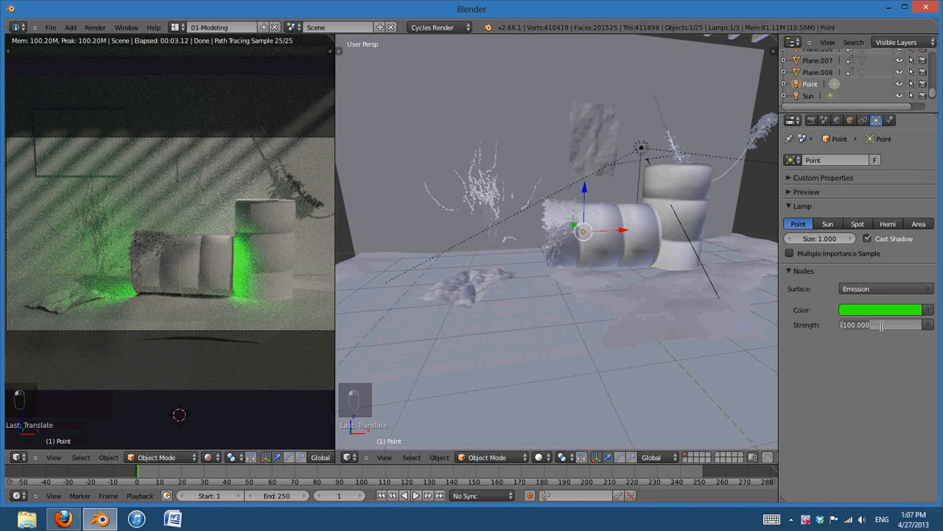
pyautogui.write('25')
pyautogui.press('Return')
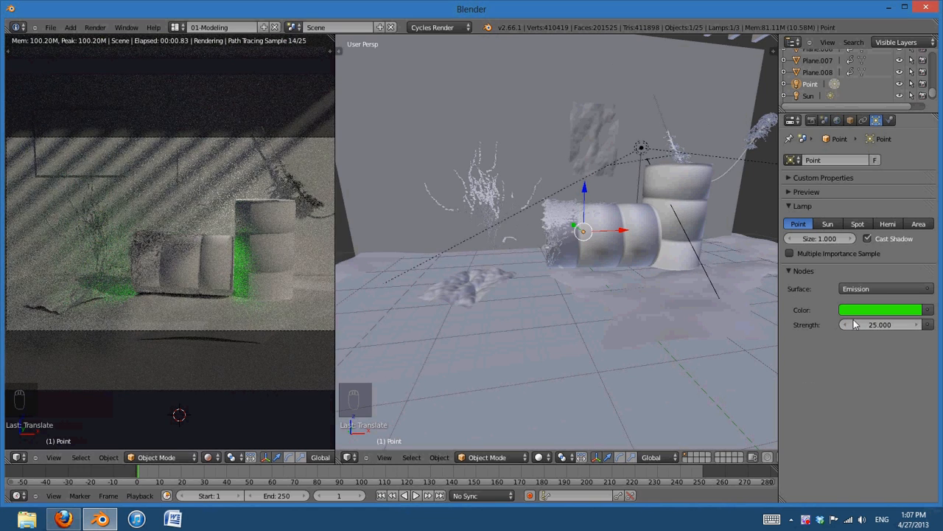
pyautogui.click(879, 332)
pyautogui.write('1')
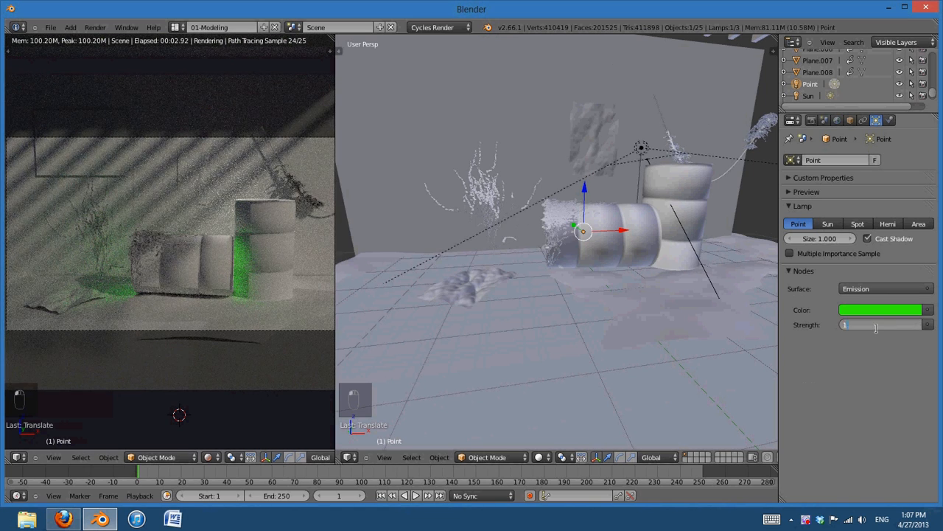
pyautogui.write('0')
pyautogui.press('Return')
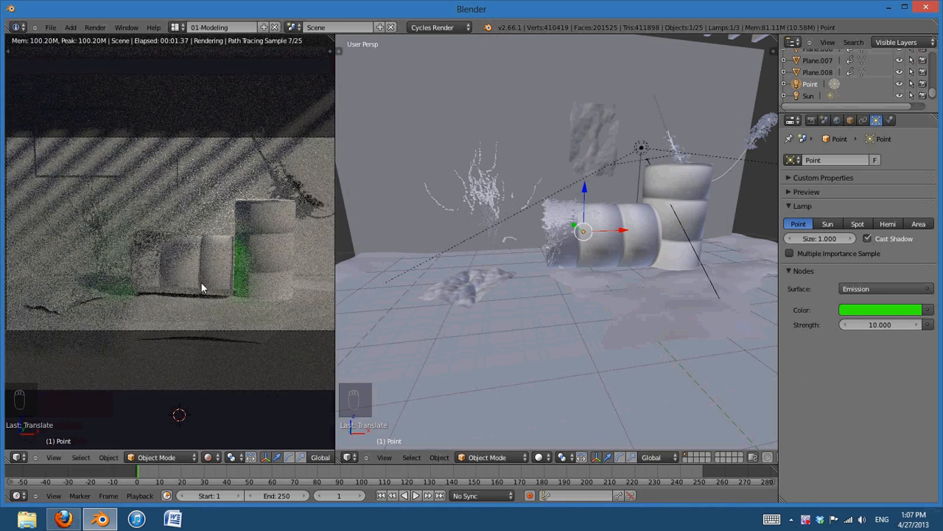
# Set the green point lamp's emission strength to 15
pyautogui.click(883, 325)
pyautogui.write('15')
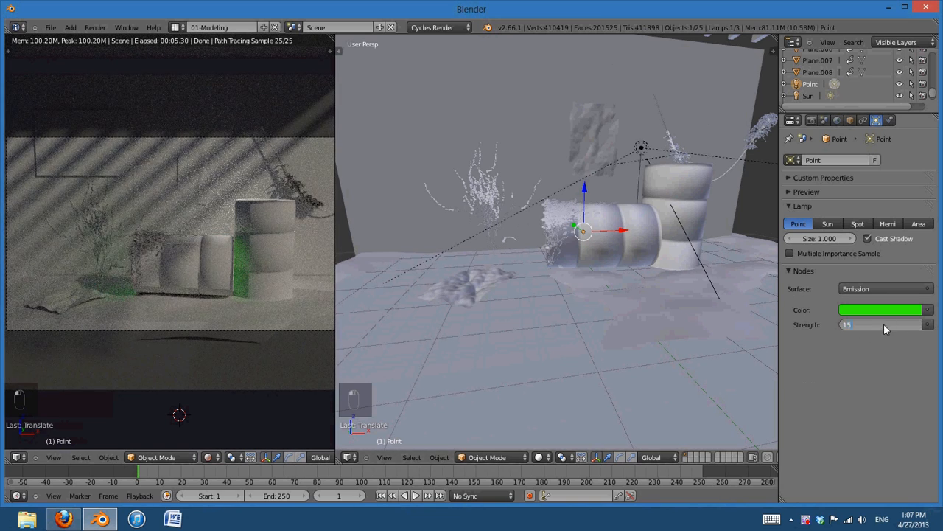
pyautogui.press('Return')
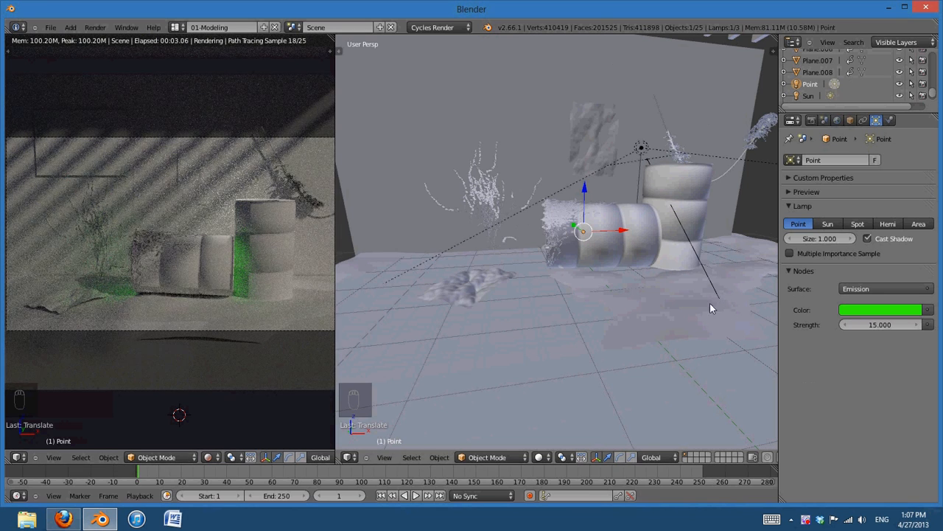
# Duplicate the green point lamp into the upper part of the upright barrel stack in the front wireframe view and check it from above
pyautogui.moveTo(713, 312); pyautogui.dragTo(557, 288, button='middle')
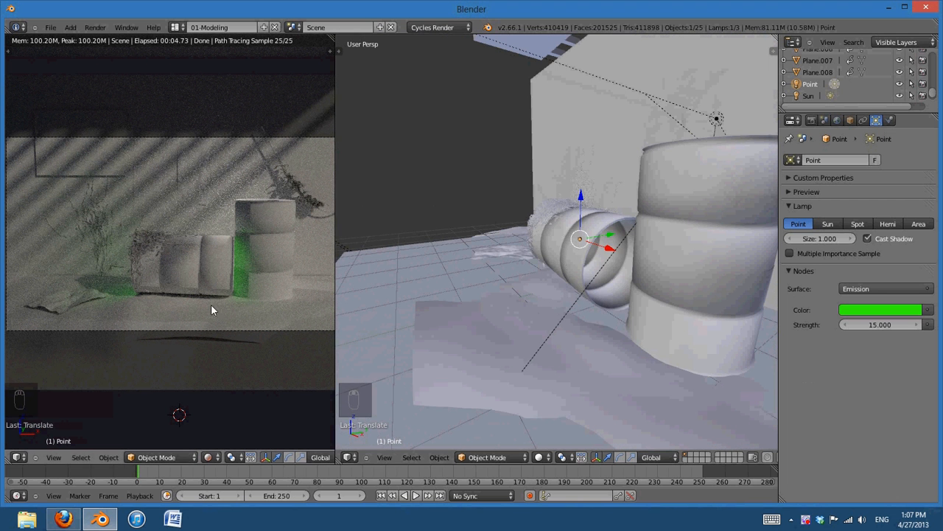
pyautogui.scroll(-6, 511, 346)
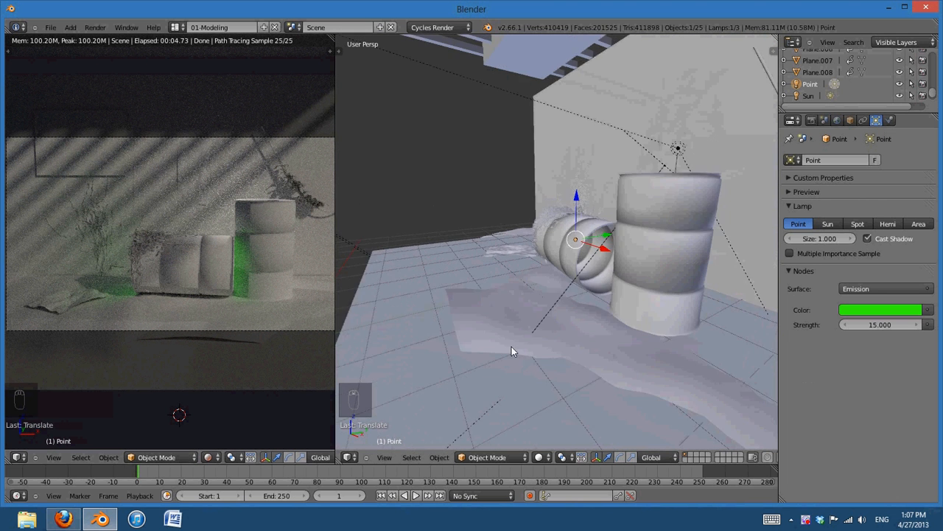
pyautogui.moveTo(532, 348); pyautogui.dragTo(390, 329, button='middle')
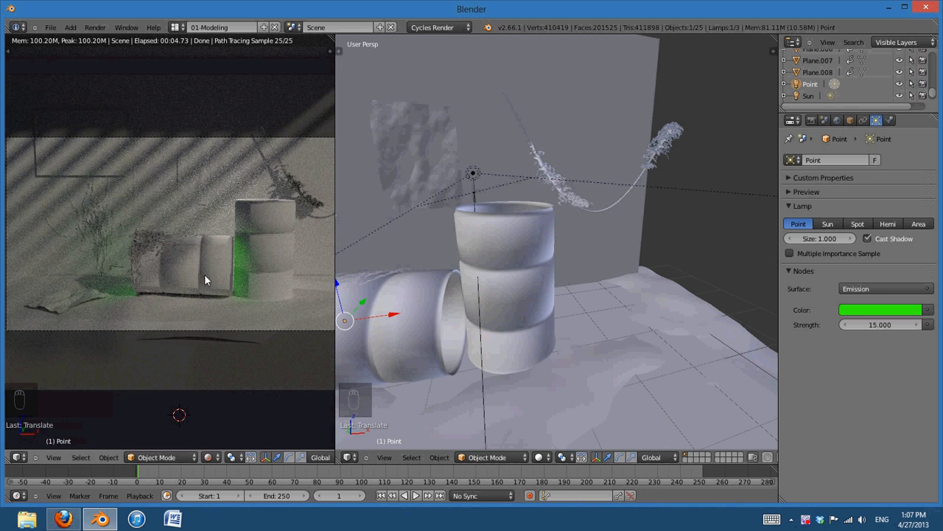
pyautogui.moveTo(488, 331); pyautogui.dragTo(578, 323, button='middle')
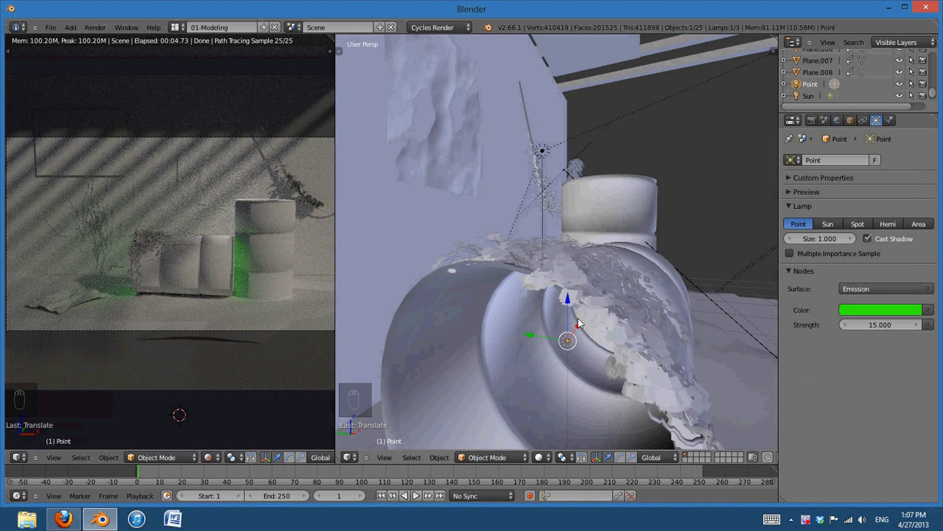
pyautogui.press('KP_3')
pyautogui.press('KP_1')
pyautogui.press('z')
pyautogui.press('KP_5')
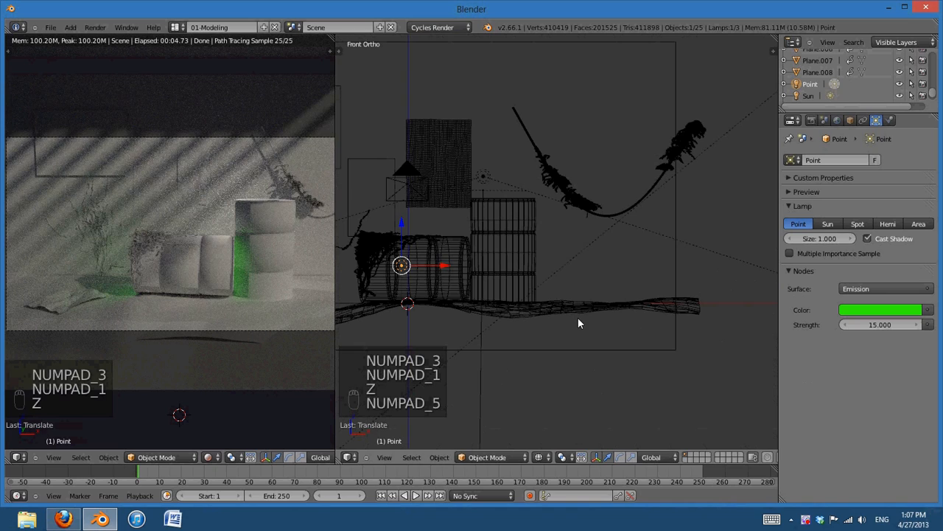
pyautogui.hotkey('shift', 'd')
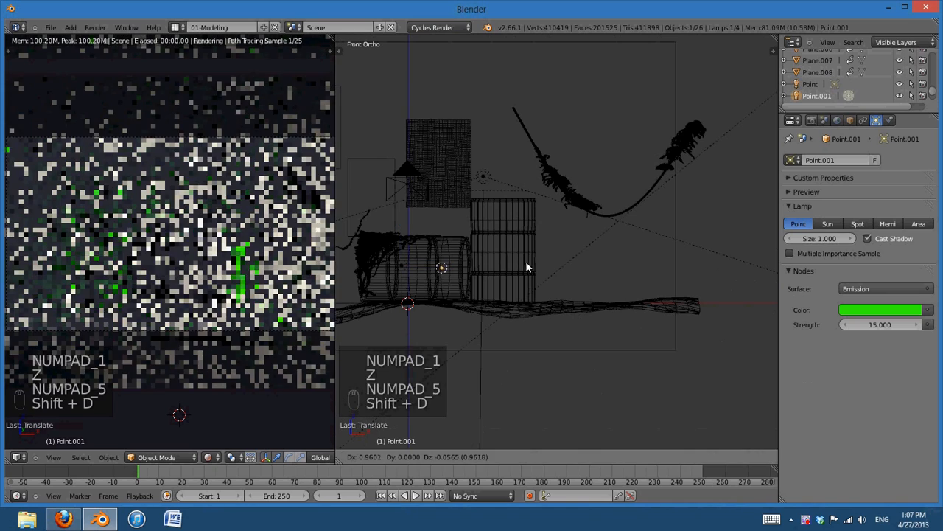
pyautogui.click(537, 224)
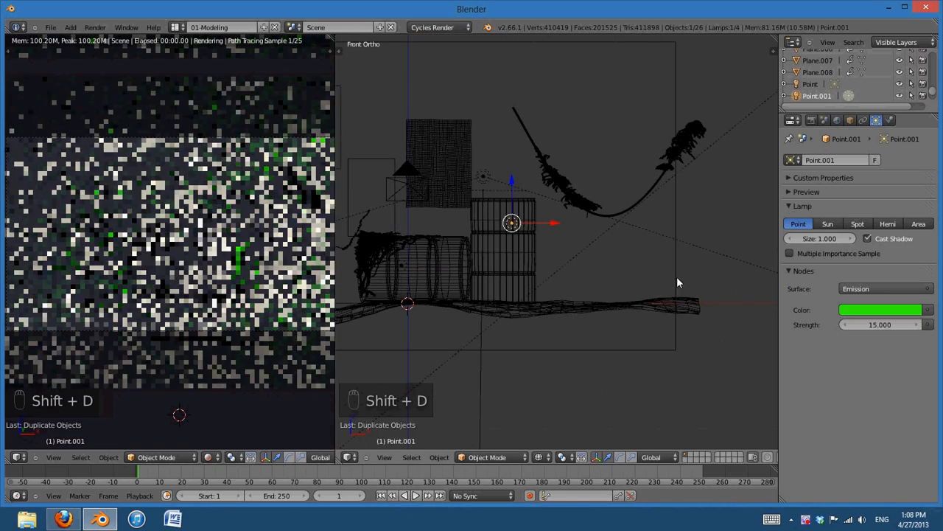
pyautogui.moveTo(623, 351); pyautogui.dragTo(613, 377, button='middle')
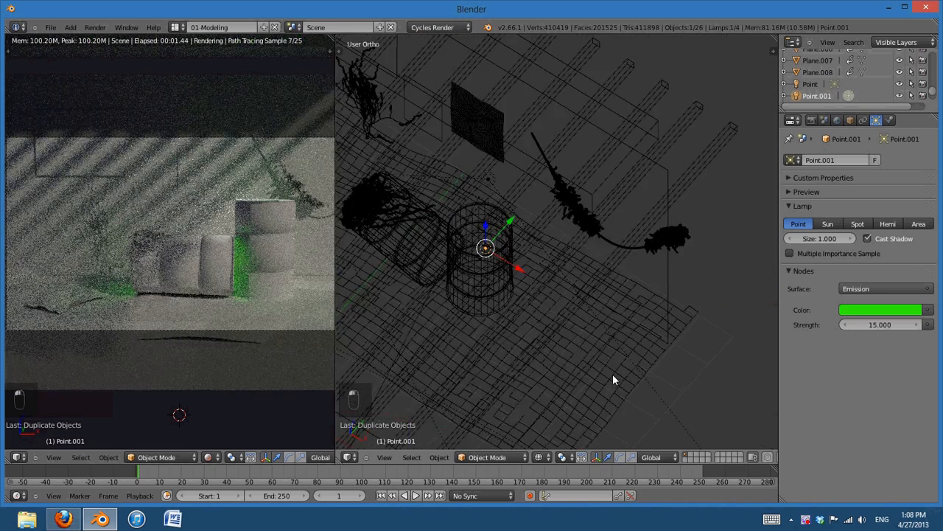
pyautogui.press('KP_7')
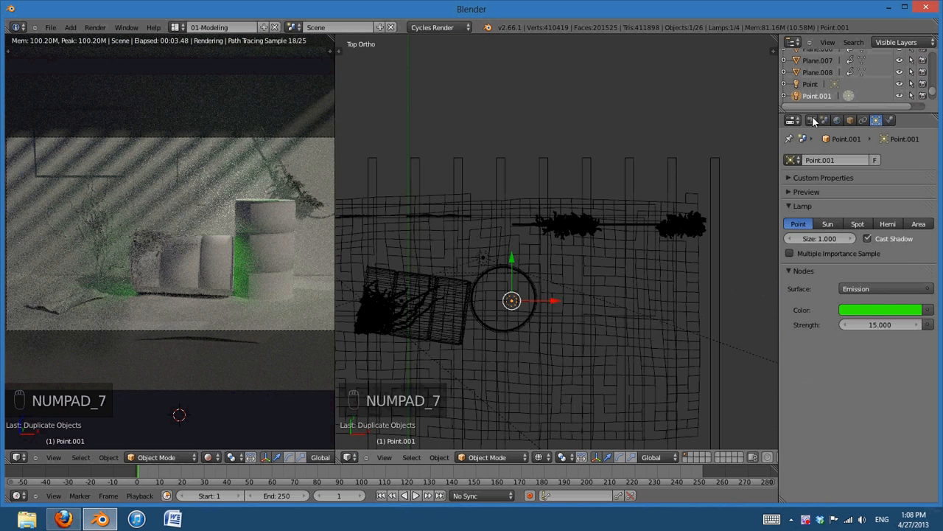
# Switch the Cycles render device to CPU
pyautogui.click(812, 121)
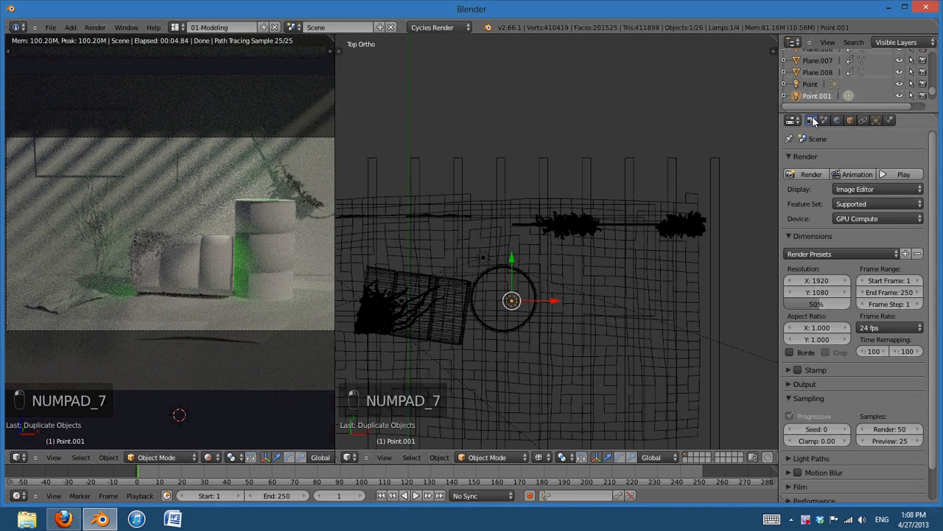
pyautogui.click(894, 220)
pyautogui.click(861, 208)
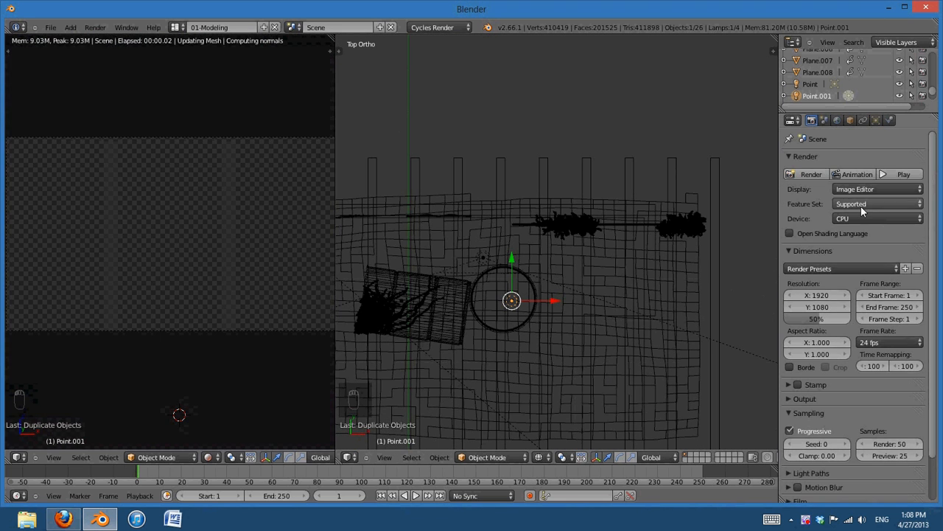
pyautogui.scroll(-4, 632, 347)
pyautogui.scroll(2, 595, 371)
pyautogui.moveTo(595, 376); pyautogui.dragTo(591, 316, button='middle')
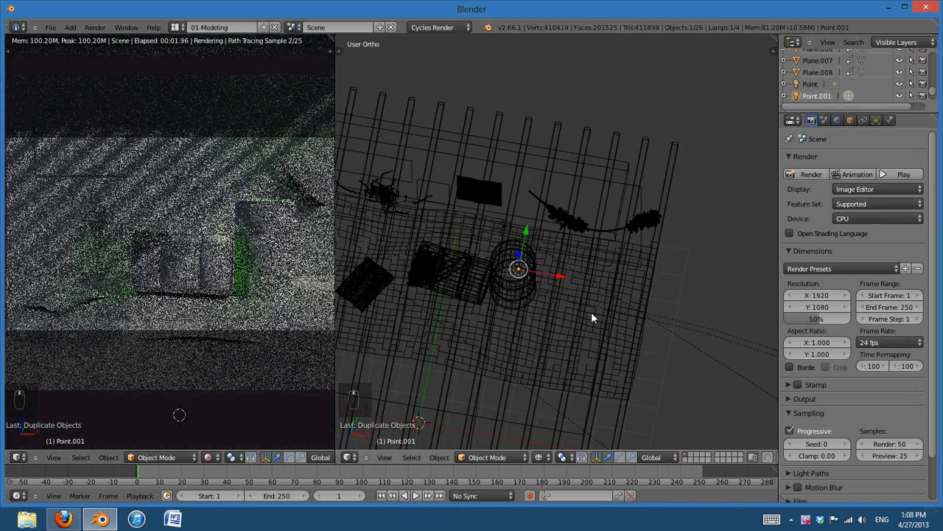
# Shift the duplicated lamp slightly within the upright barrel stack in the front view and set its size to 0.1
pyautogui.click(877, 120)
pyautogui.moveTo(520, 363); pyautogui.dragTo(529, 257, button='middle')
pyautogui.press('KP_1')
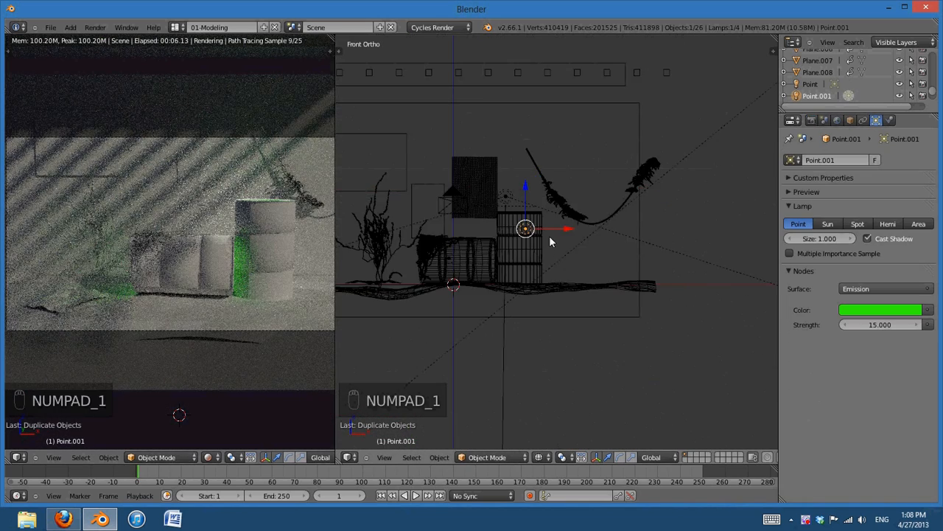
pyautogui.scroll(1, 546, 233)
pyautogui.press('g')
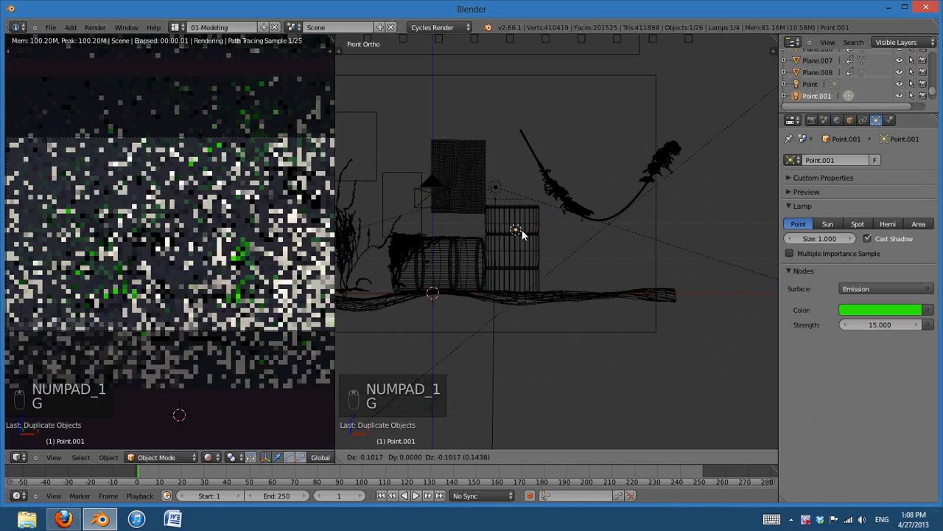
pyautogui.click(518, 226)
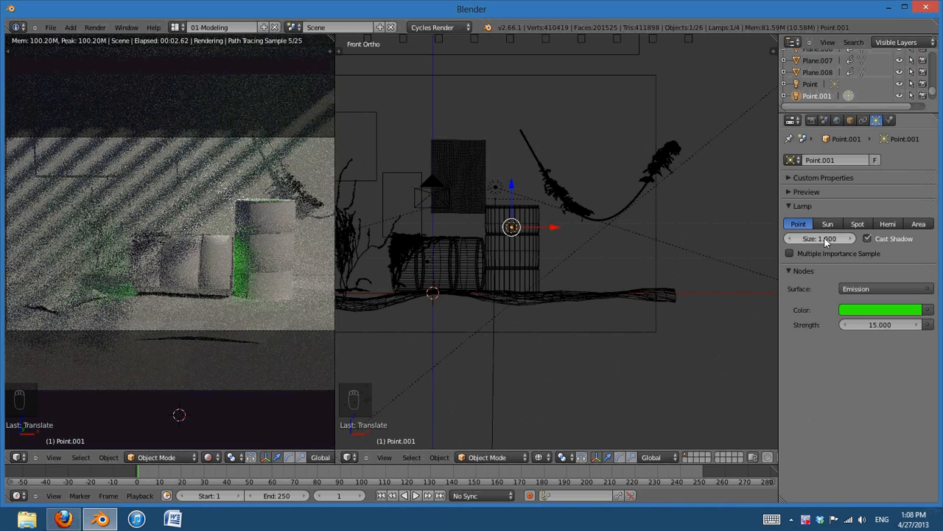
pyautogui.press('Return')
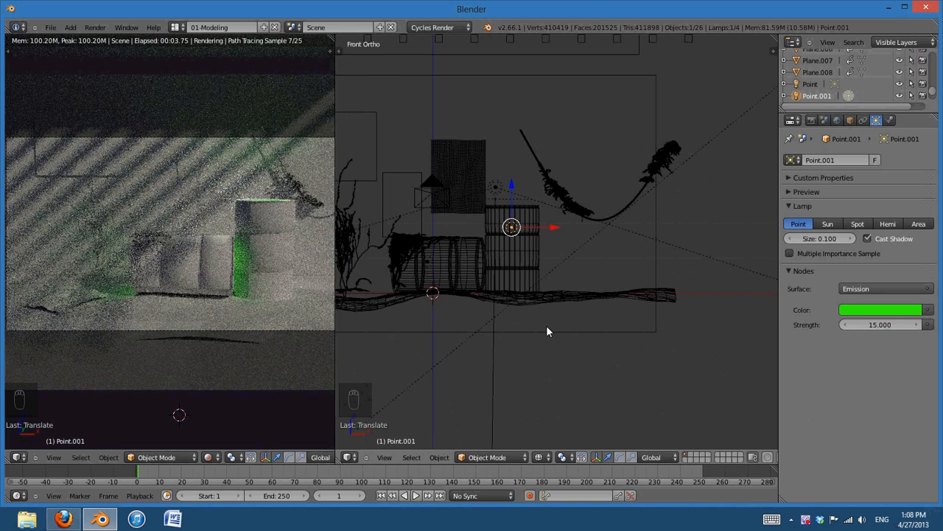
# Set the emission strength of the green lamp inside the upright barrel to 20
pyautogui.scroll(2, 546, 325)
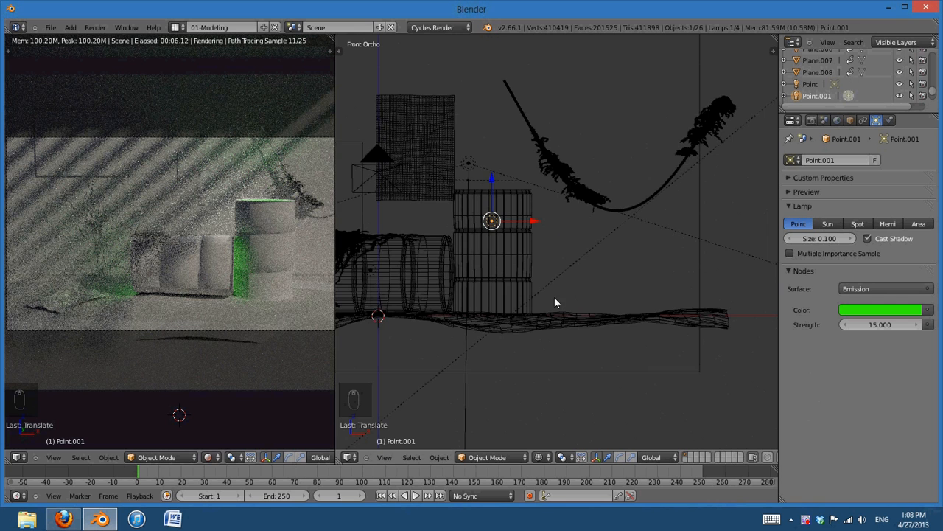
pyautogui.scroll(1, 467, 265)
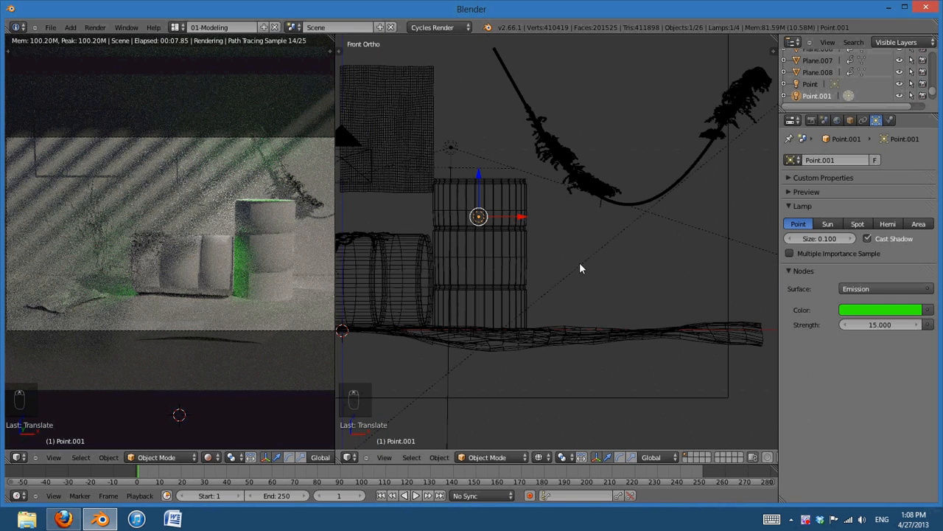
pyautogui.click(882, 324)
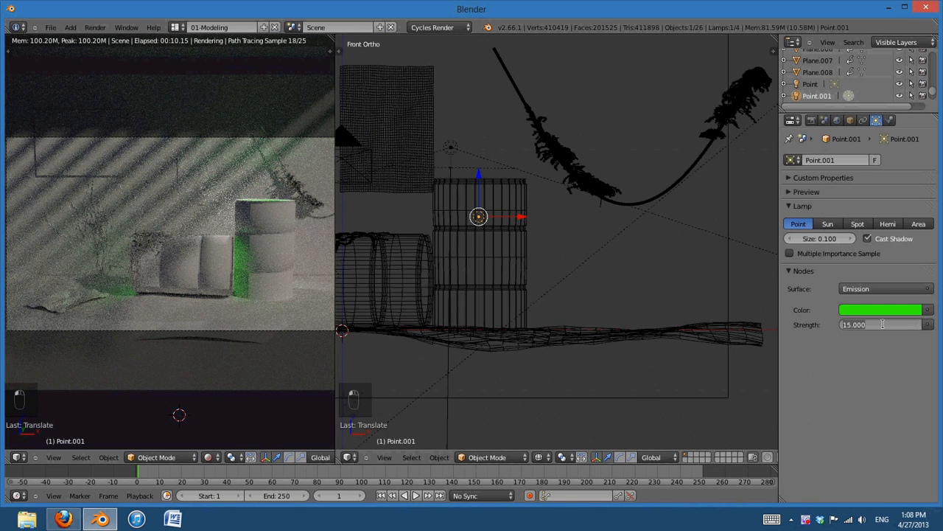
pyautogui.press('Return')
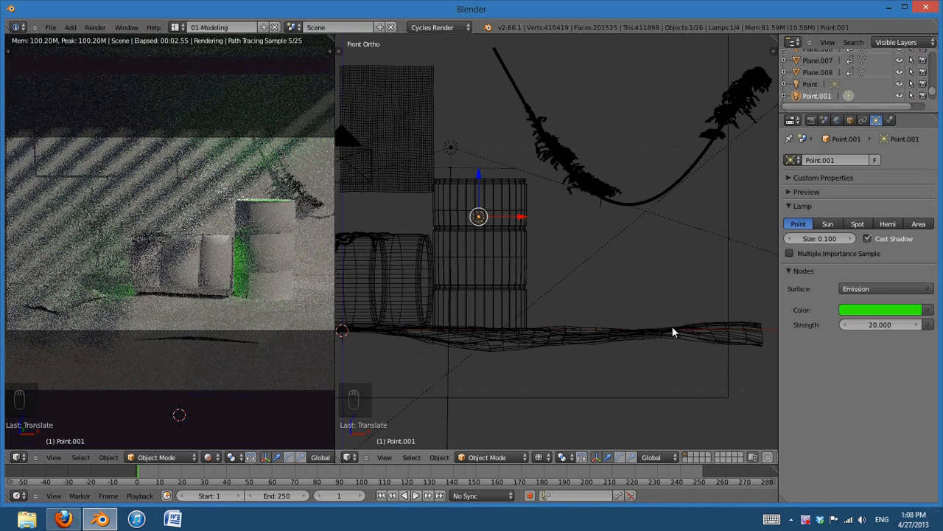
# Inspect the green light on the barrels in rendered preview, limiting the render border to the upright barrel's side, then across the lying barrel
pyautogui.scroll(-2, 507, 315)
pyautogui.moveTo(507, 316); pyautogui.dragTo(571, 329, button='middle')
pyautogui.scroll(-1, 571, 328)
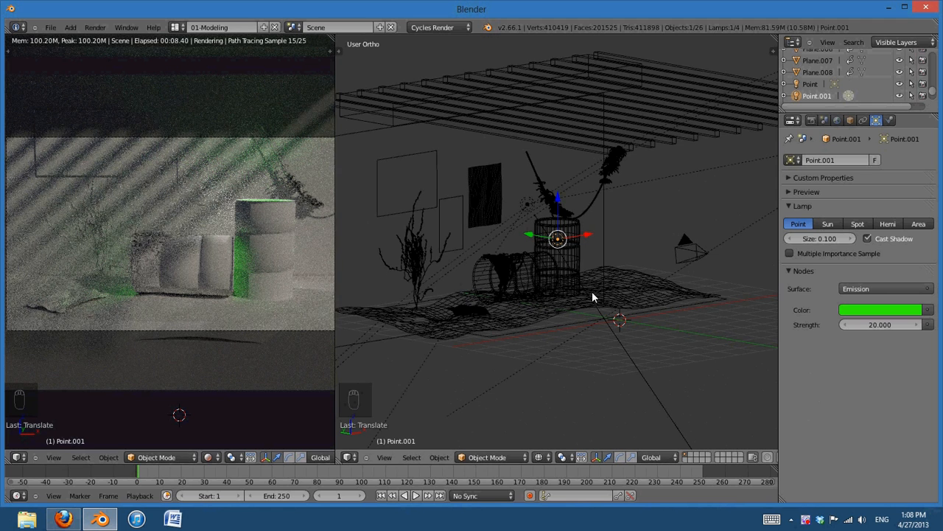
pyautogui.moveTo(610, 329); pyautogui.dragTo(522, 321, button='middle')
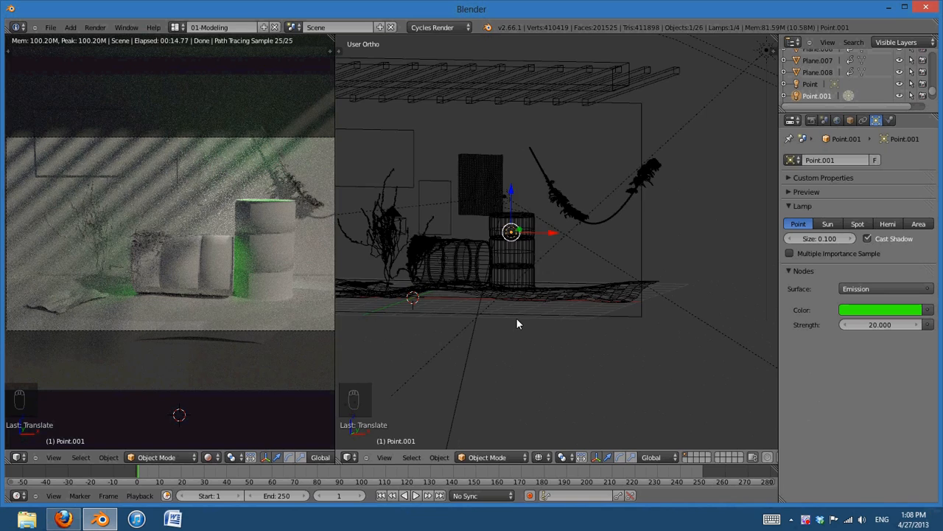
pyautogui.scroll(3, 532, 328)
pyautogui.scroll(2, 350, 278)
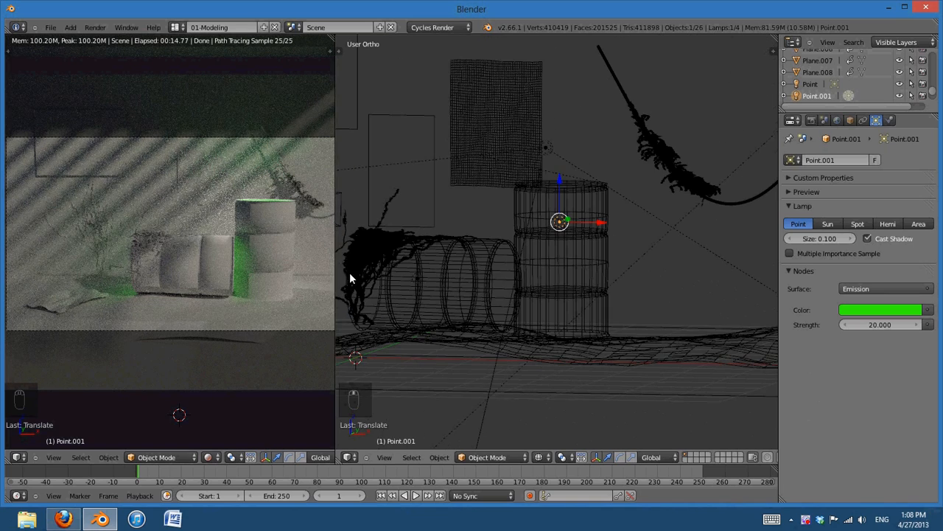
pyautogui.scroll(3, 240, 236)
pyautogui.keyDown('shift'); pyautogui.moveTo(280, 287); pyautogui.dragTo(253, 288, button='middle'); pyautogui.keyUp('shift')
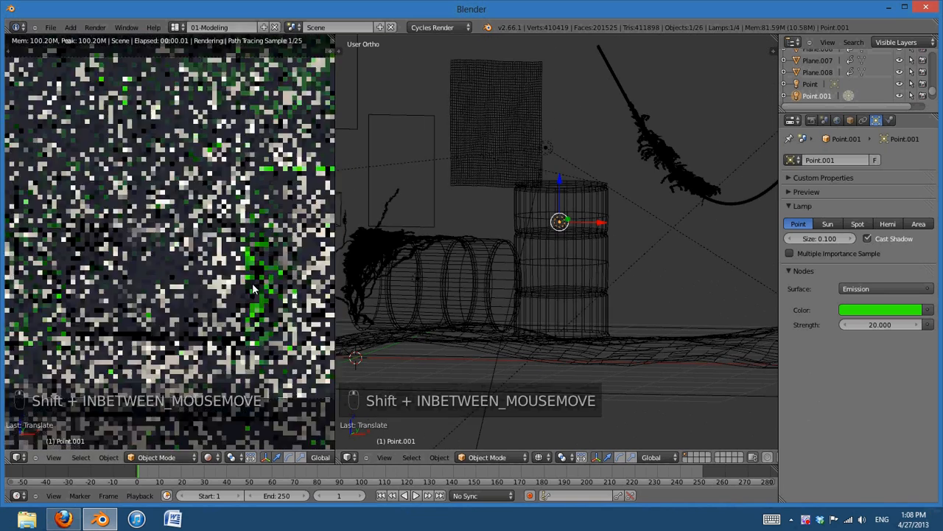
pyautogui.hotkey('shift', 'b')
pyautogui.moveTo(240, 107); pyautogui.dragTo(301, 405)
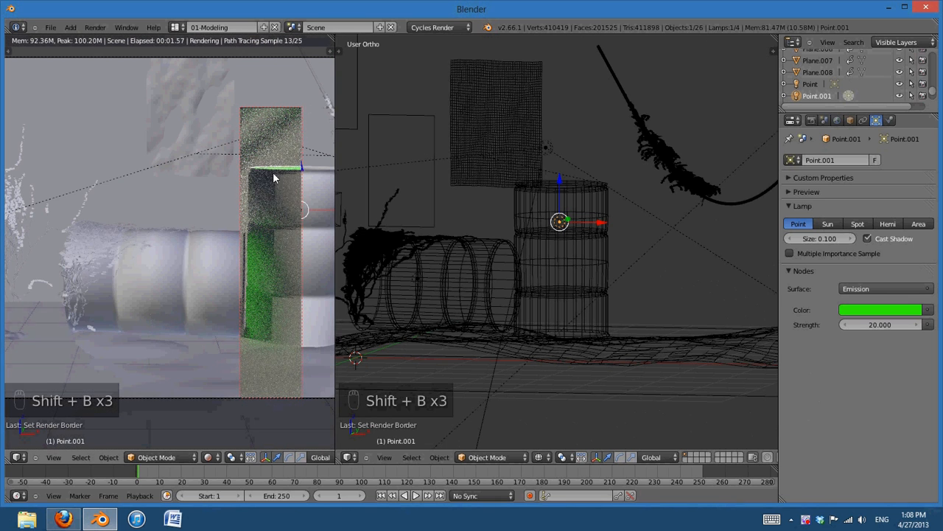
pyautogui.hotkey('shift', 'b')
pyautogui.moveTo(29, 245); pyautogui.dragTo(292, 336)
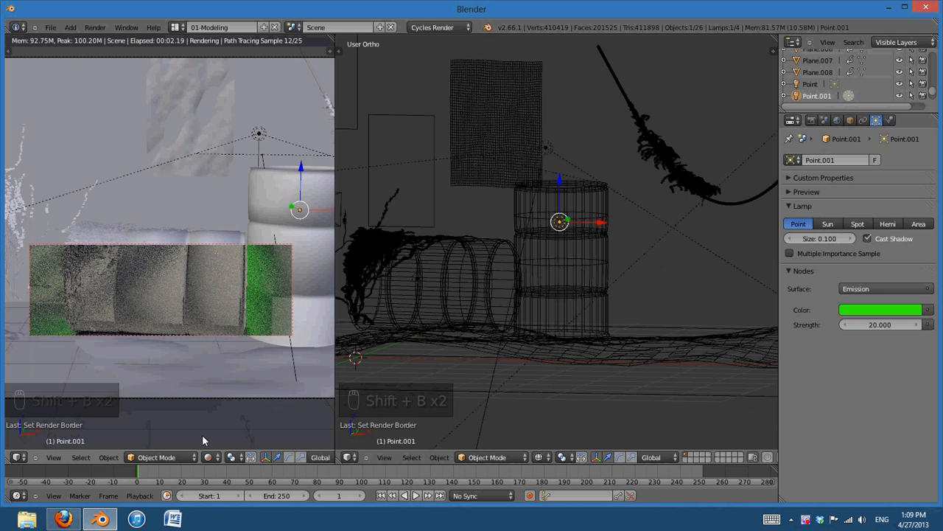
# Switch both viewports to solid shading, check the upright barrel's mesh in Edit Mode, and frame the barrel for closer inspection
pyautogui.click(211, 457)
pyautogui.click(225, 424)
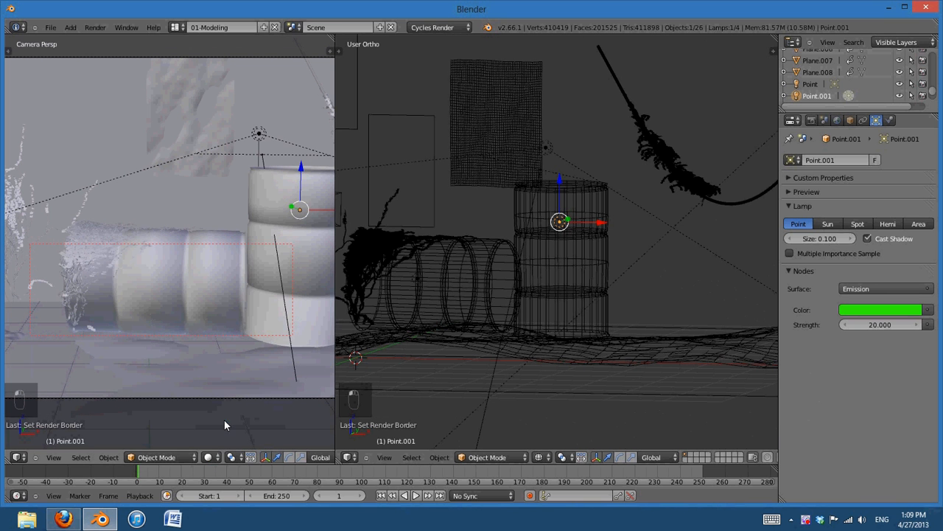
pyautogui.rightClick(578, 271)
pyautogui.press('Tab')
pyautogui.press('z')
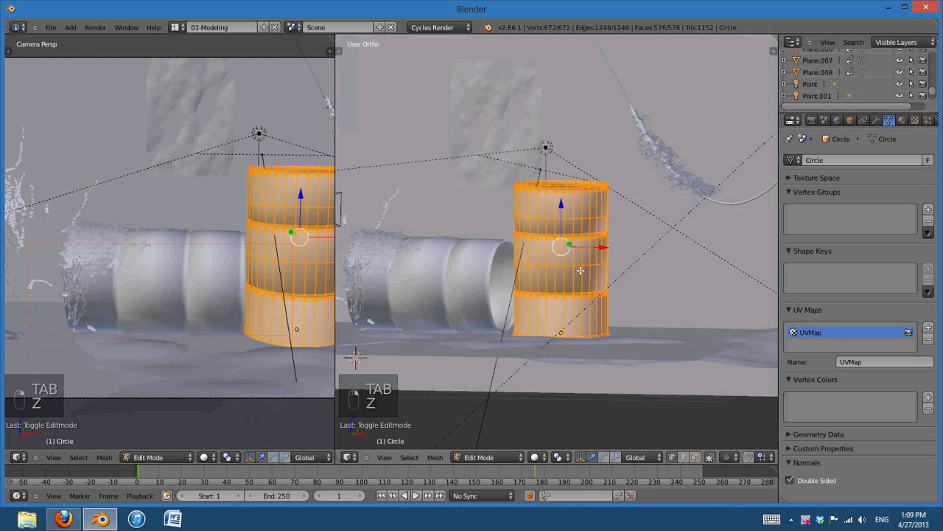
pyautogui.moveTo(581, 271); pyautogui.dragTo(543, 290, button='middle')
pyautogui.press('KP_Decimal')
pyautogui.press('Tab')
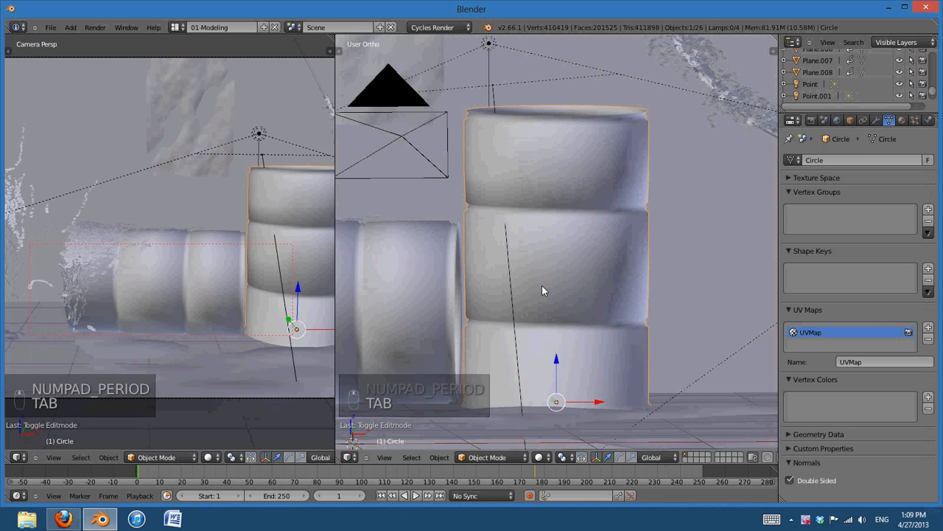
# Examine the upright barrel's surface shading from several angles and clear the partial render border from the camera view
pyautogui.moveTo(631, 129); pyautogui.dragTo(723, 243, button='middle')
pyautogui.moveTo(669, 284); pyautogui.dragTo(554, 290, button='middle')
pyautogui.scroll(-4, 637, 288)
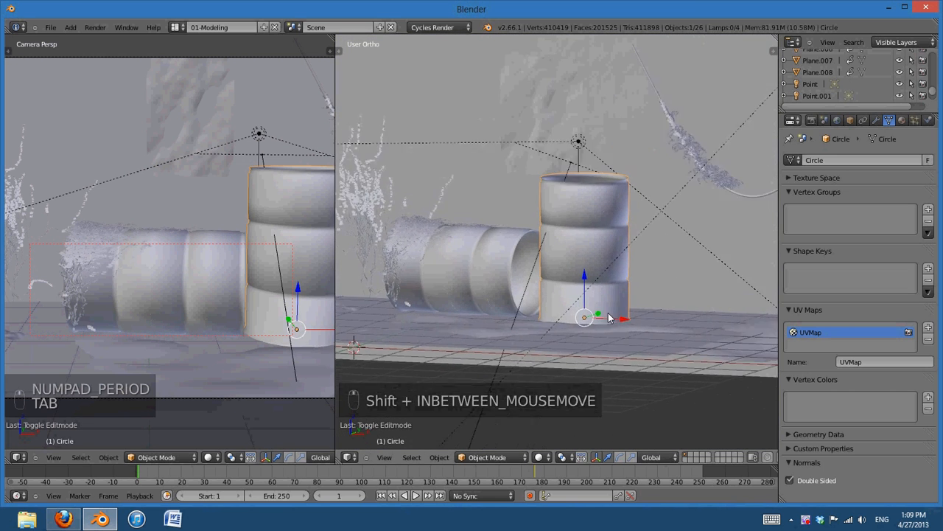
pyautogui.scroll(3, 619, 317)
pyautogui.moveTo(677, 291); pyautogui.dragTo(608, 313, button='middle')
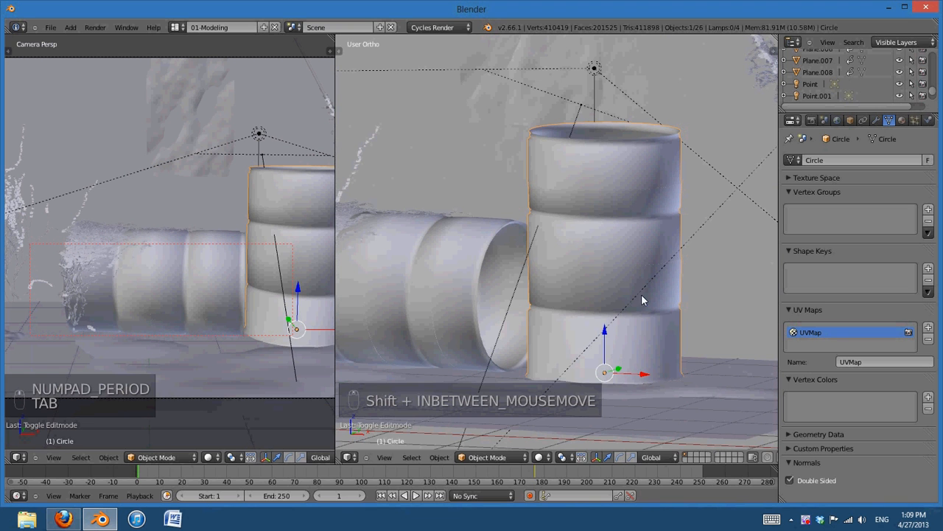
pyautogui.hotkey('shift', 'b')
pyautogui.moveTo(219, 416); pyautogui.dragTo(304, 429)
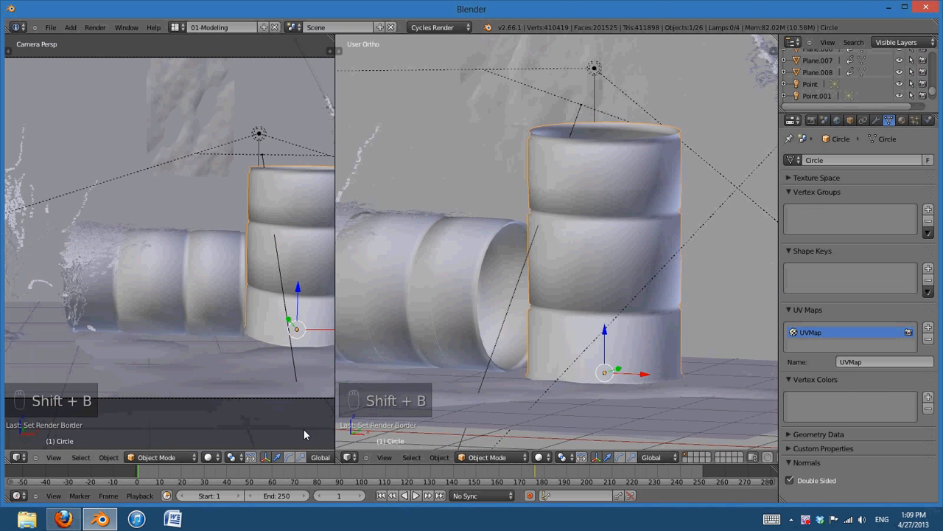
# Remove the Collision physics from the upright barrel, the lying barrel and the ground plane
pyautogui.click(877, 119)
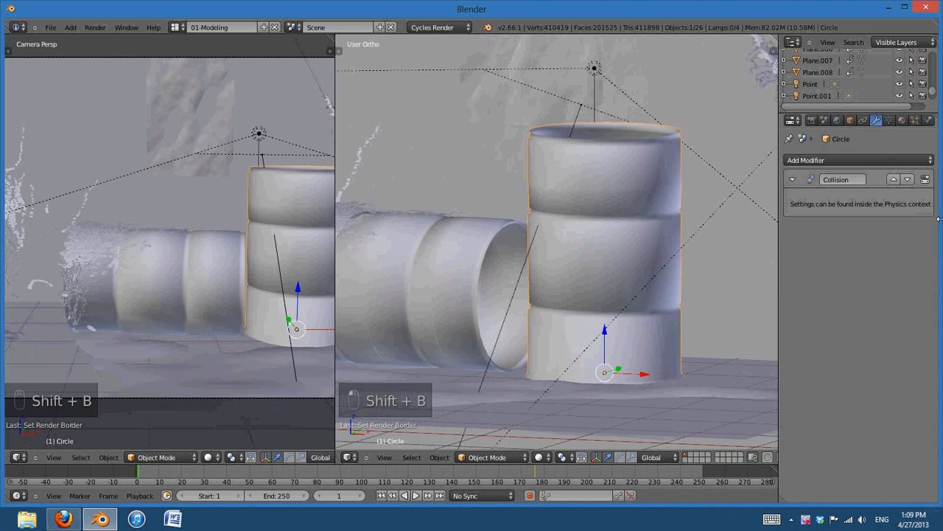
pyautogui.click(928, 120)
pyautogui.click(808, 188)
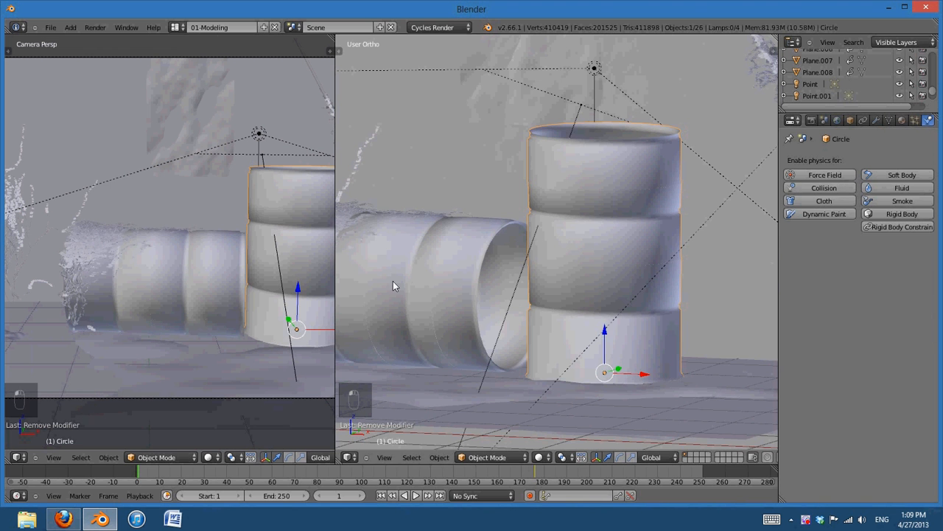
pyautogui.rightClick(393, 281)
pyautogui.click(811, 190)
pyautogui.scroll(-4, 528, 291)
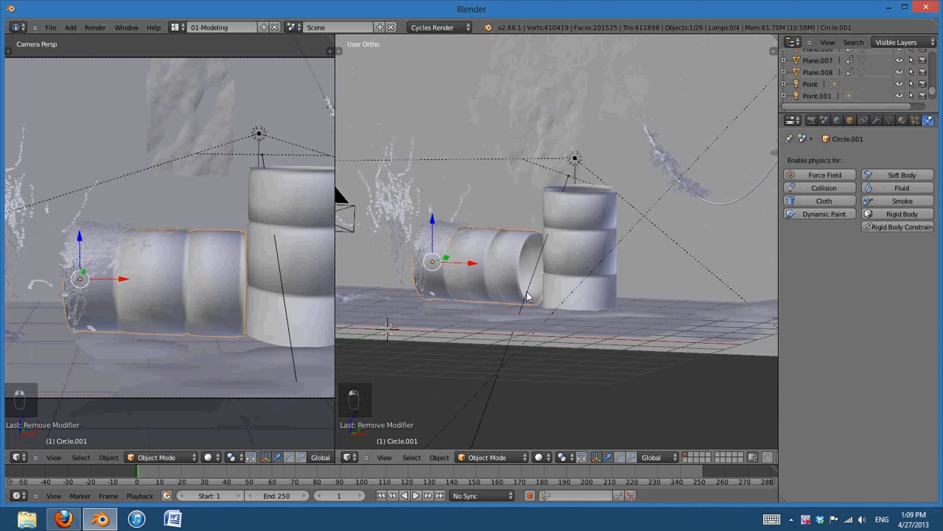
pyautogui.scroll(4, 528, 291)
pyautogui.moveTo(641, 300); pyautogui.dragTo(748, 401, button='middle')
pyautogui.rightClick(755, 424)
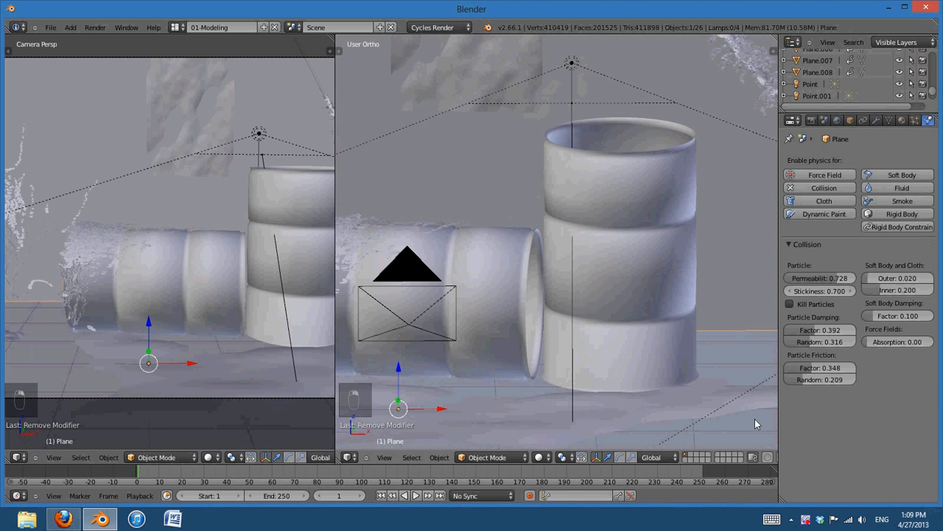
pyautogui.click(818, 188)
pyautogui.scroll(-4, 627, 339)
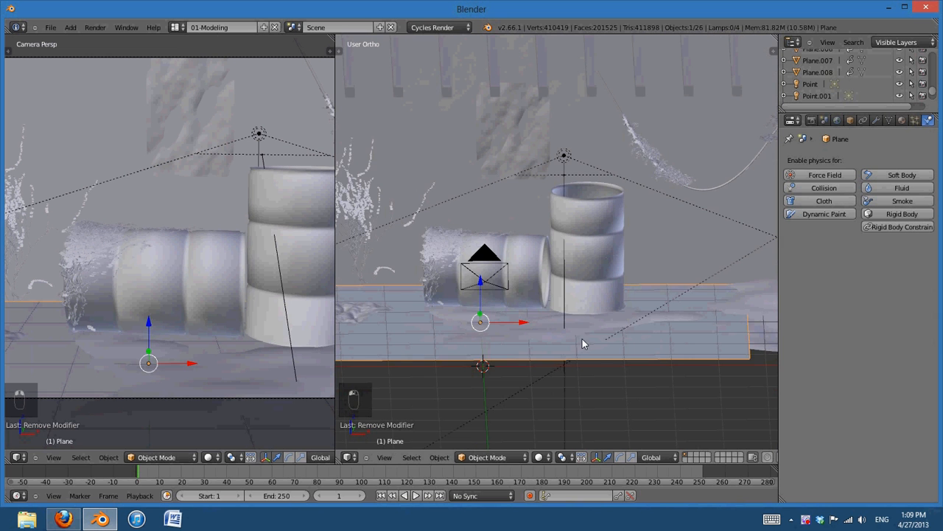
pyautogui.rightClick(580, 323)
pyautogui.moveTo(580, 322); pyautogui.dragTo(645, 222, button='middle')
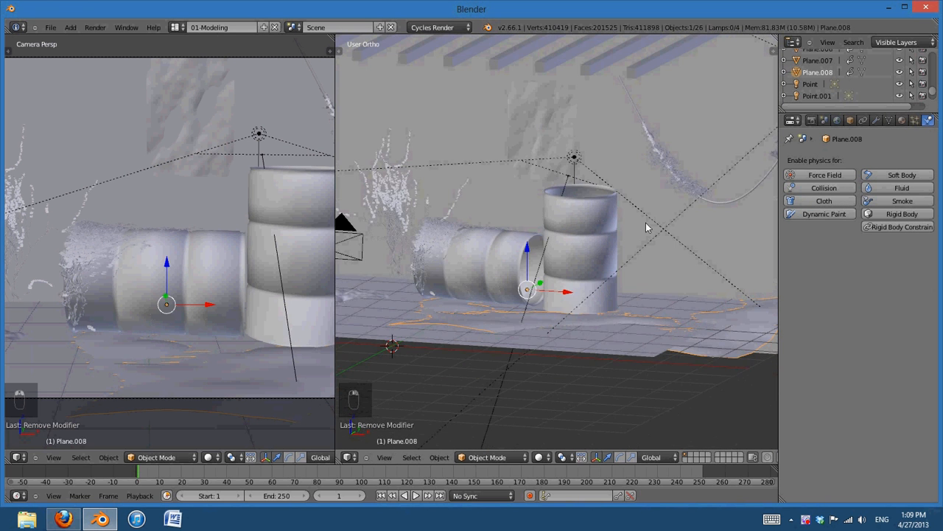
# Add supporting loop cuts to the upright barrel just below its top rim and just above its upper ridge
pyautogui.scroll(3, 641, 245)
pyautogui.rightClick(641, 245)
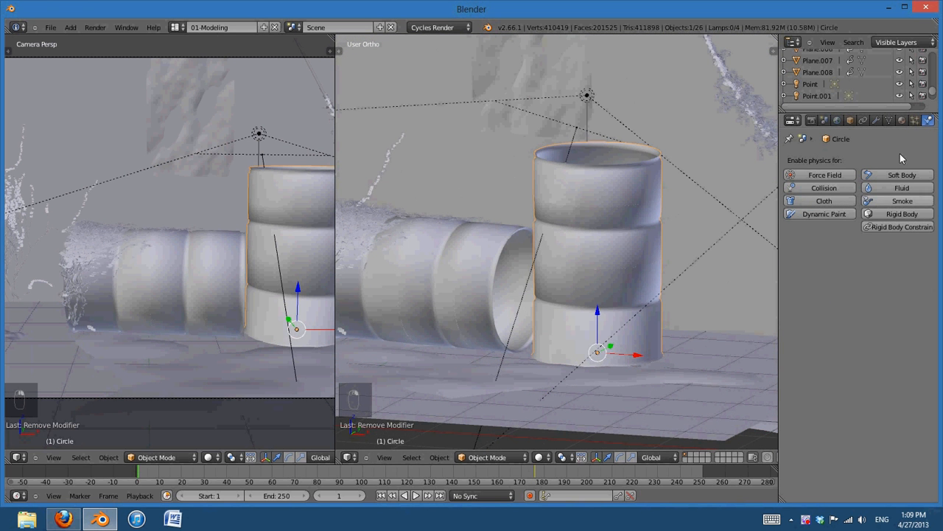
pyautogui.press('Tab')
pyautogui.scroll(2, 684, 206)
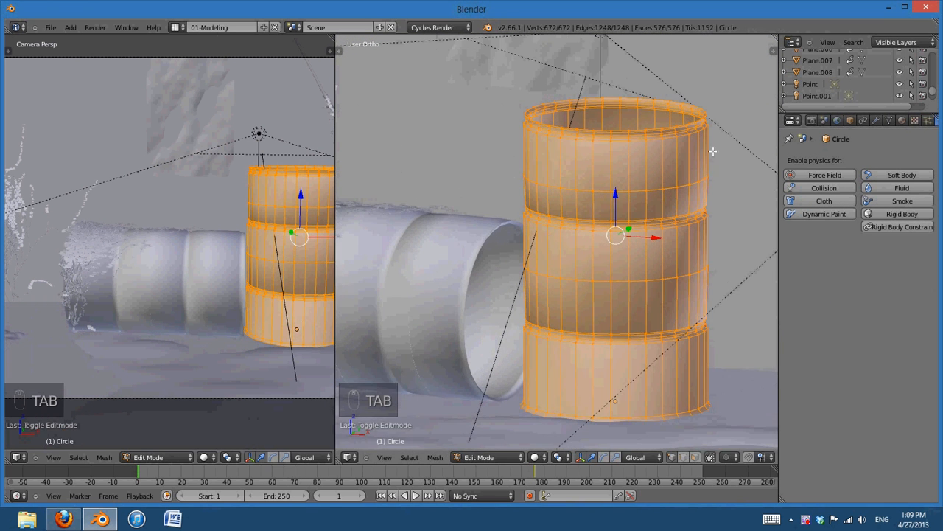
pyautogui.hotkey('ctrl', 'r')
pyautogui.click(693, 149)
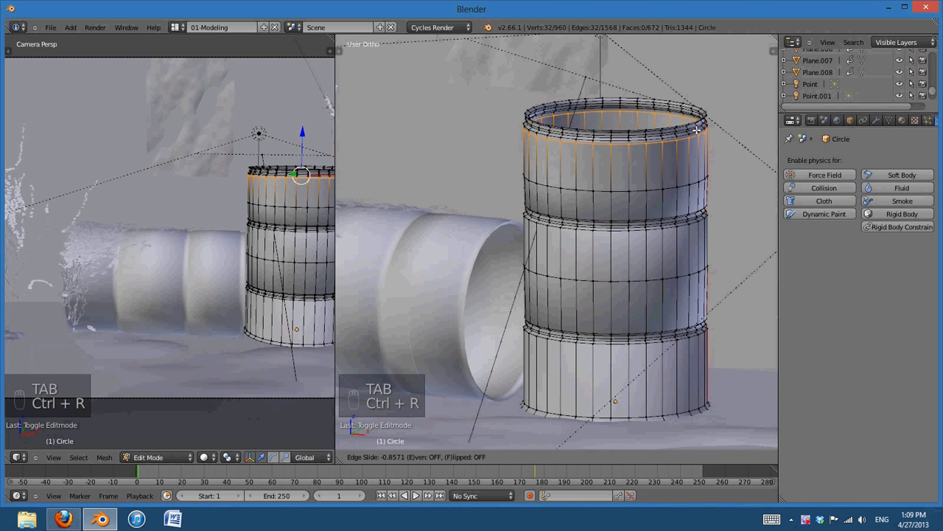
pyautogui.click(696, 130)
pyautogui.hotkey('ctrl', 'r')
pyautogui.click(700, 207)
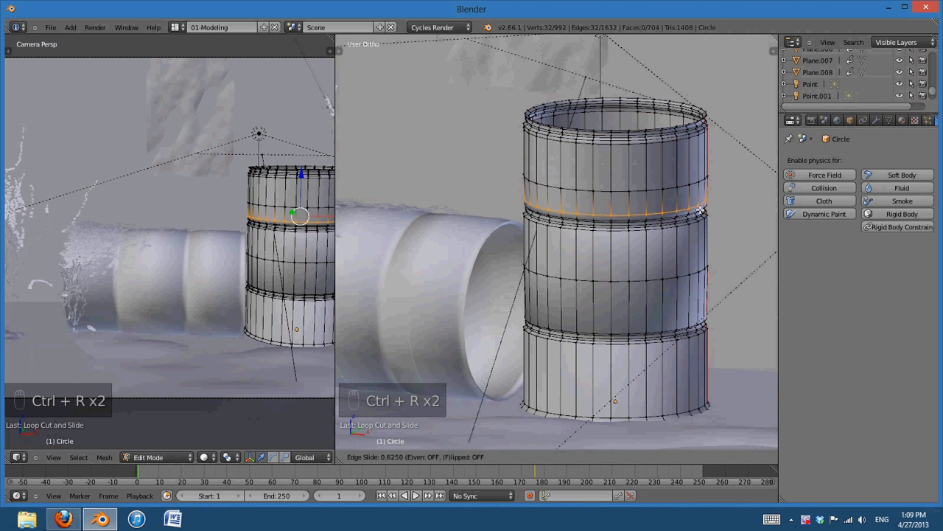
pyautogui.click(699, 212)
pyautogui.press('Tab')
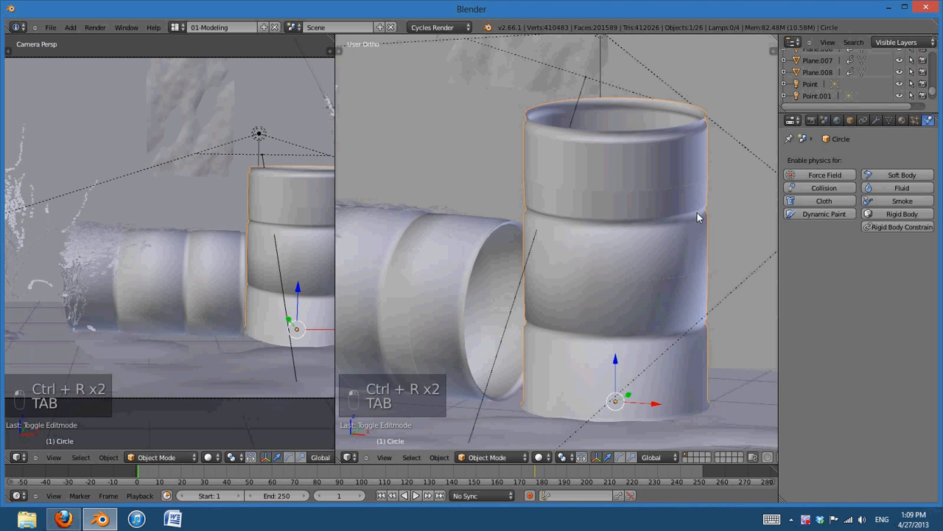
# Add loop cuts to the upright barrel's middle section, close to the upper ridge and close to the lower ridge
pyautogui.moveTo(697, 212); pyautogui.dragTo(726, 252, button='middle')
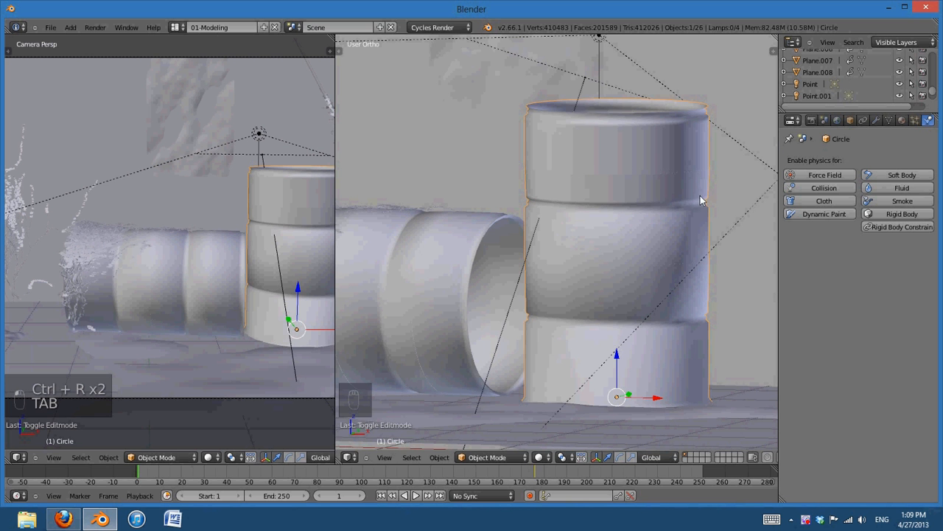
pyautogui.moveTo(651, 227); pyautogui.dragTo(644, 292, button='middle')
pyautogui.scroll(2, 644, 292)
pyautogui.press('Tab')
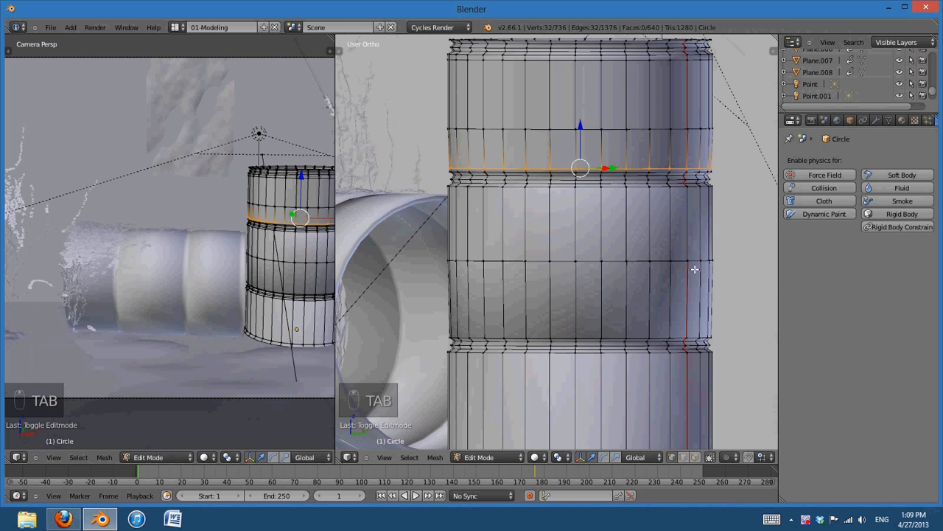
pyautogui.hotkey('ctrl', 'r')
pyautogui.click(708, 223)
pyautogui.click(709, 197)
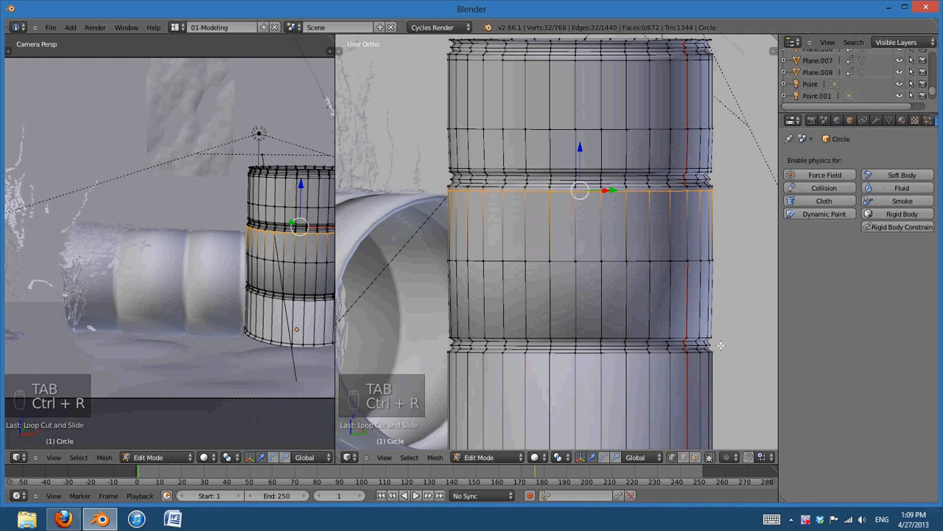
pyautogui.hotkey('ctrl', 'r')
pyautogui.click(709, 298)
pyautogui.click(703, 324)
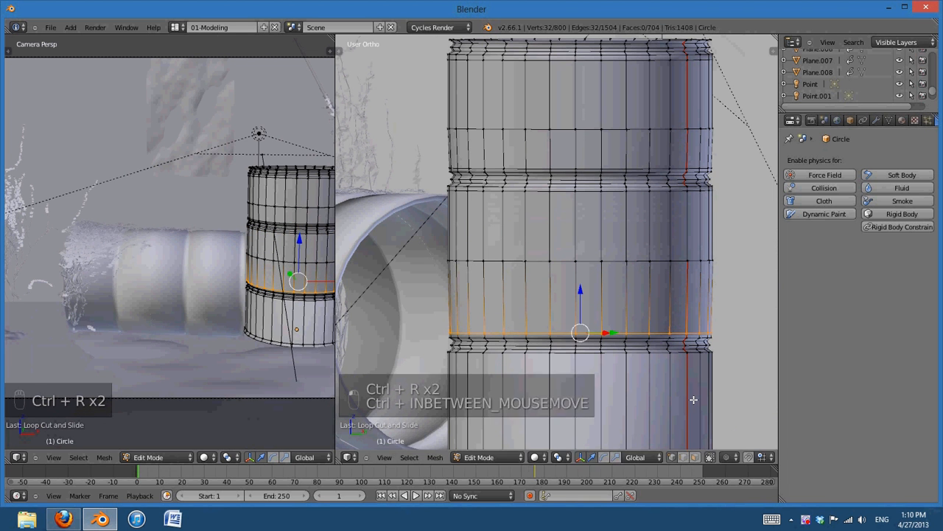
# Add loop cuts to the upright barrel's bottom section, just below the lower ridge and just above the base
pyautogui.hotkey('ctrl', 'r')
pyautogui.click(697, 365)
pyautogui.click(701, 351)
pyautogui.keyDown('shift'); pyautogui.moveTo(648, 409); pyautogui.dragTo(658, 262, button='middle'); pyautogui.keyUp('shift')
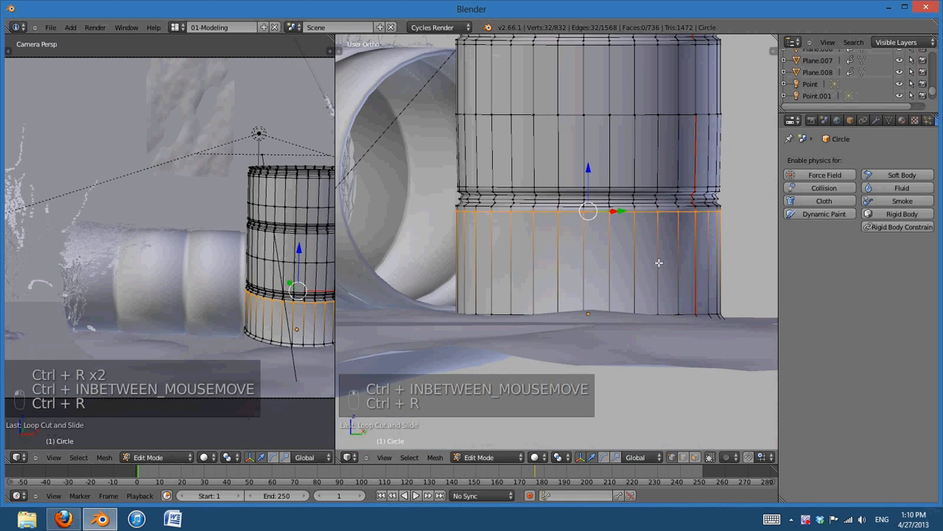
pyautogui.hotkey('ctrl', 'r')
pyautogui.click(726, 286)
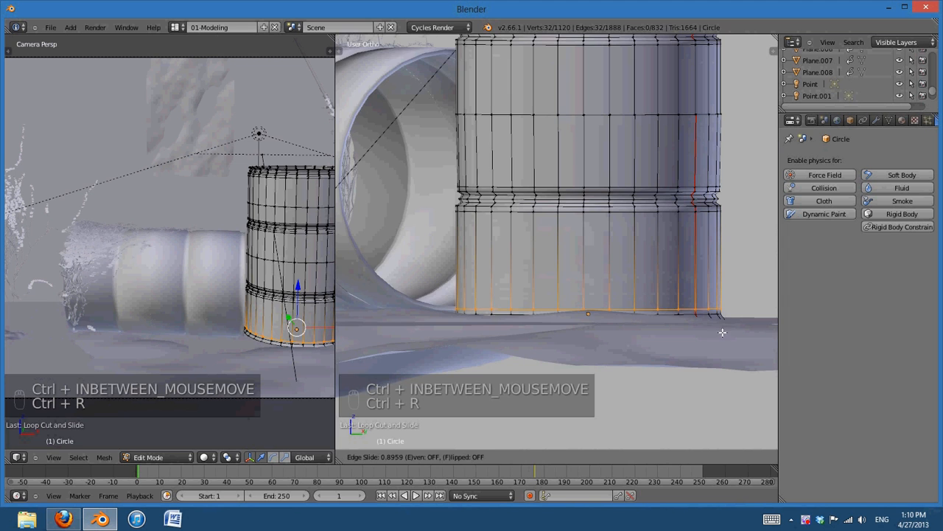
pyautogui.click(723, 331)
# Extrude the upright barrel's top rim edge loop and scale it slightly inward to form a flat lip
pyautogui.scroll(-3, 455, 293)
pyautogui.moveTo(455, 293); pyautogui.dragTo(618, 304, button='middle')
pyautogui.press('Tab')
pyautogui.scroll(3, 652, 216)
pyautogui.moveTo(651, 221); pyautogui.dragTo(639, 337, button='middle')
pyautogui.press('Tab')
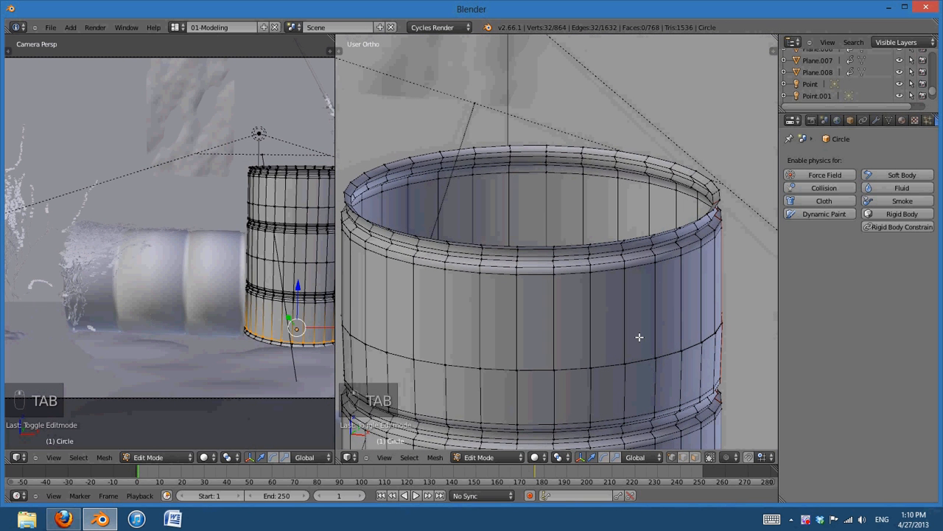
pyautogui.keyDown('alt'); pyautogui.rightClick(718, 205); pyautogui.keyUp('alt')
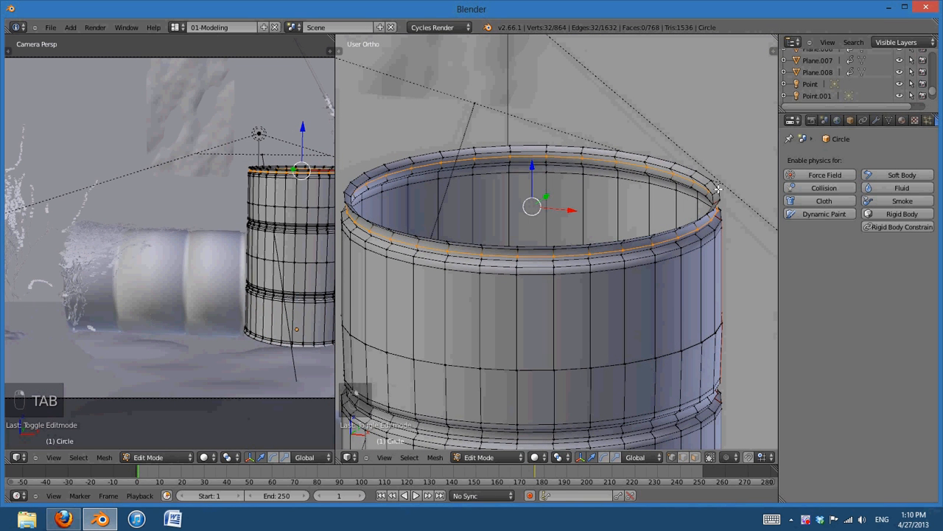
pyautogui.keyDown('alt'); pyautogui.rightClick(719, 187); pyautogui.keyUp('alt')
pyautogui.scroll(-2, 681, 322)
pyautogui.moveTo(713, 350)
pyautogui.mouseDown(button='middle')
pyautogui.moveTo(657, 336)
pyautogui.moveTo(708, 345)
pyautogui.mouseUp(button='middle')
pyautogui.press('e')
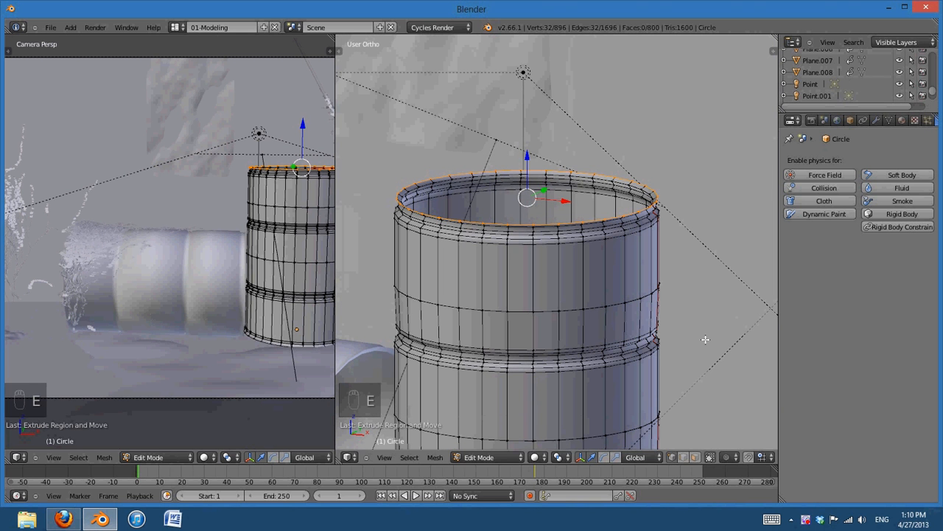
pyautogui.press('s')
pyautogui.click(705, 268)
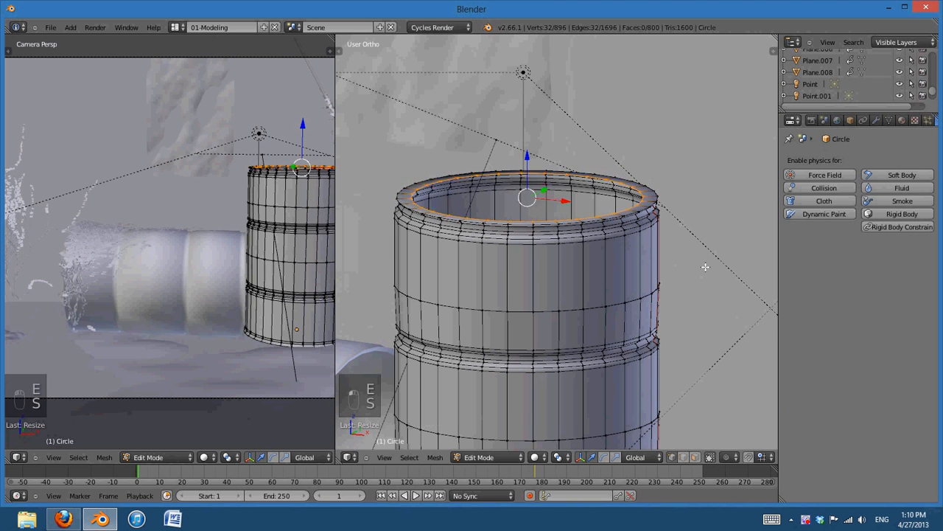
# Extrude the inner edge loop of the upright barrel's lip down inside the barrel and scale it in toward the centre
pyautogui.moveTo(693, 267); pyautogui.dragTo(689, 277, button='middle')
pyautogui.scroll(1, 689, 277)
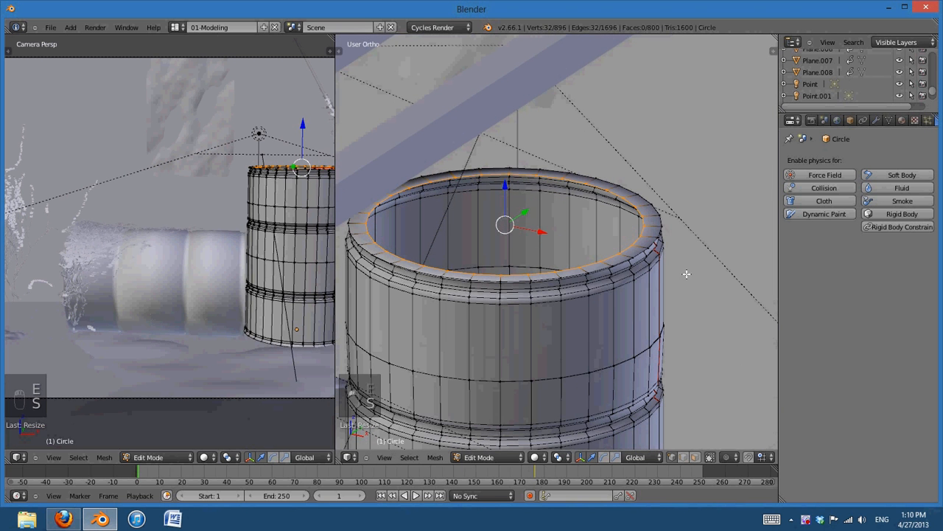
pyautogui.keyDown('alt'); pyautogui.rightClick(663, 221); pyautogui.keyUp('alt')
pyautogui.keyDown('alt'); pyautogui.rightClick(641, 221); pyautogui.keyUp('alt')
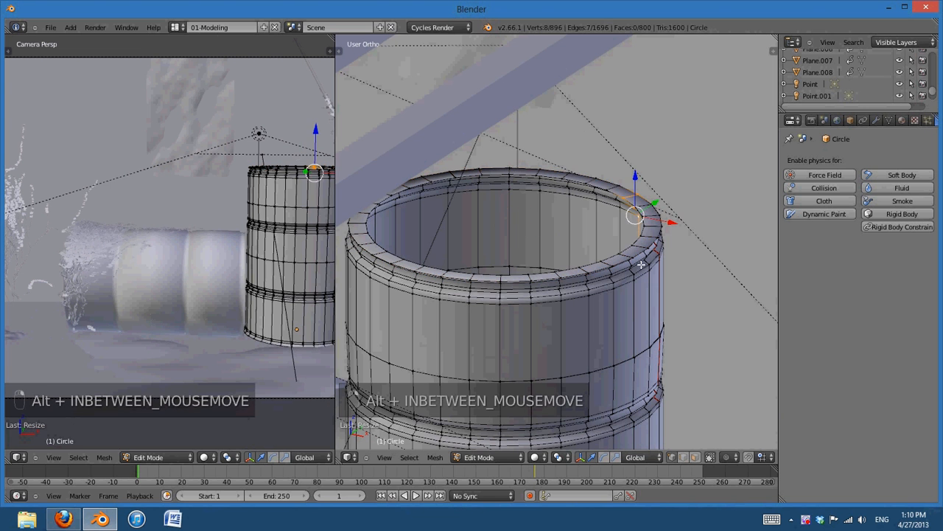
pyautogui.keyDown('alt'); pyautogui.rightClick(646, 222); pyautogui.keyUp('alt')
pyautogui.press('KP_1')
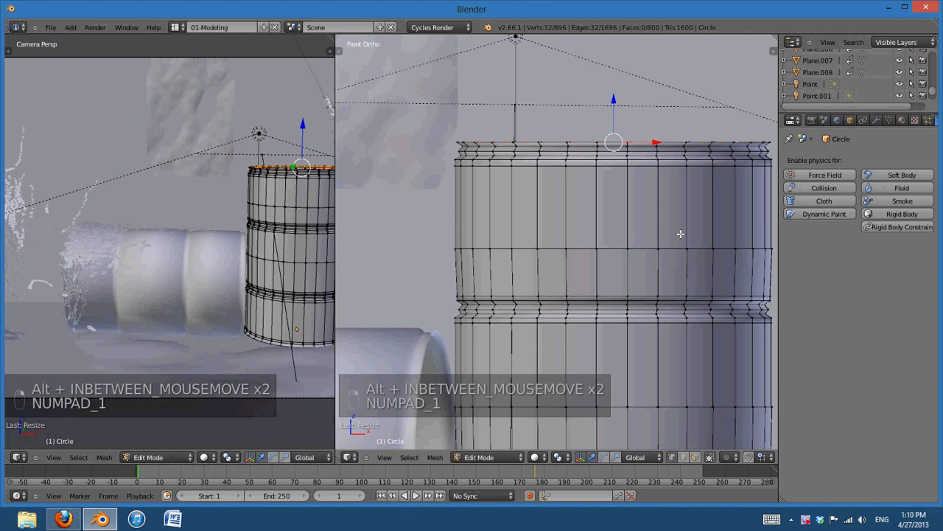
pyautogui.press('z')
pyautogui.press('e')
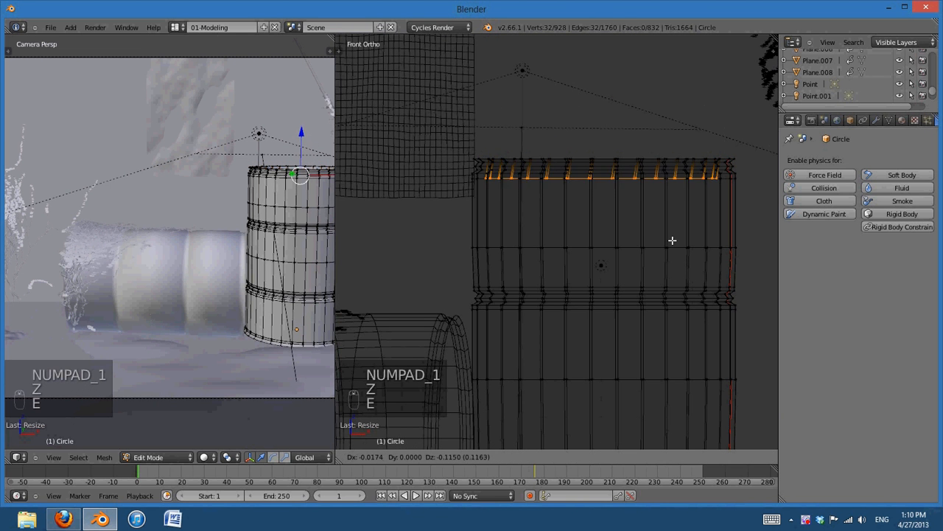
pyautogui.click(677, 250)
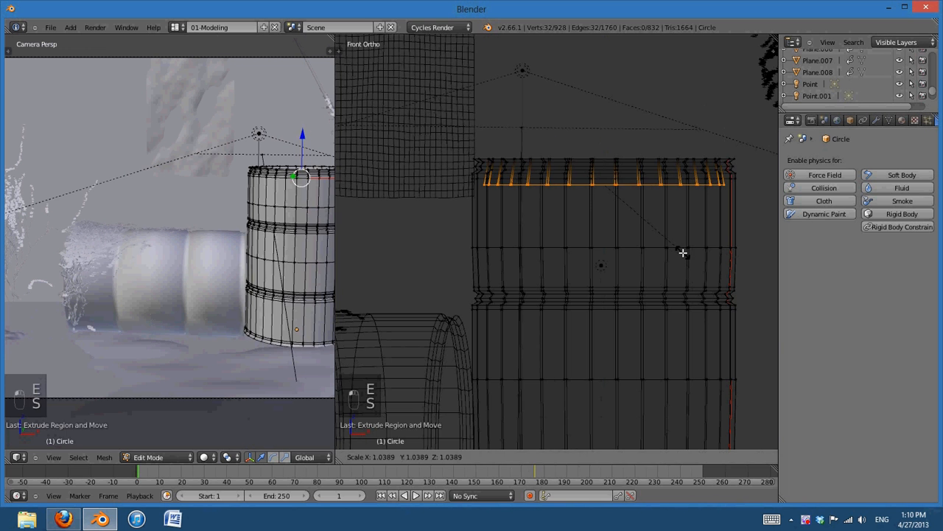
pyautogui.press('s')
pyautogui.click(614, 184)
pyautogui.press('z')
pyautogui.press('Tab')
pyautogui.moveTo(614, 184); pyautogui.dragTo(620, 318, button='middle')
pyautogui.press('KP_0')
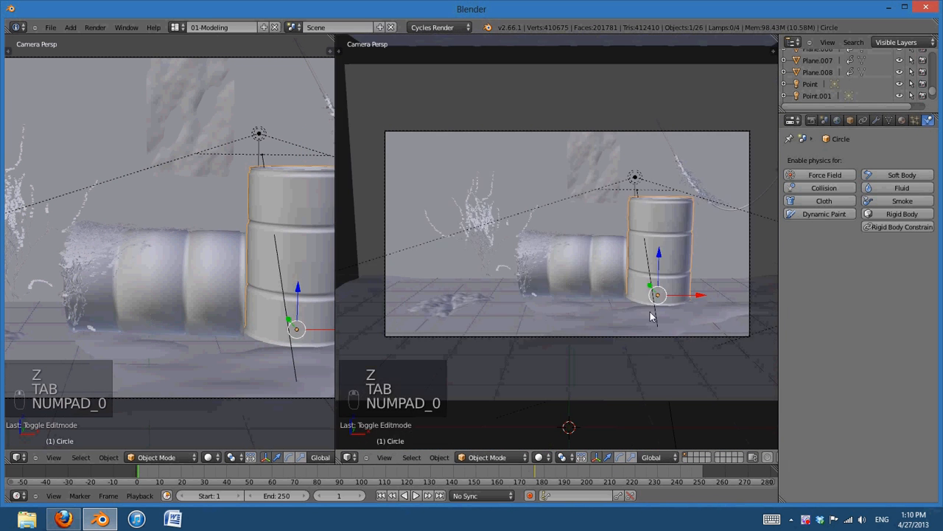
# Add loop cuts to the lying barrel's section nearest the upright barrel, close to the end rim and close to the adjoining ridge
pyautogui.scroll(3, 651, 316)
pyautogui.keyDown('shift'); pyautogui.moveTo(694, 331); pyautogui.dragTo(505, 362, button='middle'); pyautogui.keyUp('shift')
pyautogui.scroll(3, 543, 362)
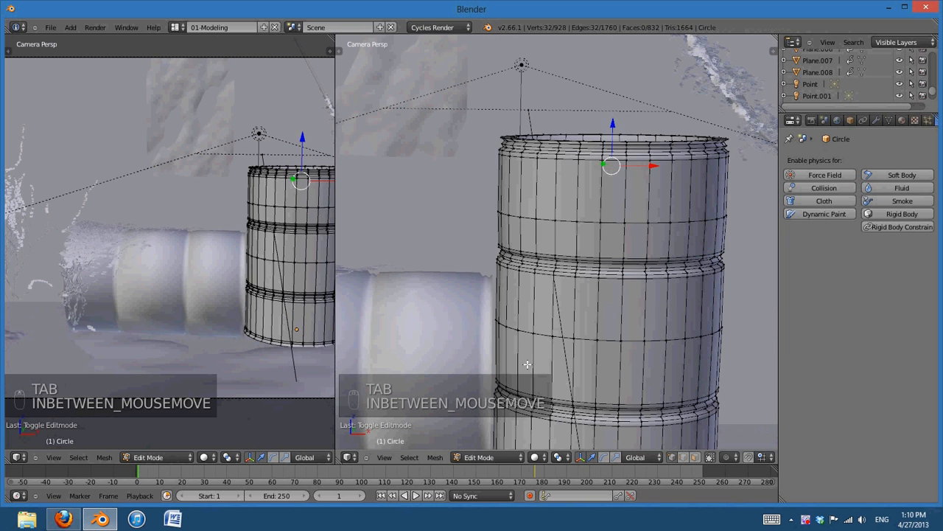
pyautogui.press('Tab')
pyautogui.rightClick(633, 214)
pyautogui.press('Tab')
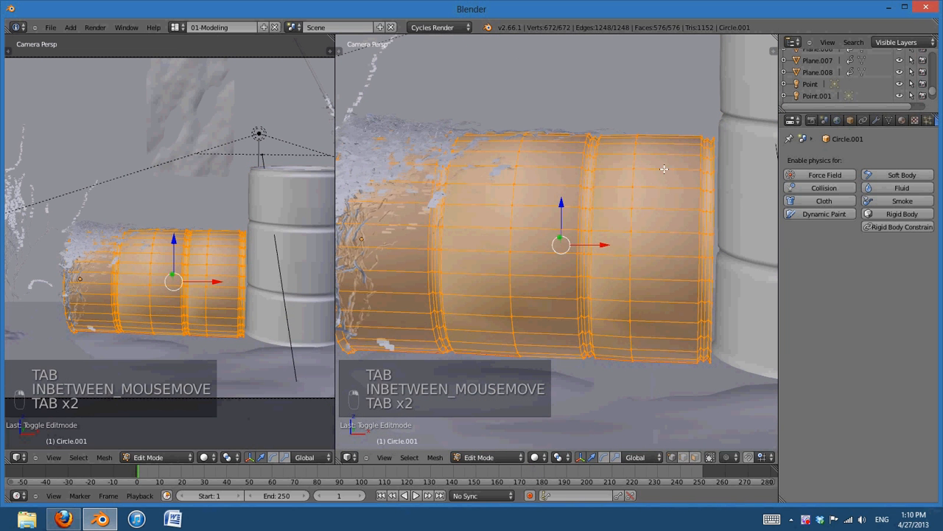
pyautogui.hotkey('ctrl', 'r')
pyautogui.click(672, 146)
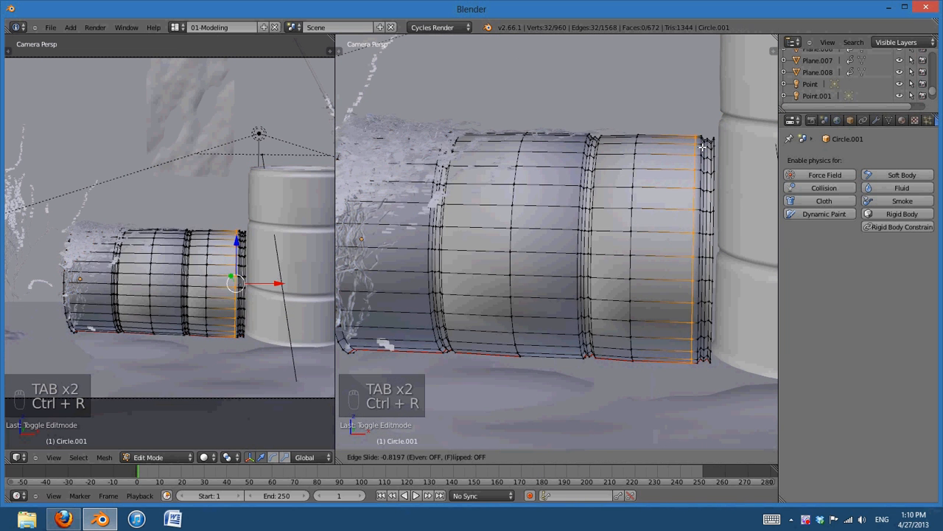
pyautogui.click(702, 146)
pyautogui.hotkey('ctrl', 'r')
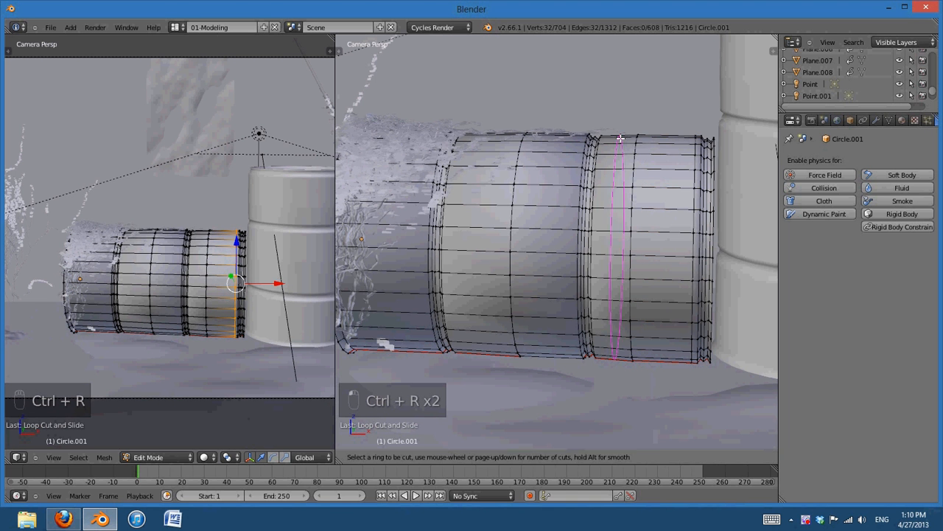
pyautogui.click(602, 139)
pyautogui.click(606, 138)
# Add loop cuts to the lying barrel's middle section, close to the ridge on each side
pyautogui.hotkey('ctrl', 'r')
pyautogui.click(563, 139)
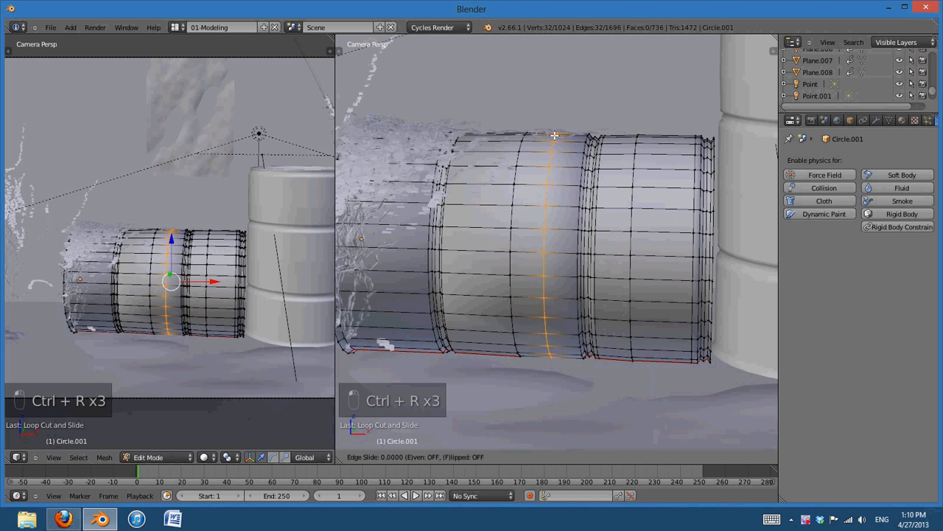
pyautogui.click(574, 140)
pyautogui.hotkey('ctrl', 'r')
pyautogui.click(496, 137)
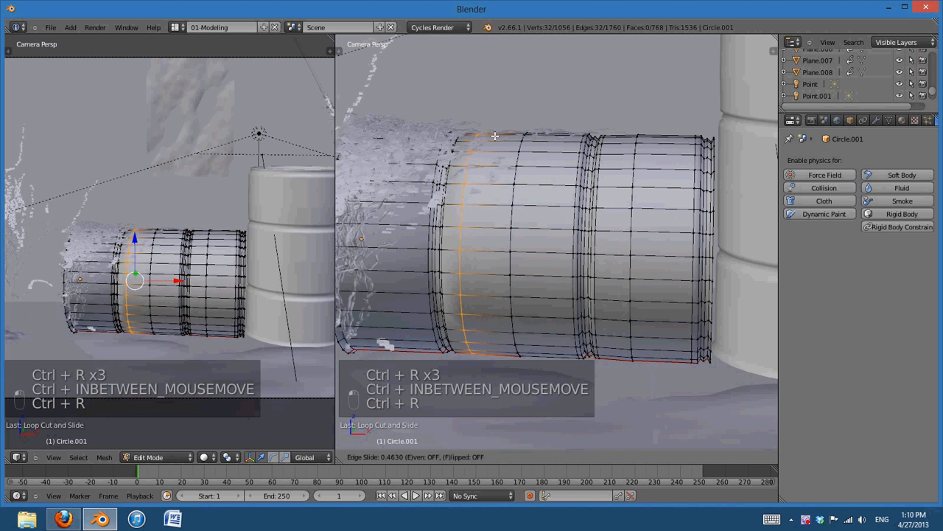
pyautogui.click(482, 139)
# Add loop cuts to the lying barrel's section farthest from the upright barrel, close to its end rim and close to the ridge
pyautogui.keyDown('shift'); pyautogui.moveTo(446, 260); pyautogui.dragTo(671, 264, button='middle'); pyautogui.keyUp('shift')
pyautogui.hotkey('ctrl', 'r')
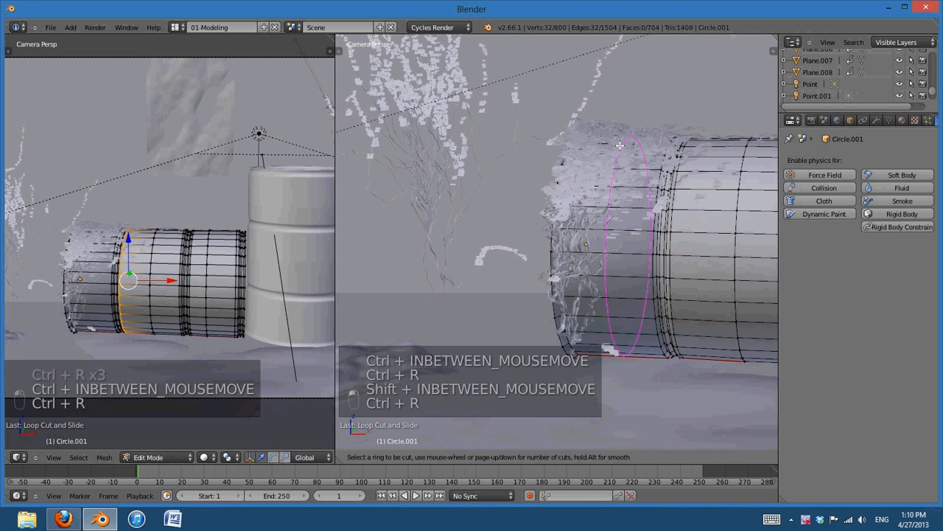
pyautogui.click(620, 146)
pyautogui.click(580, 145)
pyautogui.hotkey('ctrl', 'r')
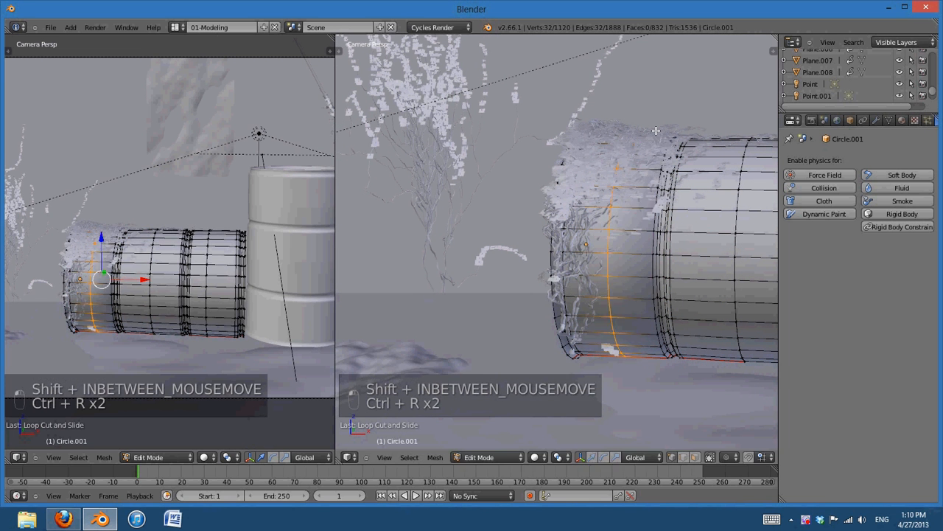
pyautogui.click(641, 144)
pyautogui.click(692, 143)
# Extrude the edge loop at the lying barrel's far end slightly outward, away from the upright barrel
pyautogui.keyDown('alt'); pyautogui.rightClick(552, 309); pyautogui.keyUp('alt')
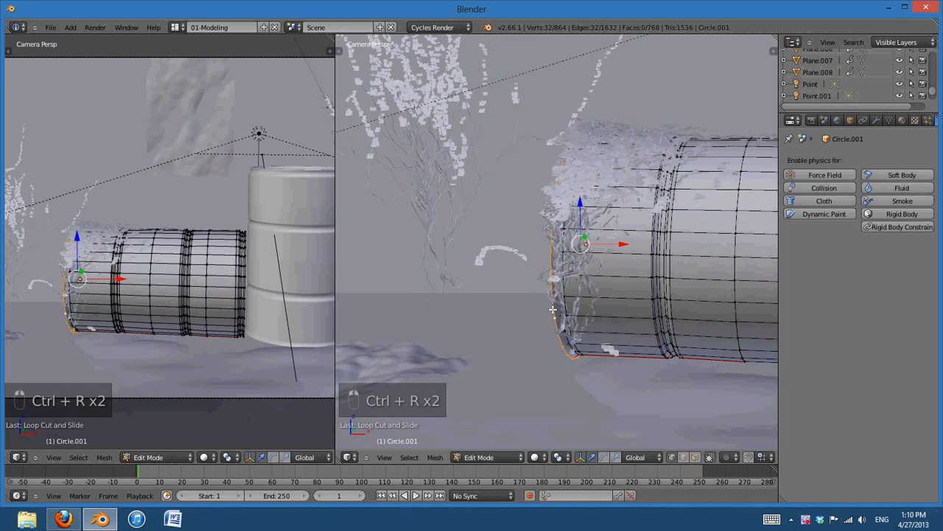
pyautogui.press('e')
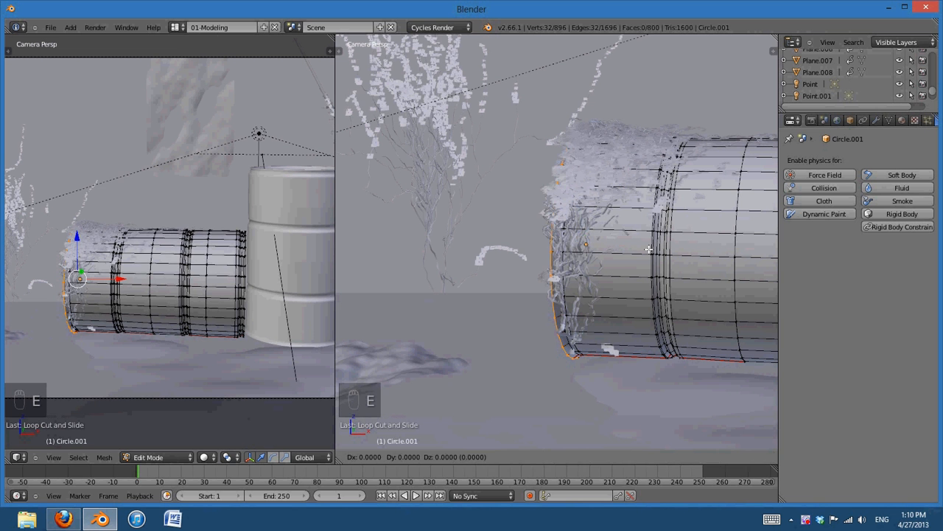
pyautogui.click(641, 249)
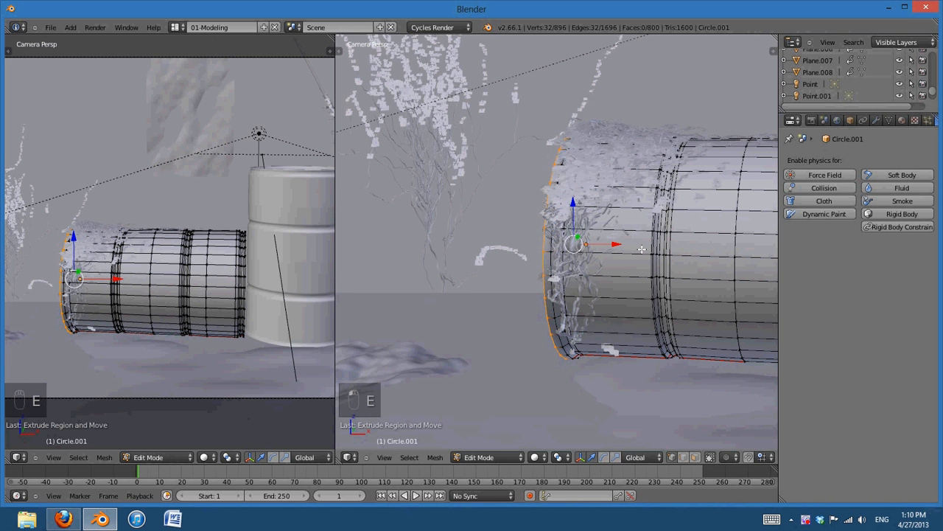
# Extrude the lying barrel's end loop facing the upright barrel slightly outward, and extrude it again scaled inward to form an end face
pyautogui.press('KP_1')
pyautogui.scroll(-4, 590, 276)
pyautogui.keyDown('shift'); pyautogui.moveTo(569, 289); pyautogui.dragTo(700, 216, button='middle'); pyautogui.keyUp('shift')
pyautogui.scroll(8, 646, 263)
pyautogui.scroll(-5, 657, 249)
pyautogui.keyDown('shift'); pyautogui.moveTo(701, 248); pyautogui.dragTo(507, 240, button='middle'); pyautogui.keyUp('shift')
pyautogui.scroll(4, 507, 240)
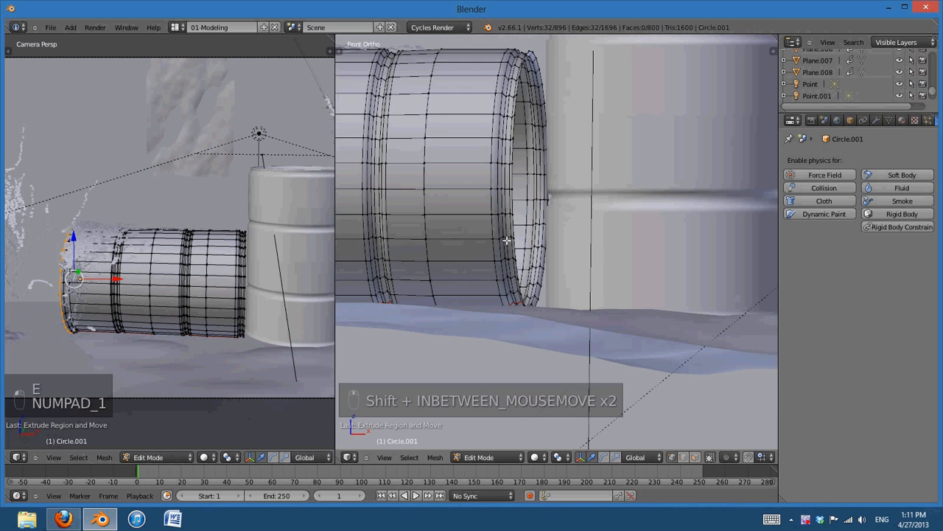
pyautogui.keyDown('alt'); pyautogui.rightClick(551, 191); pyautogui.keyUp('alt')
pyautogui.press('e')
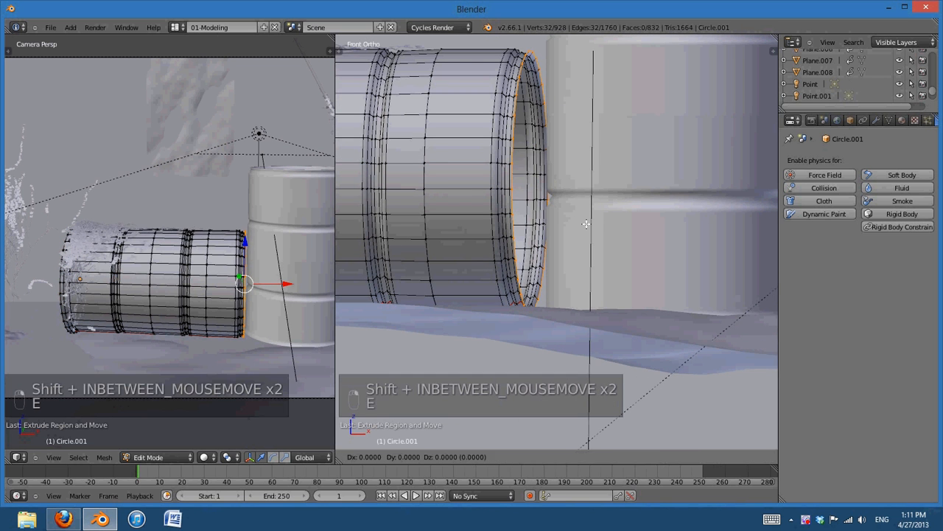
pyautogui.click(653, 229)
pyautogui.press('e')
pyautogui.rightClick(654, 229)
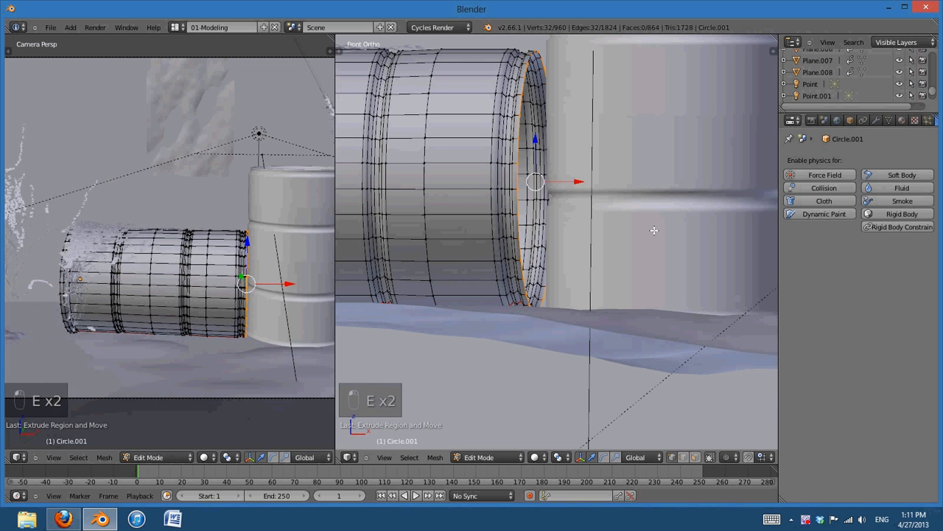
pyautogui.press('s')
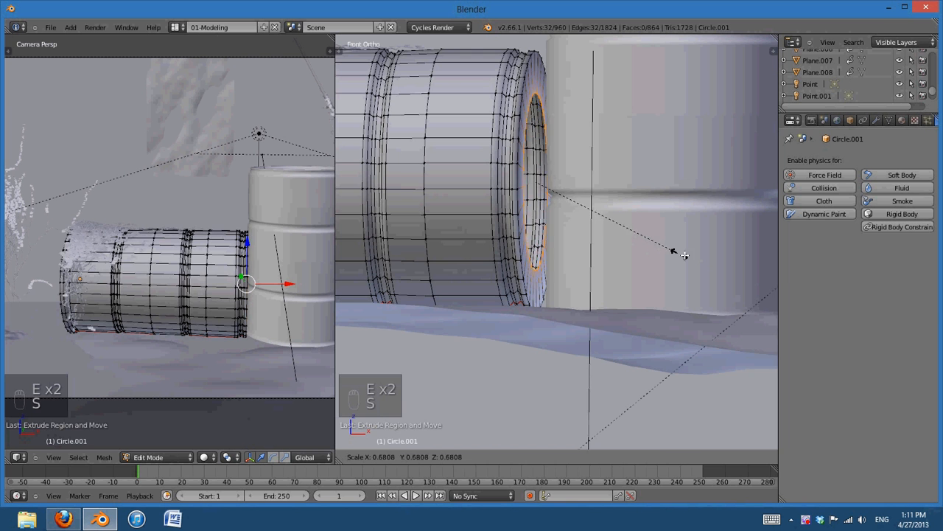
pyautogui.click(714, 269)
pyautogui.press('Tab')
# Examine the shading of both barrels from the front and through the camera
pyautogui.scroll(-4, 676, 304)
pyautogui.scroll(-2, 514, 282)
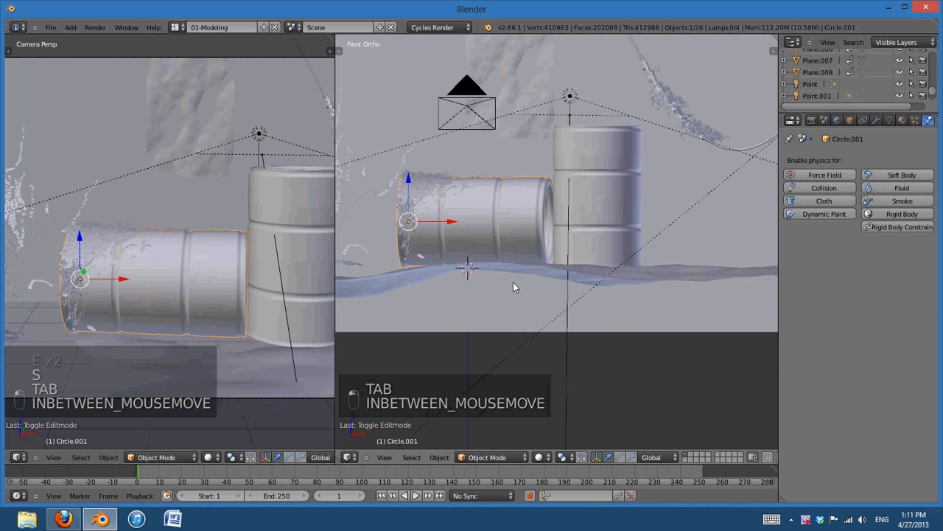
pyautogui.moveTo(514, 283); pyautogui.dragTo(588, 296, button='middle')
pyautogui.press('KP_0')
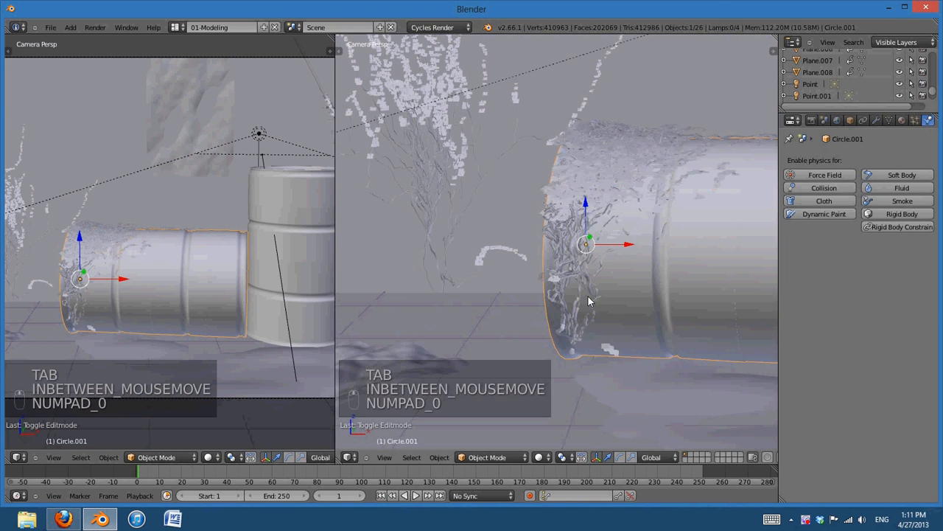
pyautogui.scroll(1, 594, 286)
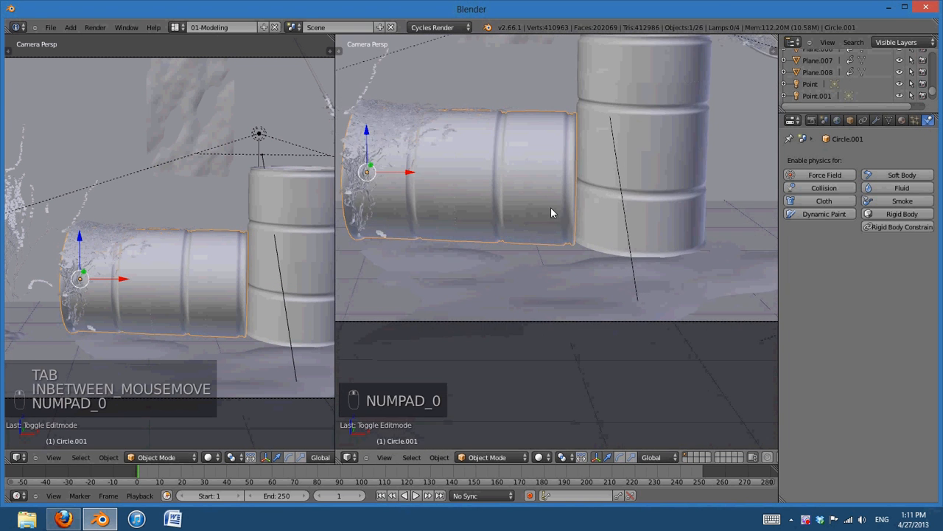
pyautogui.keyDown('shift'); pyautogui.moveTo(555, 212); pyautogui.dragTo(540, 290, button='middle'); pyautogui.keyUp('shift')
pyautogui.scroll(1, 550, 309)
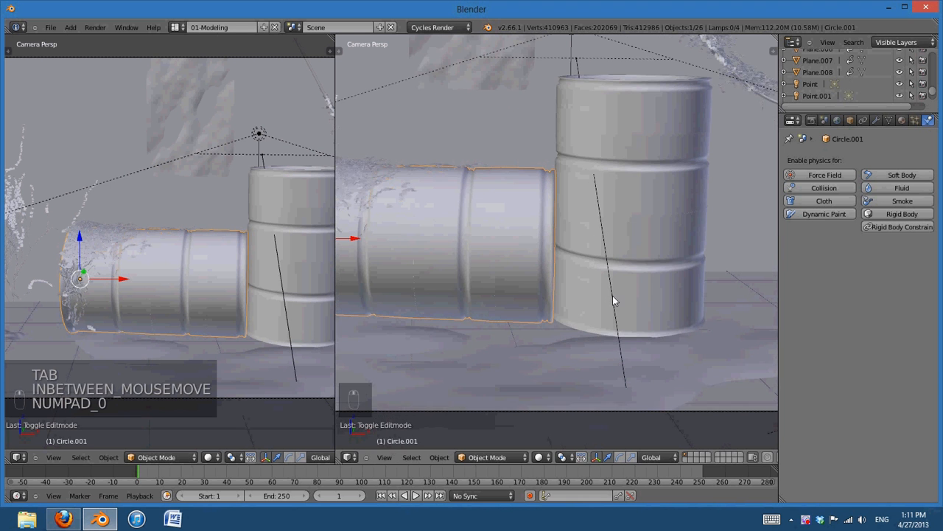
pyautogui.scroll(1, 613, 296)
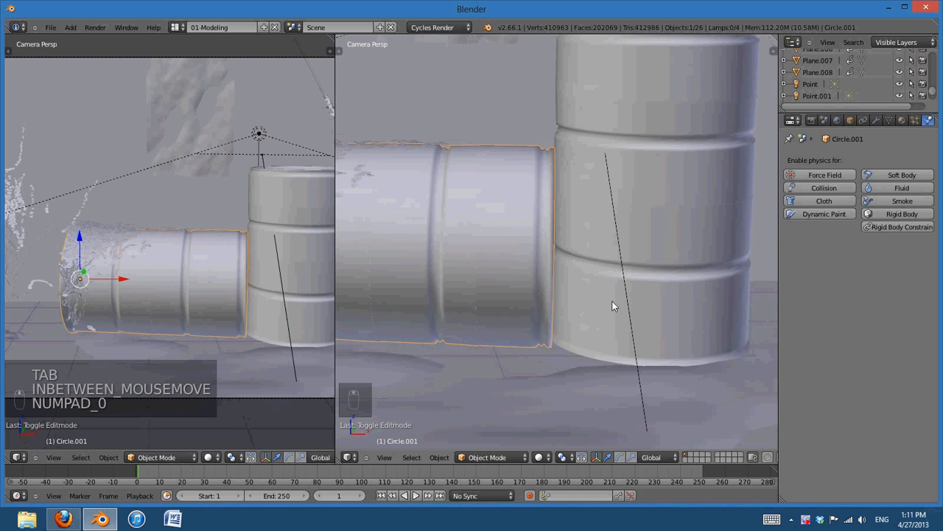
pyautogui.scroll(-2, 609, 301)
pyautogui.keyDown('shift'); pyautogui.moveTo(606, 299); pyautogui.dragTo(605, 323, button='middle'); pyautogui.keyUp('shift')
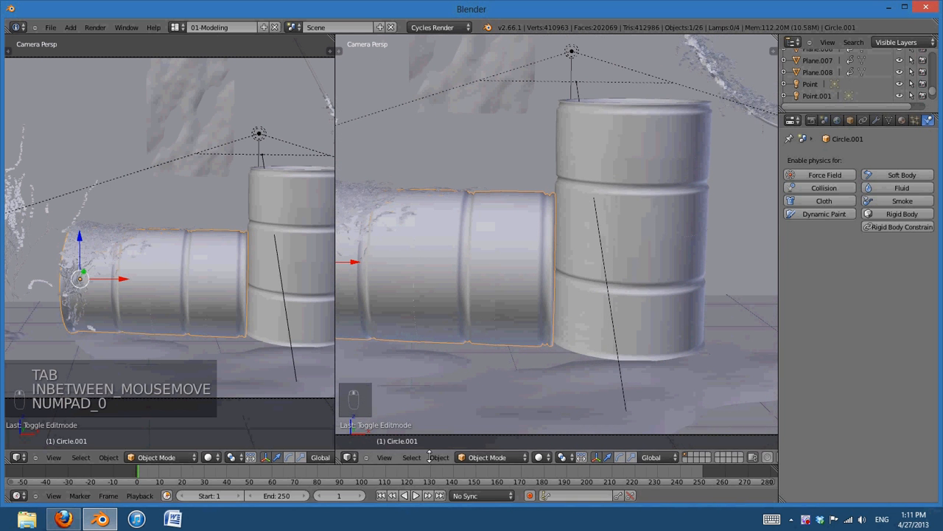
# Preview the camera viewport in Rendered shading, limiting the render border to part of the upright barrel and then to the lying barrel
pyautogui.click(208, 457)
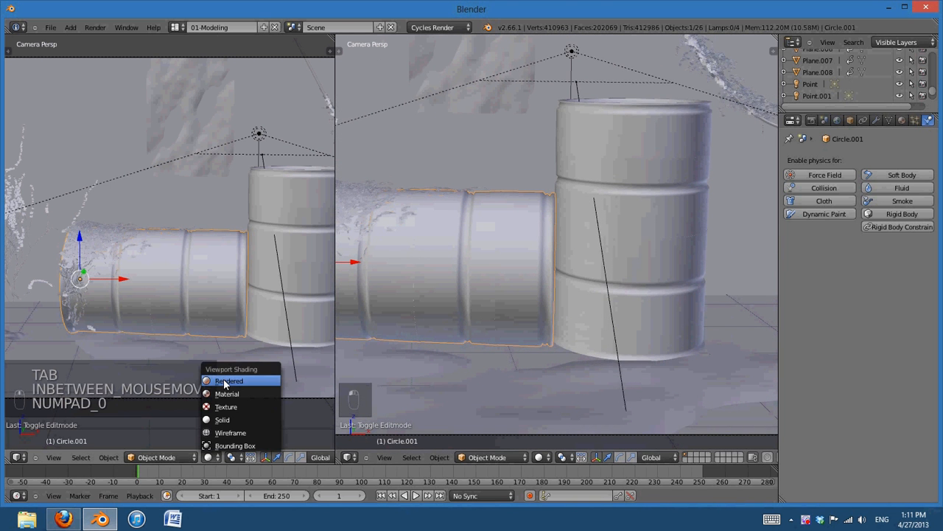
pyautogui.click(225, 380)
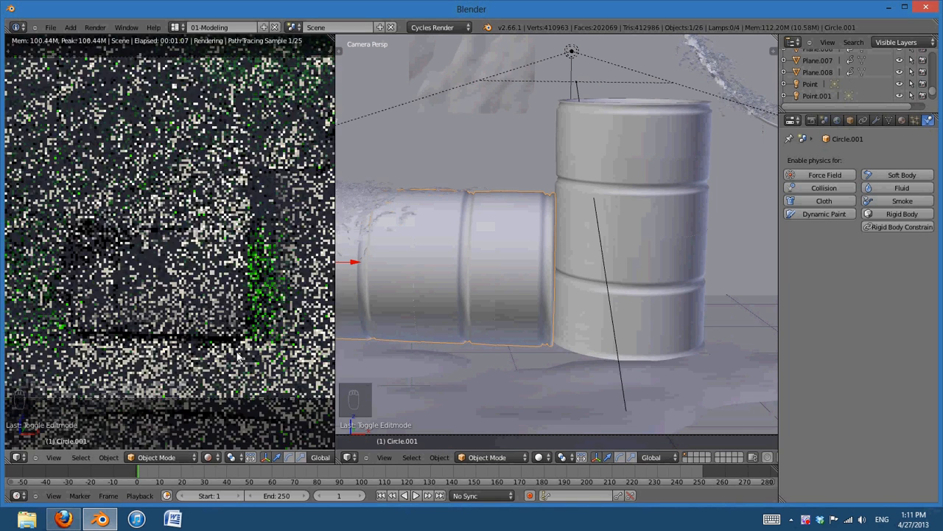
pyautogui.hotkey('shift', 'b')
pyautogui.moveTo(230, 143); pyautogui.dragTo(304, 362)
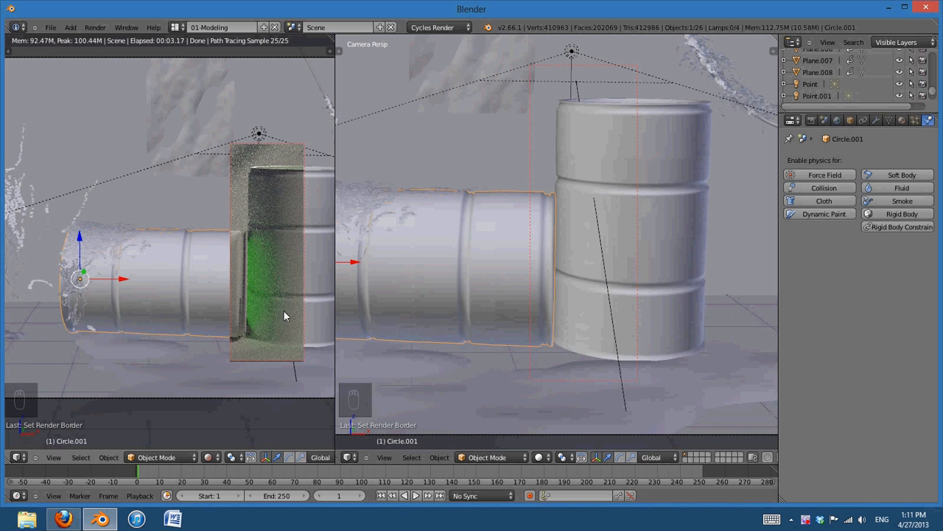
pyautogui.hotkey('shift', 'b')
pyautogui.moveTo(26, 211); pyautogui.dragTo(271, 361)
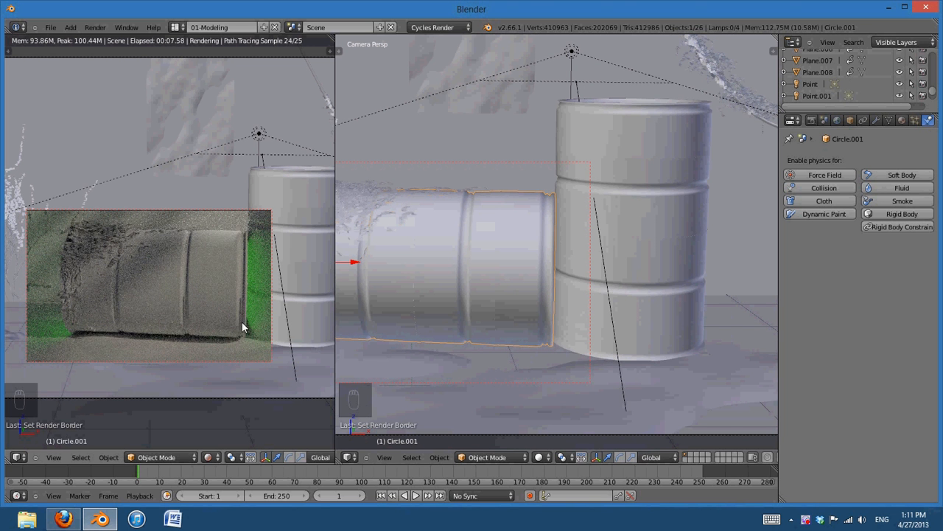
# Return the camera viewport to Solid shading and open the lying barrel's mesh in Edit Mode
pyautogui.scroll(2, 249, 321)
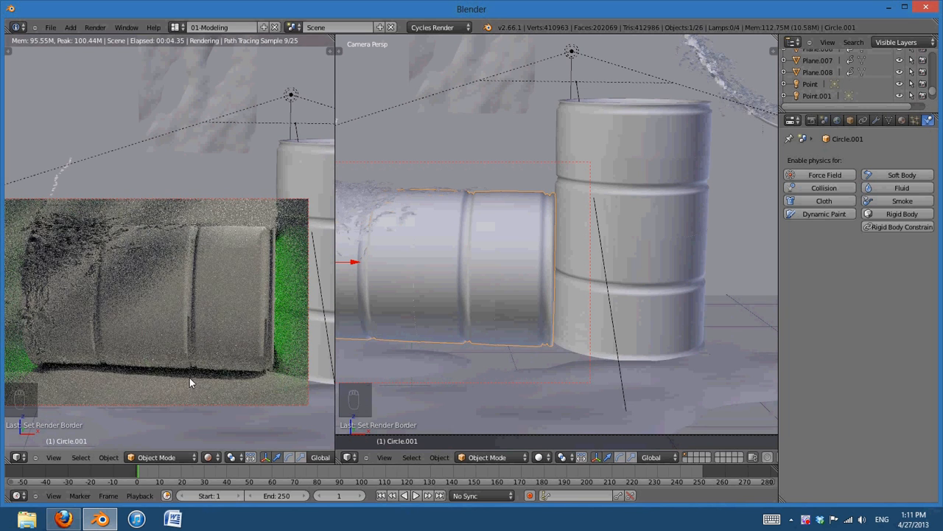
pyautogui.press('Tab')
pyautogui.click(212, 456)
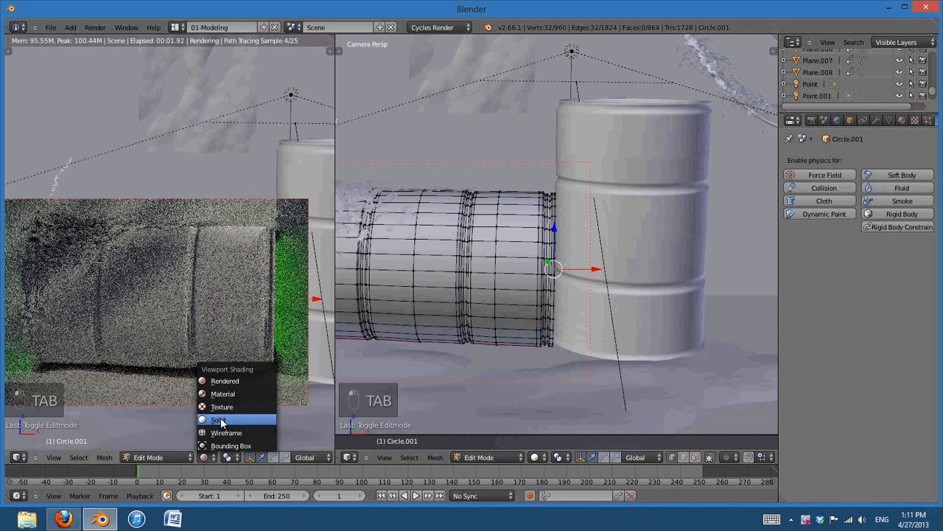
pyautogui.click(224, 428)
pyautogui.scroll(3, 619, 327)
pyautogui.scroll(5, 618, 327)
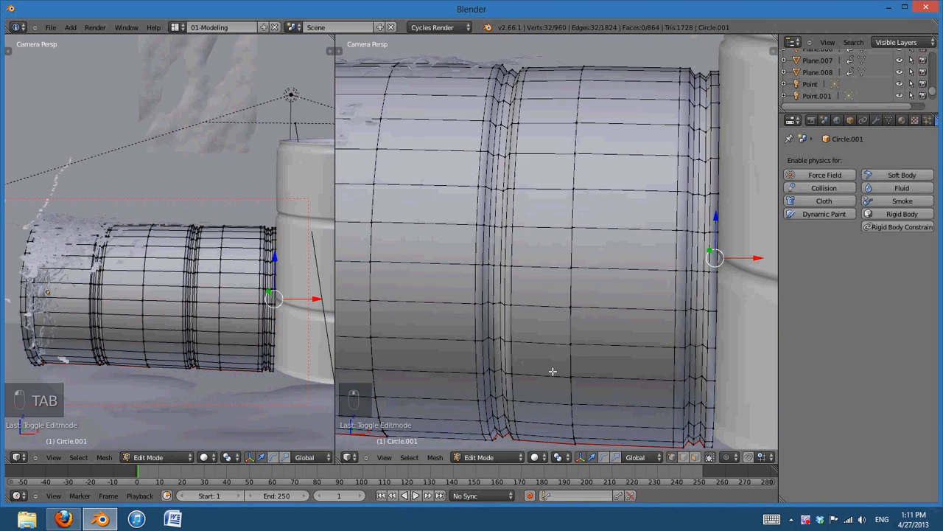
pyautogui.keyDown('alt'); pyautogui.rightClick(541, 230); pyautogui.keyUp('alt')
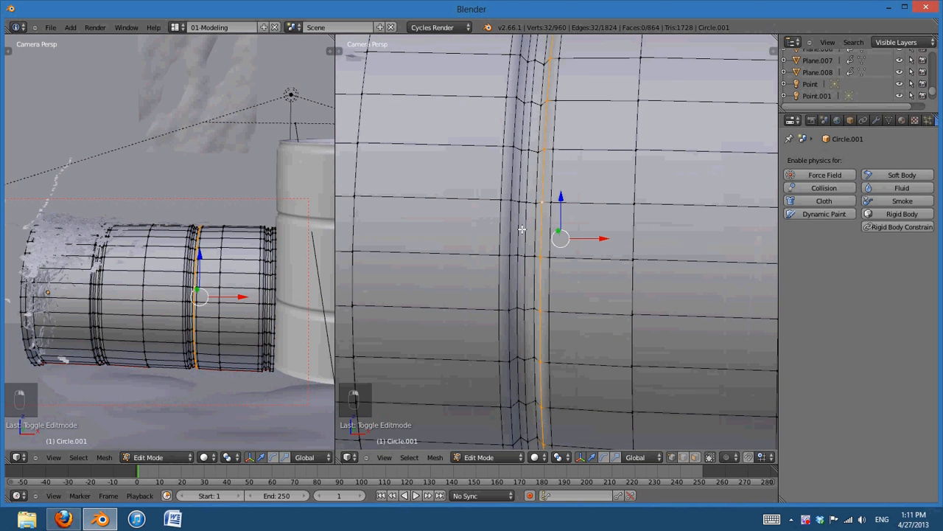
pyautogui.keyDown('alt'); pyautogui.keyDown('shift'); pyautogui.rightClick(509, 230); pyautogui.keyUp('shift'); pyautogui.keyUp('alt')
pyautogui.scroll(-1, 578, 284)
pyautogui.press('s')
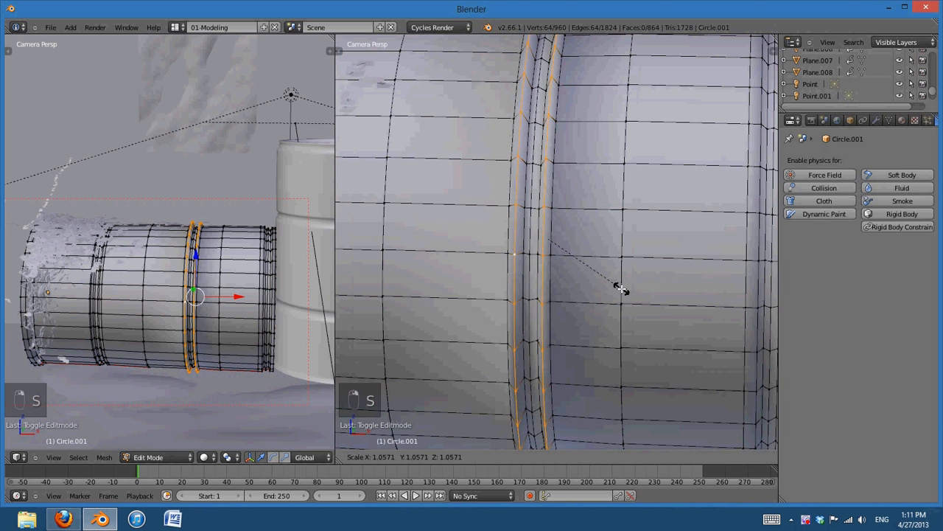
pyautogui.rightClick(620, 289)
pyautogui.press('a')
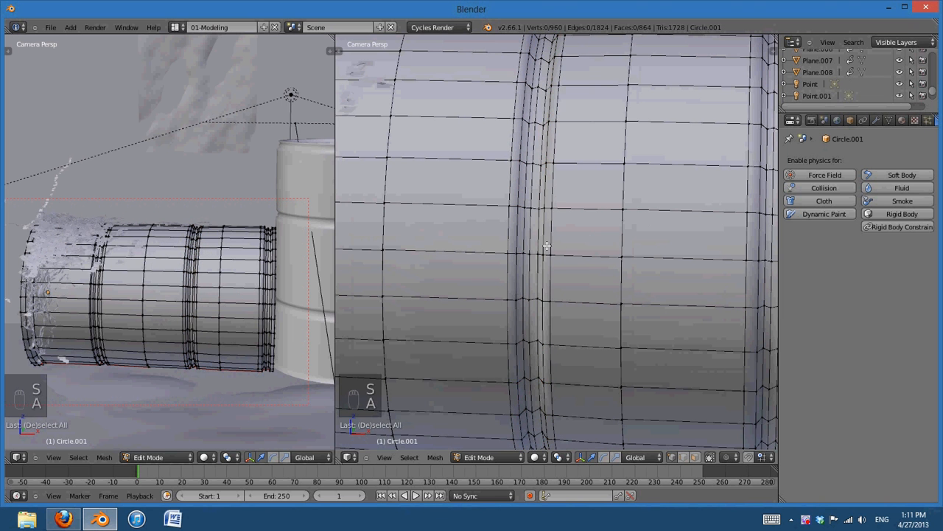
# Edge-slide the outer loops on both sides of the lying barrel's rib nearest the upright barrel slightly away from the rib
pyautogui.keyDown('alt'); pyautogui.rightClick(544, 240); pyautogui.keyUp('alt')
pyautogui.press('g')
pyautogui.press('g')
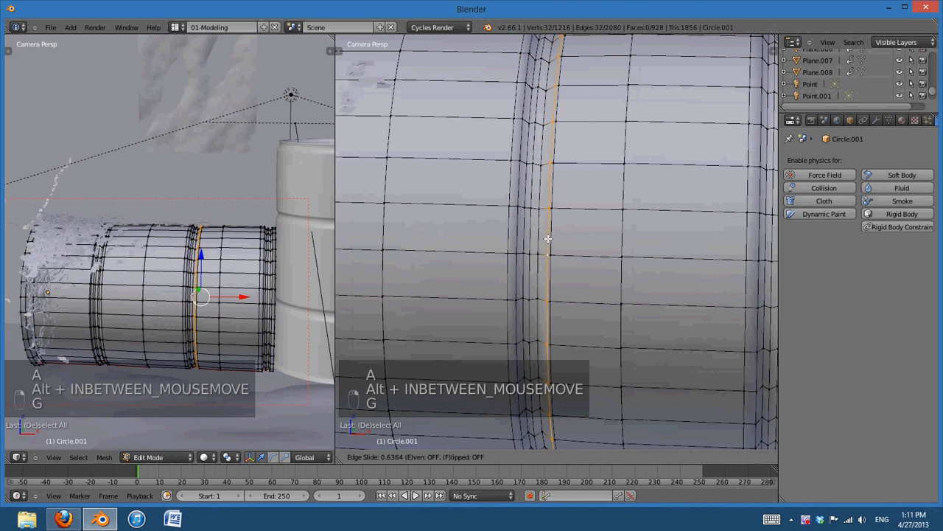
pyautogui.click(545, 239)
pyautogui.keyDown('alt'); pyautogui.rightClick(516, 228); pyautogui.keyUp('alt')
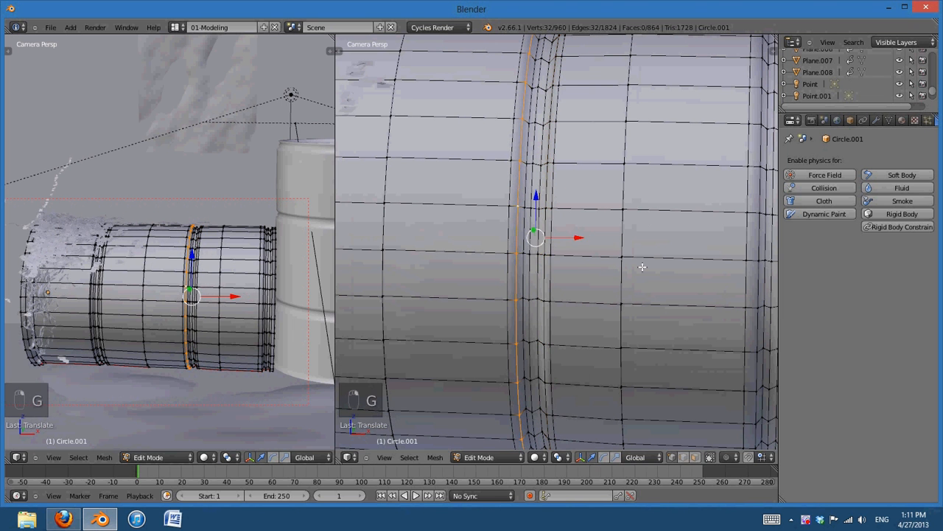
pyautogui.press('g')
pyautogui.press('g')
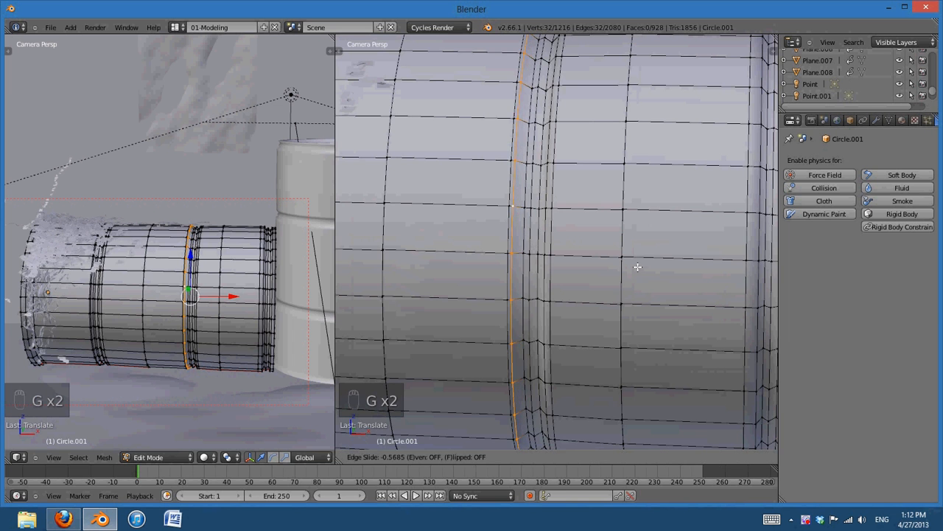
pyautogui.click(638, 267)
# Leave Edit Mode and preview the lying barrel in Rendered shading in the bordered camera viewport
pyautogui.press('Tab')
pyautogui.click(214, 457)
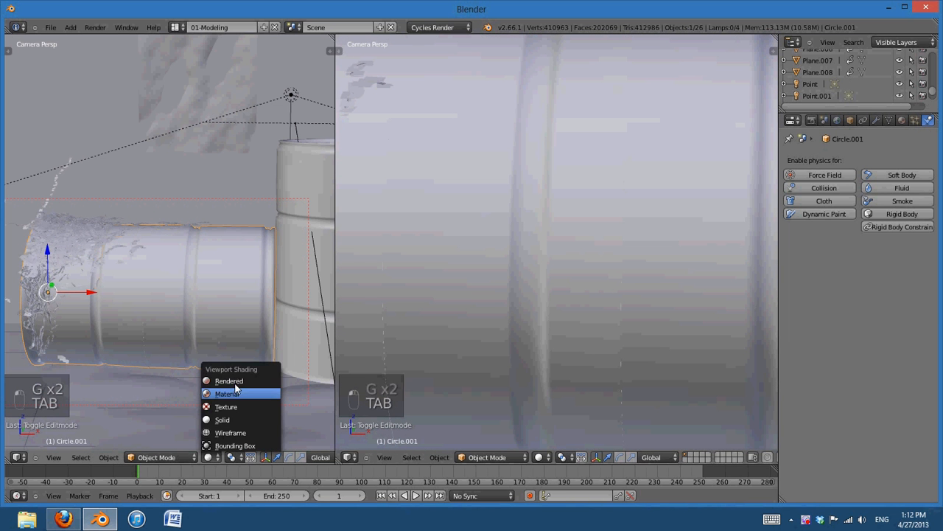
pyautogui.click(235, 380)
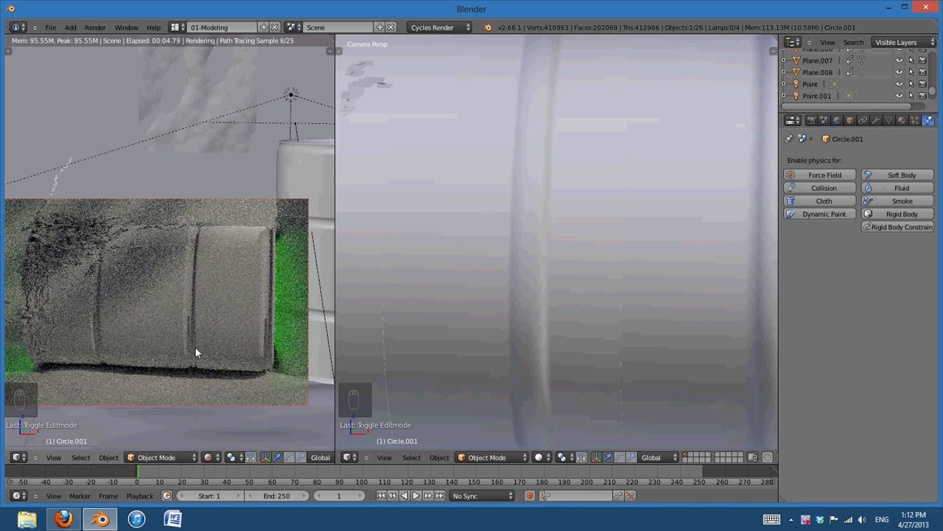
# Select the lying barrel's whole mesh in Edit Mode, recalculate its normals and return to Object Mode
pyautogui.press('Tab')
pyautogui.press('a')
pyautogui.press('a')
pyautogui.press('a')
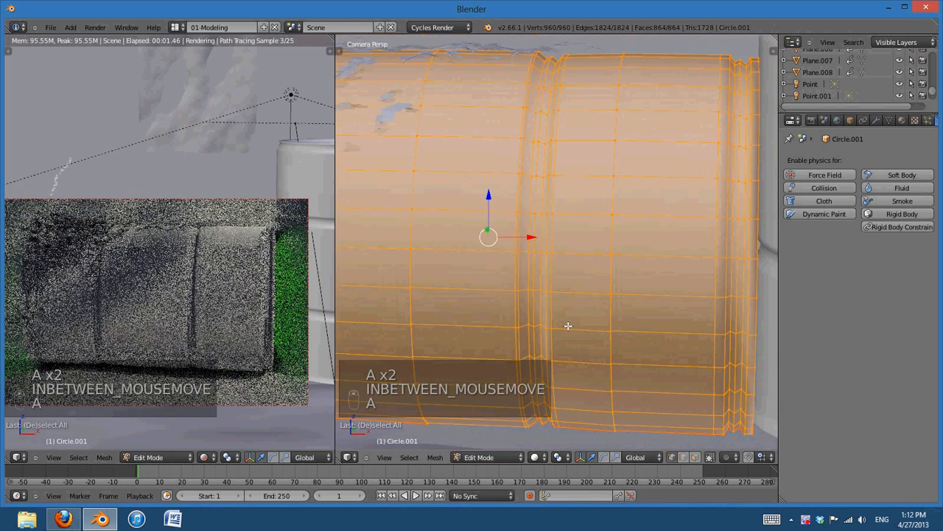
pyautogui.press('w')
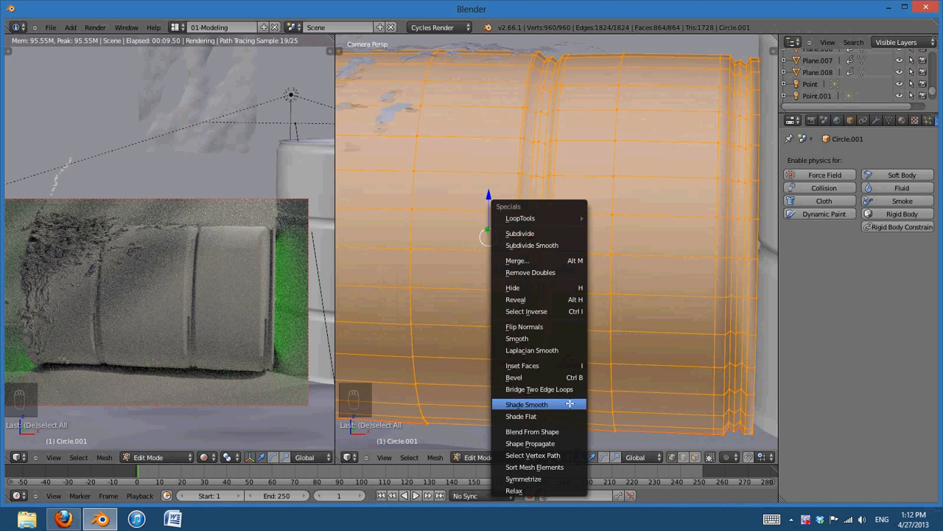
pyautogui.press('t')
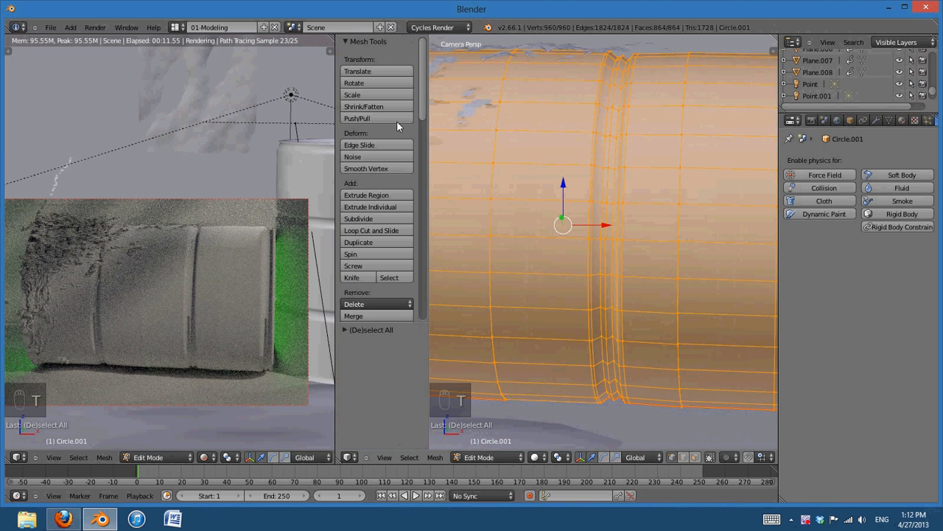
pyautogui.scroll(-2, 392, 240)
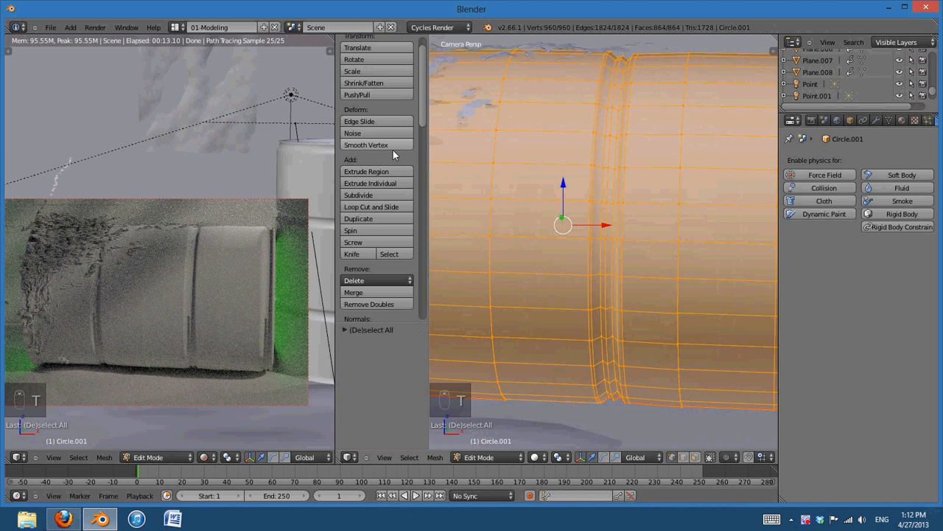
pyautogui.scroll(-8, 399, 144)
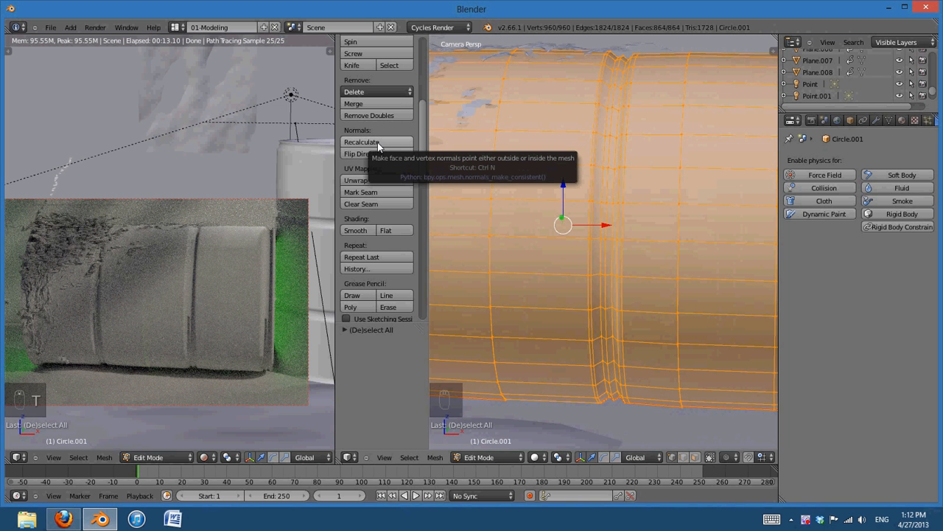
pyautogui.click(378, 142)
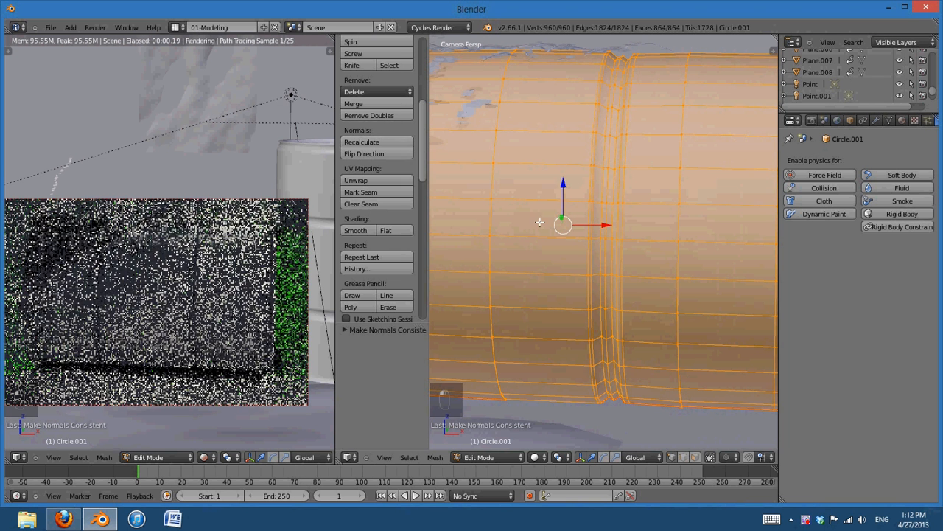
pyautogui.press('t')
pyautogui.press('Tab')
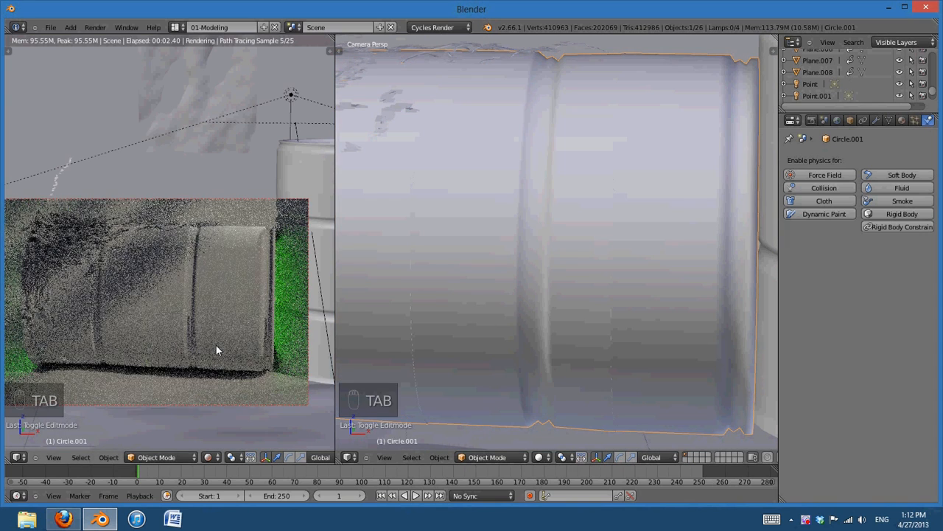
# Inspect the lying barrel's rendered ribs, and move the render border to the upright barrel to check its shading
pyautogui.scroll(1, 248, 362)
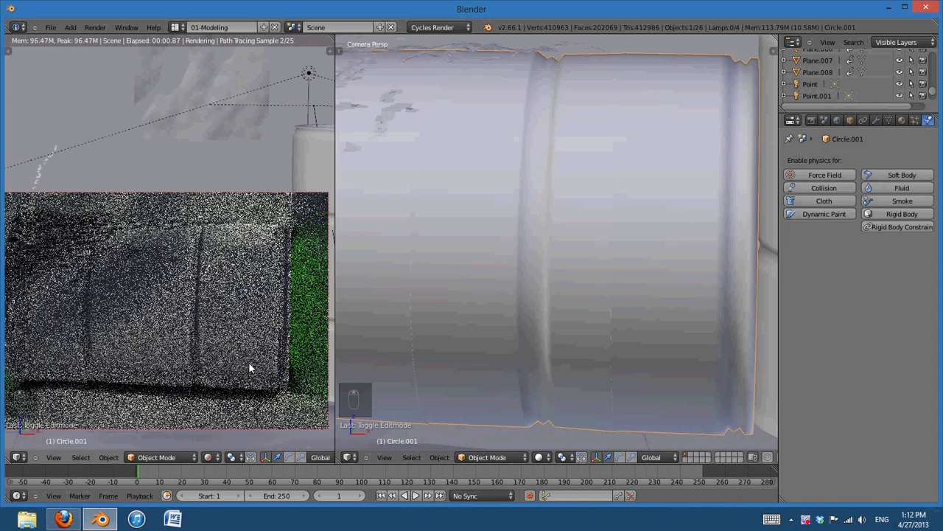
pyautogui.scroll(-2, 593, 333)
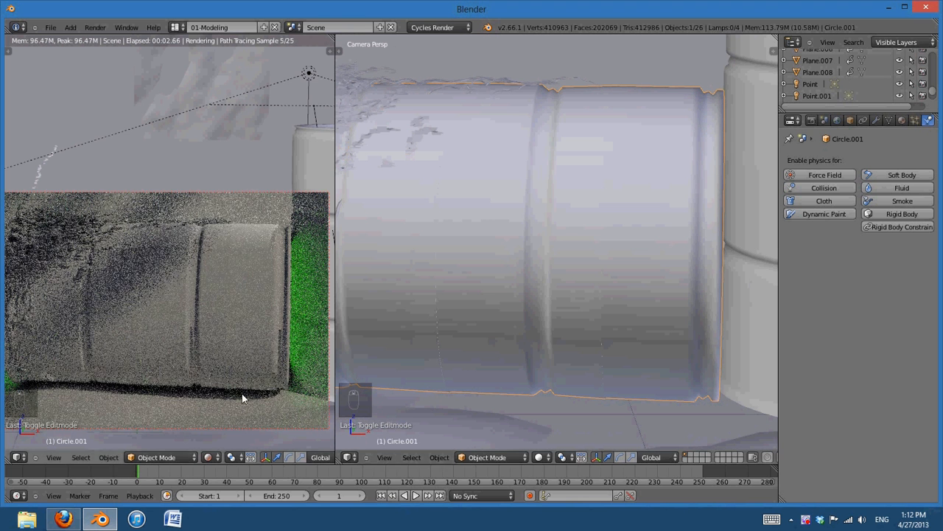
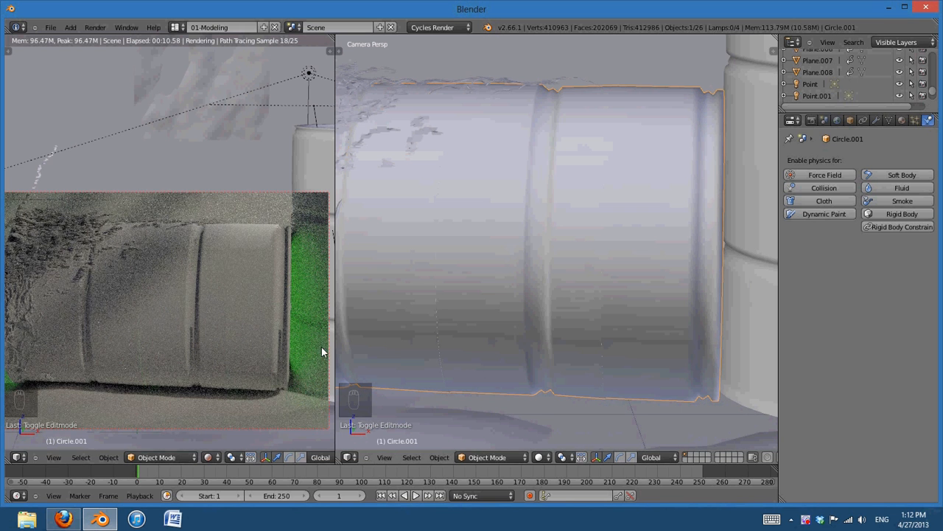
pyautogui.scroll(-2, 317, 345)
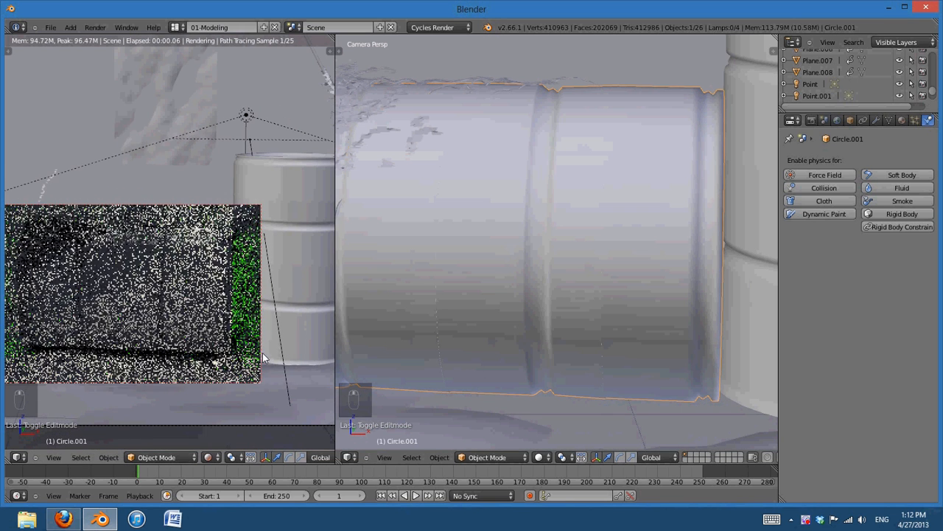
pyautogui.hotkey('shift', 'b')
pyautogui.hotkey('shift', 'b')
pyautogui.moveTo(209, 117); pyautogui.dragTo(336, 424)
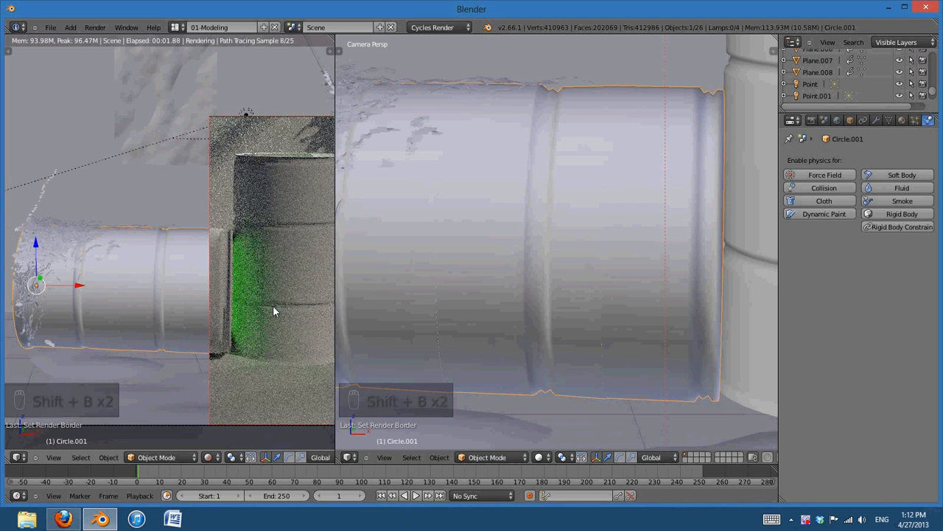
pyautogui.keyDown('shift'); pyautogui.moveTo(273, 309); pyautogui.dragTo(257, 358, button='middle'); pyautogui.keyUp('shift')
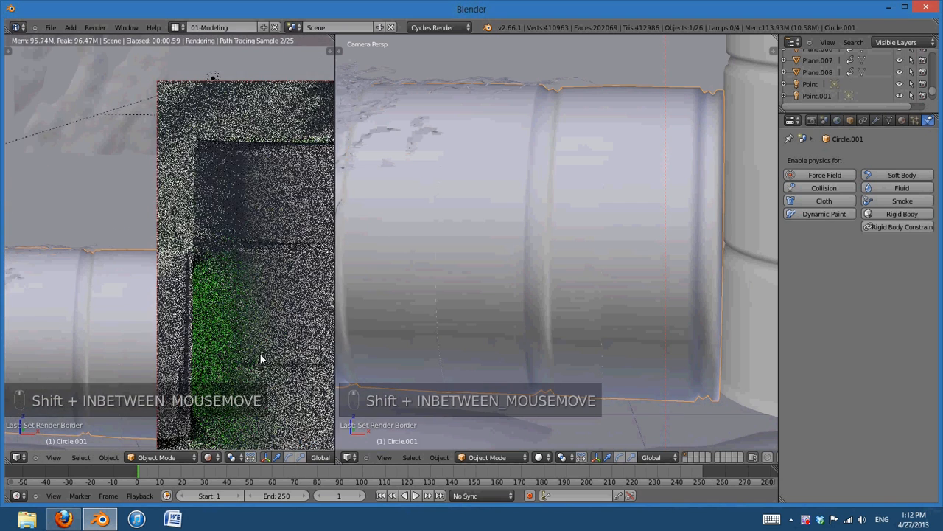
pyautogui.press('Tab')
pyautogui.press('Tab')
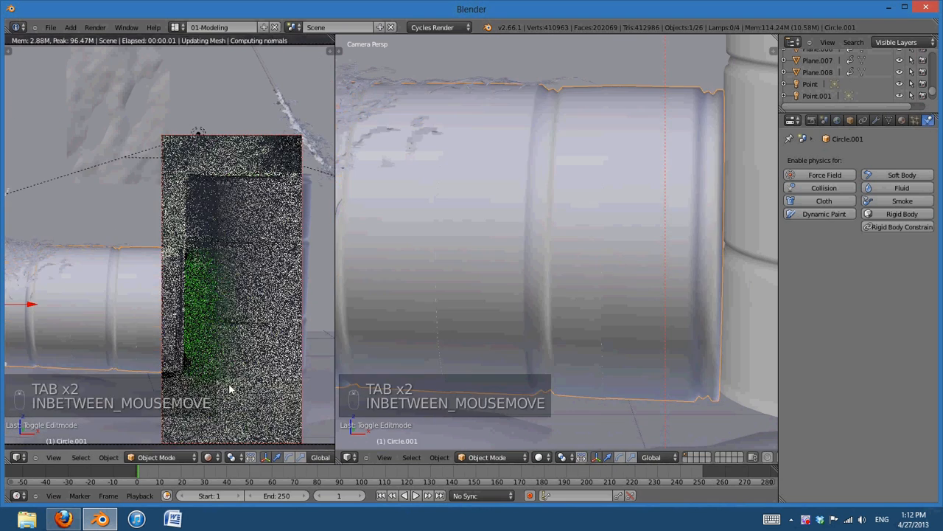
# Switch the camera viewport back to Solid shading and add a Subdivision Surface modifier to the lying barrel
pyautogui.click(212, 458)
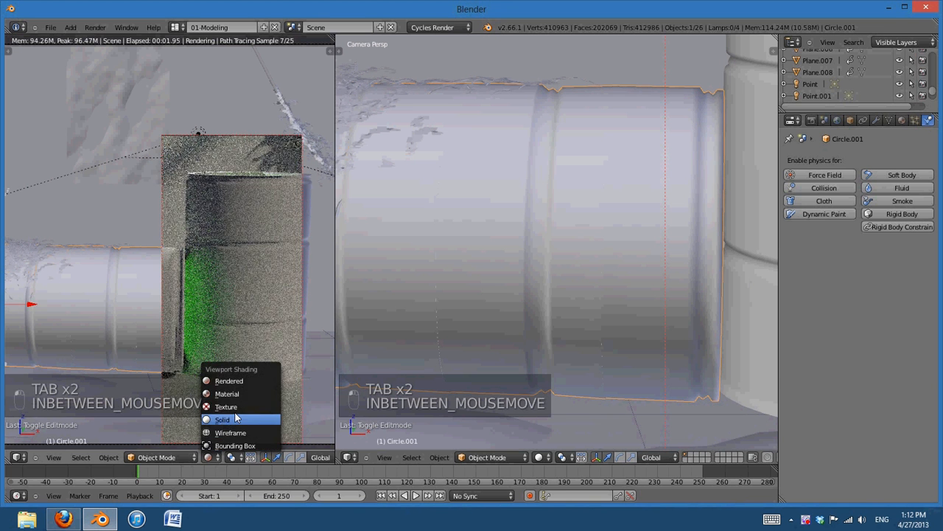
pyautogui.click(221, 421)
pyautogui.click(879, 121)
pyautogui.click(808, 161)
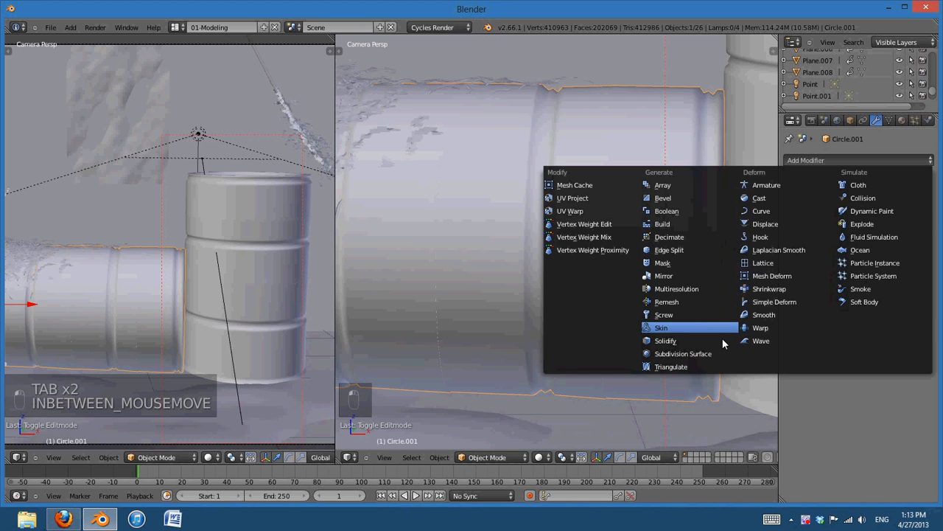
pyautogui.click(707, 355)
pyautogui.scroll(-4, 616, 309)
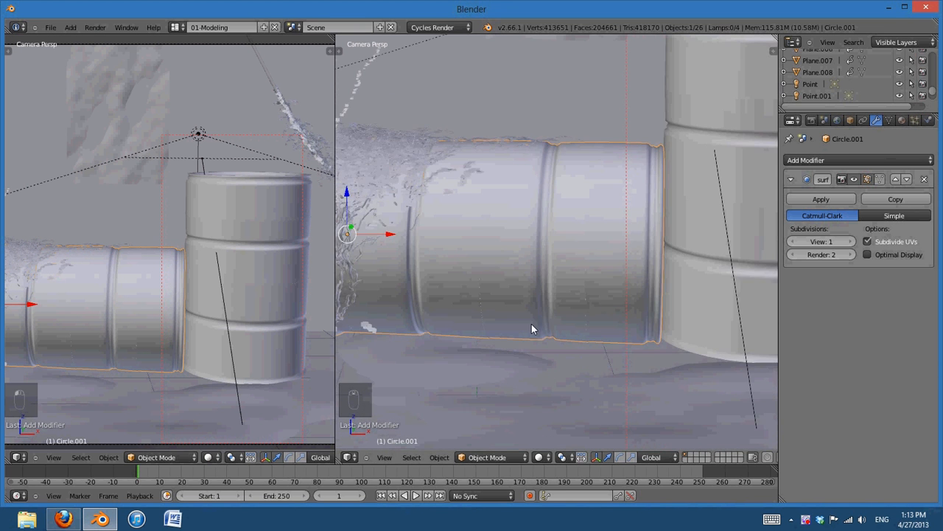
pyautogui.moveTo(532, 323)
pyautogui.keyDown('shift'); pyautogui.mouseDown(button='middle')
pyautogui.moveTo(785, 317)
pyautogui.moveTo(515, 319)
pyautogui.mouseUp(button='middle'); pyautogui.keyUp('shift')
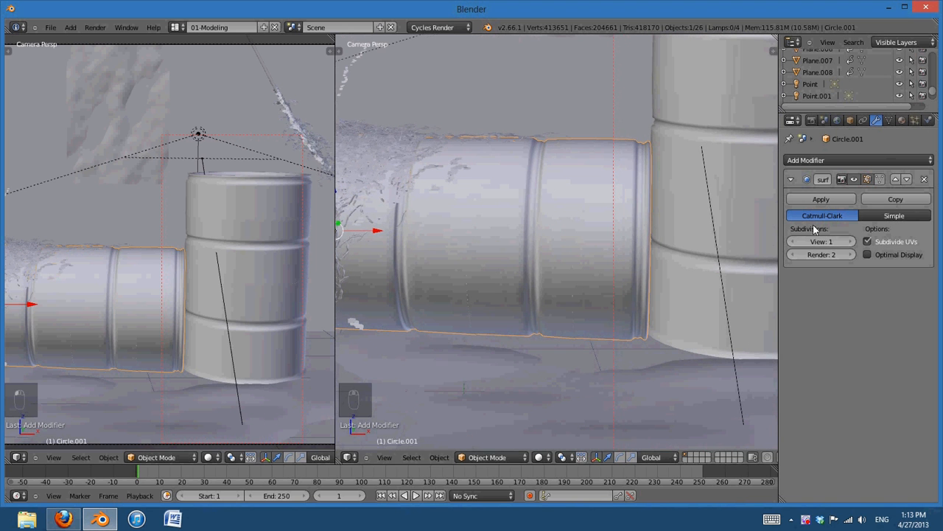
# Set the lying barrel's Subdivision Surface modifier to 0 view and 1 render subdivisions
pyautogui.click(796, 243)
pyautogui.click(845, 243)
pyautogui.click(794, 254)
pyautogui.keyDown('shift'); pyautogui.moveTo(651, 259); pyautogui.dragTo(587, 295, button='middle'); pyautogui.keyUp('shift')
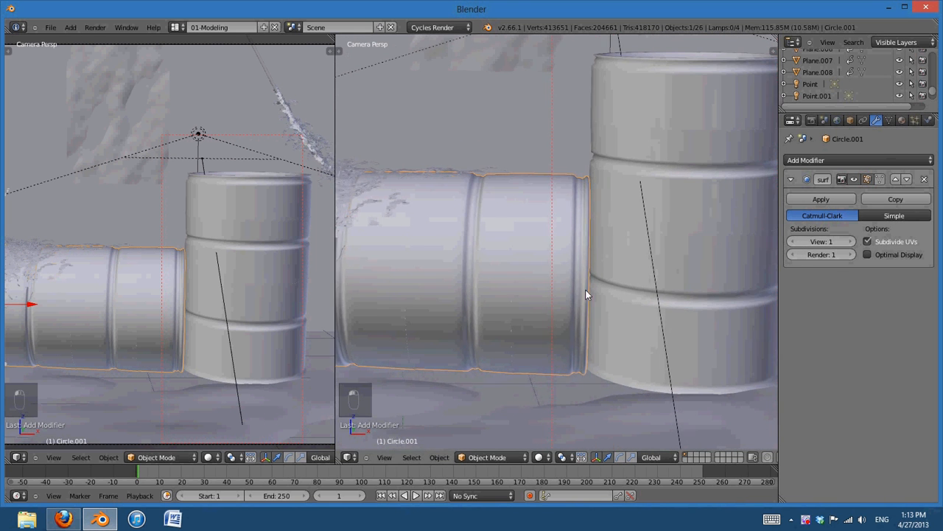
pyautogui.click(804, 243)
# Add a Subdivision Surface modifier to the upright barrel with 0 view and 1 render subdivisions
pyautogui.rightClick(726, 236)
pyautogui.click(889, 159)
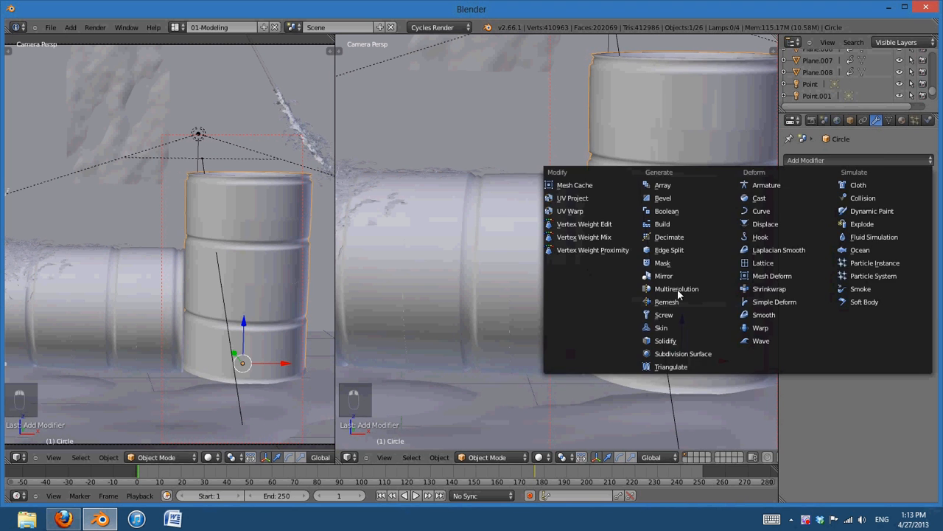
pyautogui.click(715, 354)
pyautogui.click(796, 241)
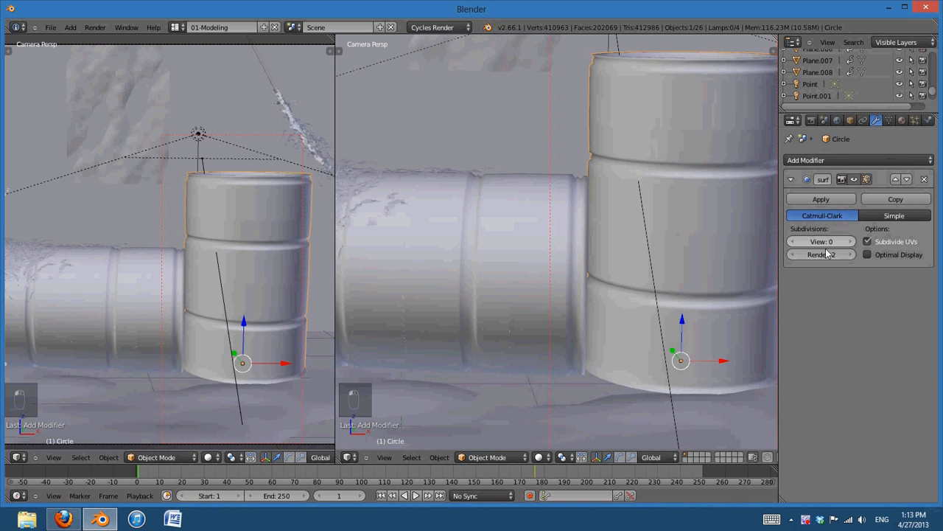
pyautogui.click(796, 256)
# Clear the render border by redrawing it in the empty area outside the camera frame
pyautogui.scroll(-3, 625, 312)
pyautogui.keyDown('shift'); pyautogui.moveTo(712, 306); pyautogui.dragTo(686, 326, button='middle'); pyautogui.keyUp('shift')
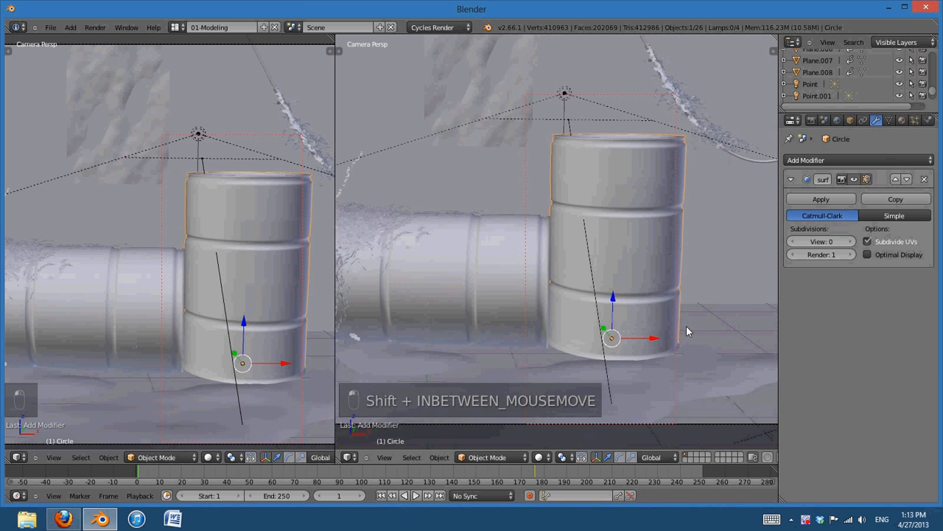
pyautogui.scroll(-2, 686, 326)
pyautogui.hotkey('shift', 'b')
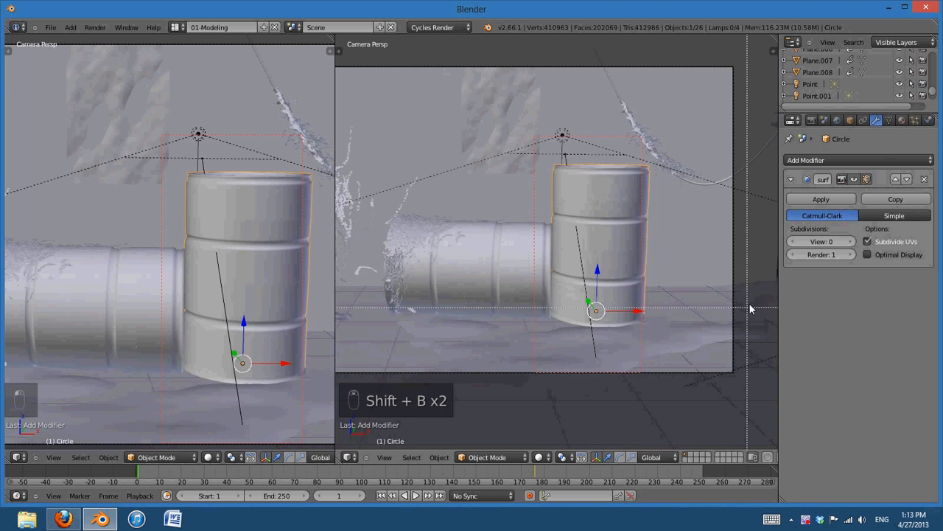
pyautogui.moveTo(756, 258); pyautogui.dragTo(762, 303)
pyautogui.keyDown('shift'); pyautogui.moveTo(678, 290); pyautogui.dragTo(738, 299, button='middle'); pyautogui.keyUp('shift')
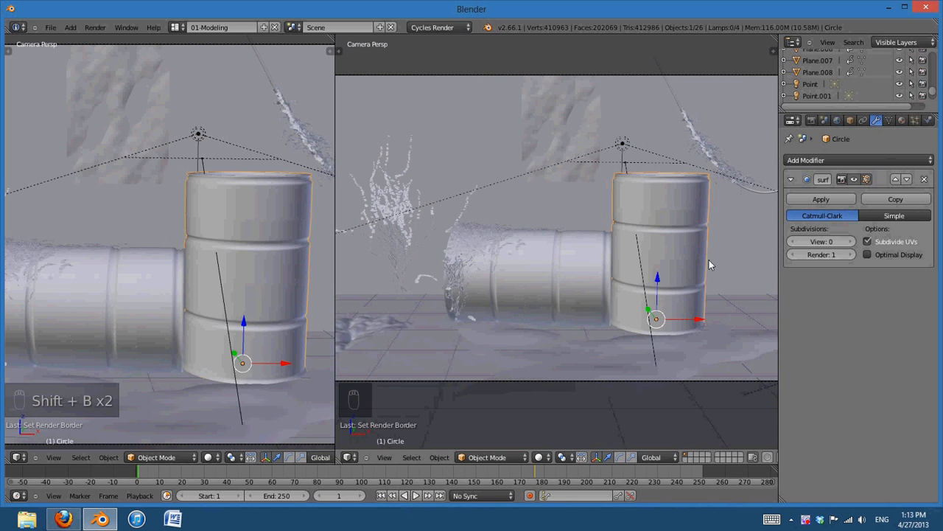
# Preview the barrels through the camera in Rendered shading, and return the smaller viewport to Solid shading
pyautogui.scroll(-1, 723, 272)
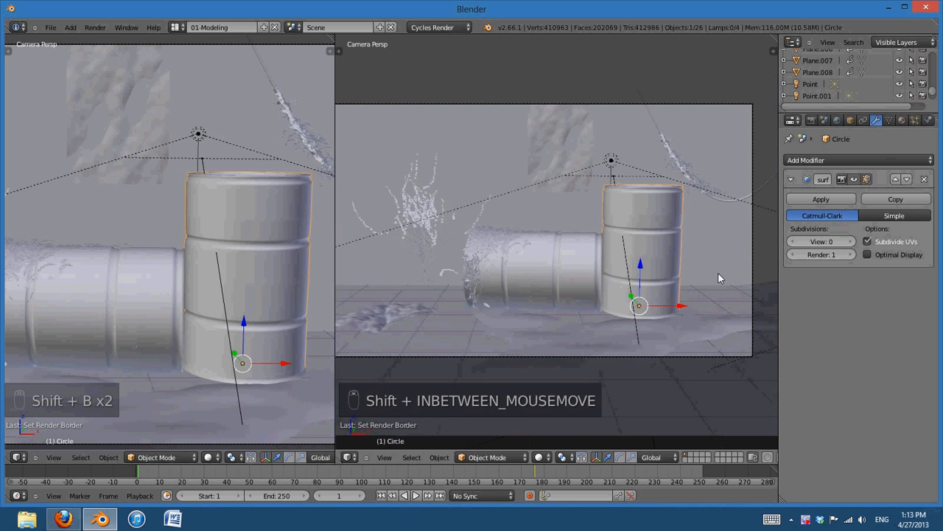
pyautogui.keyDown('shift'); pyautogui.moveTo(685, 280); pyautogui.dragTo(721, 274, button='middle'); pyautogui.keyUp('shift')
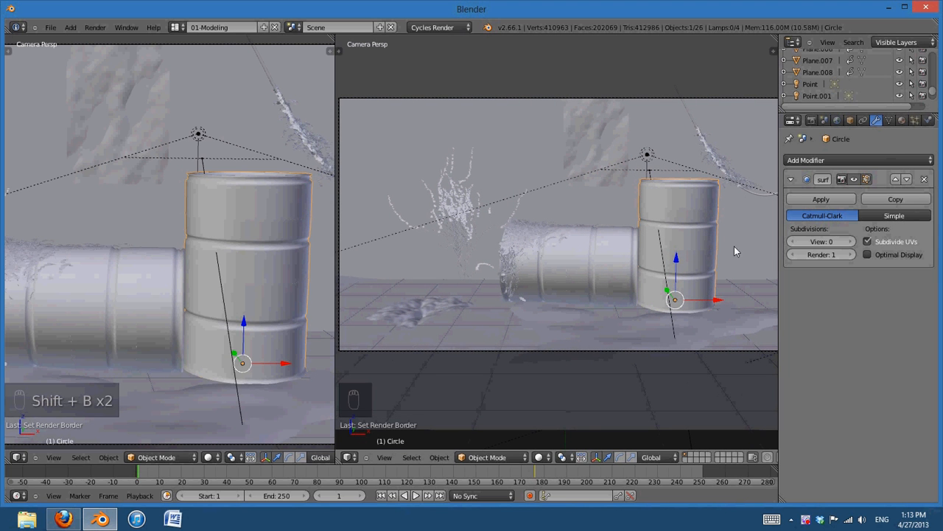
pyautogui.keyDown('shift'); pyautogui.moveTo(681, 313); pyautogui.dragTo(660, 312, button='middle'); pyautogui.keyUp('shift')
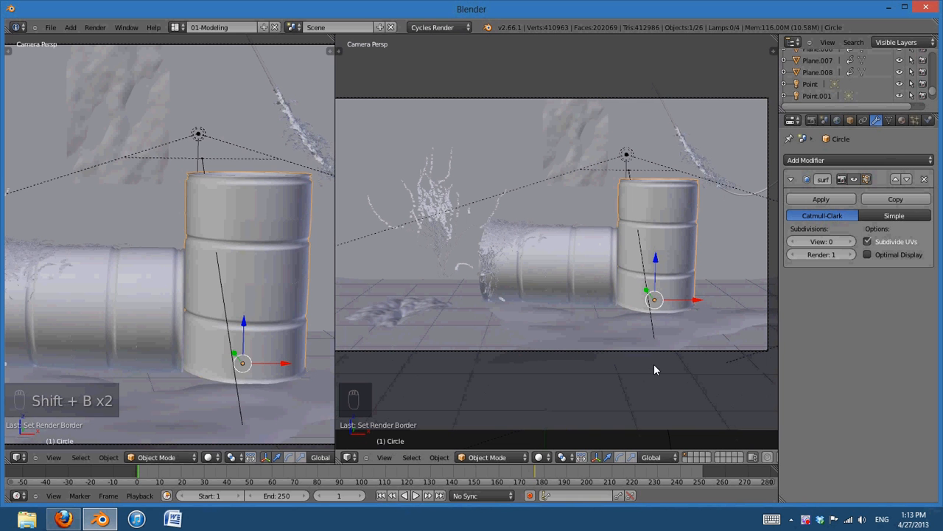
pyautogui.scroll(-2, 232, 267)
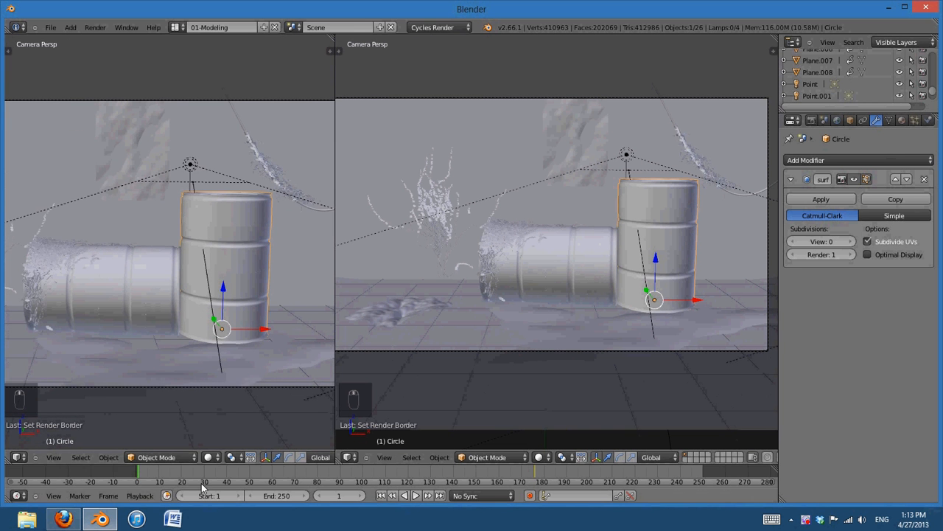
pyautogui.click(205, 458)
pyautogui.click(225, 381)
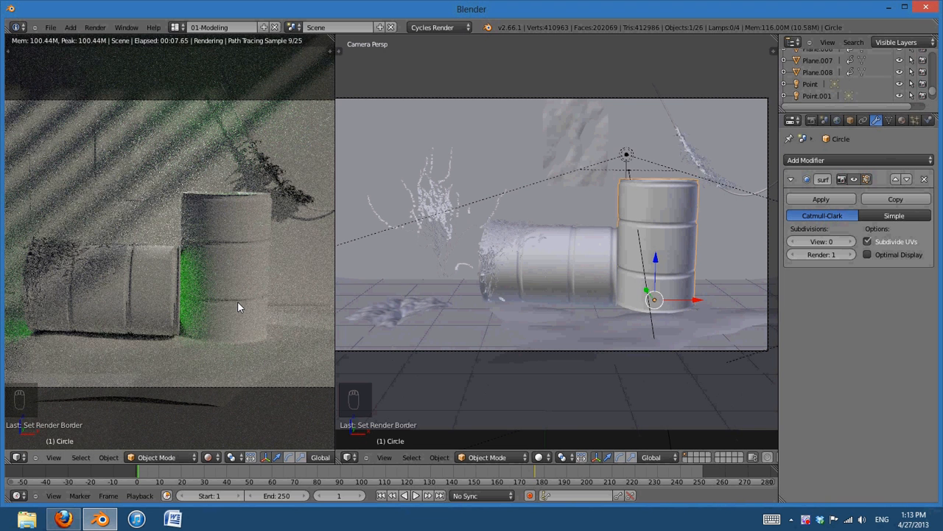
pyautogui.click(212, 457)
pyautogui.click(219, 420)
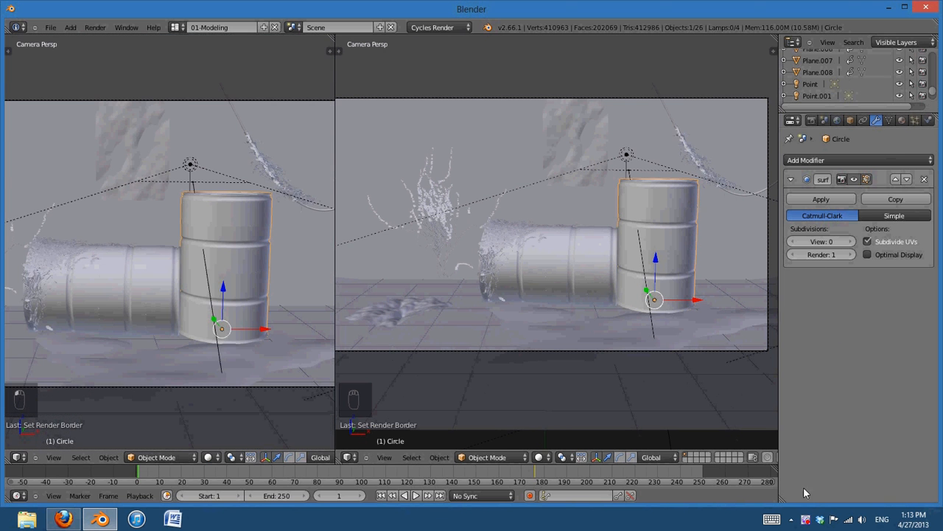
pyautogui.rightClick(806, 519)
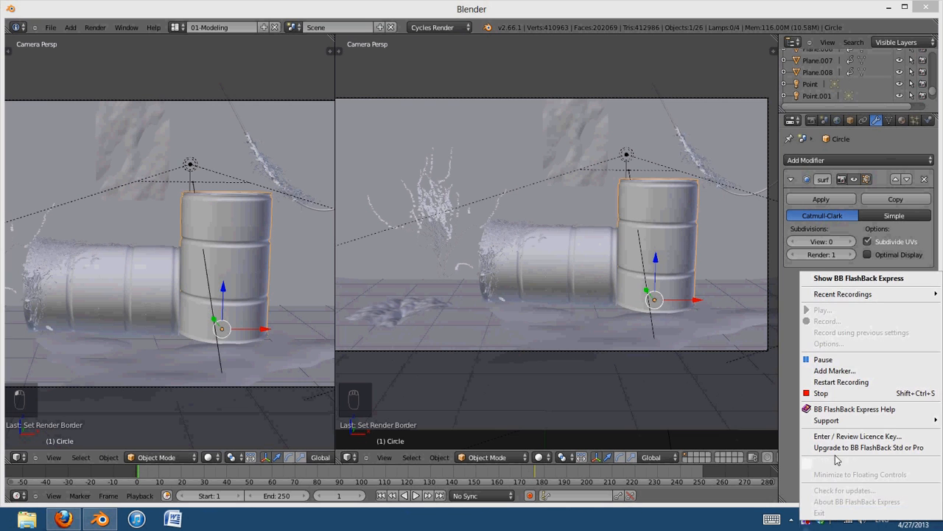
pyautogui.click(842, 361)
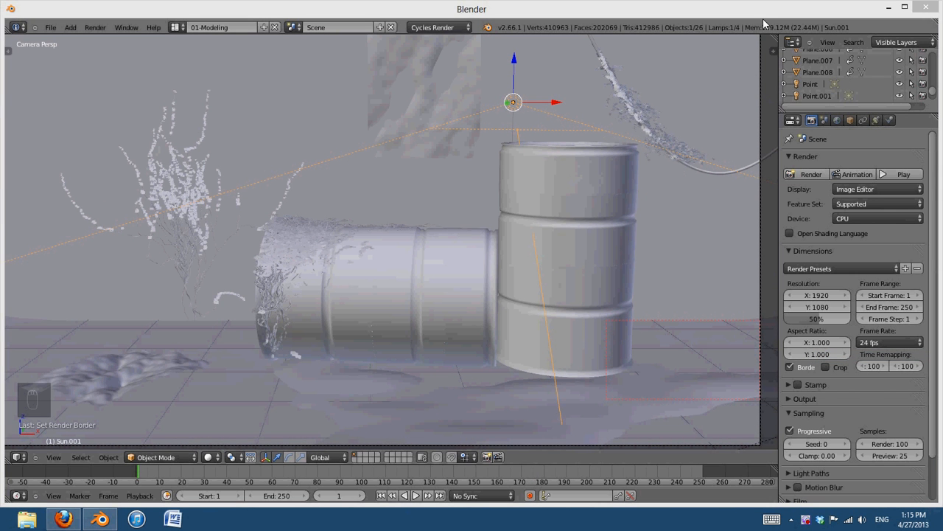
# Turn on Rendered shading and set the spot lamp's size to 1 in its lamp settings
pyautogui.click(212, 456)
pyautogui.click(226, 377)
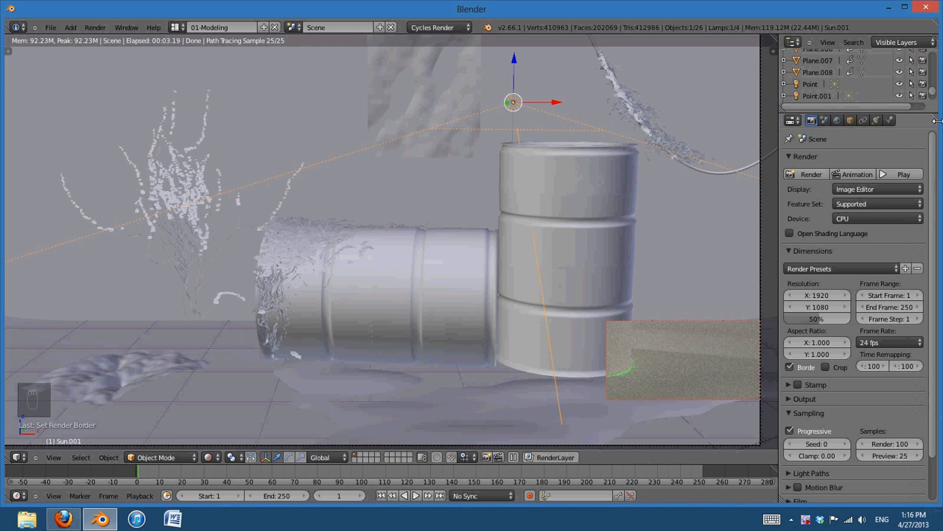
pyautogui.click(877, 121)
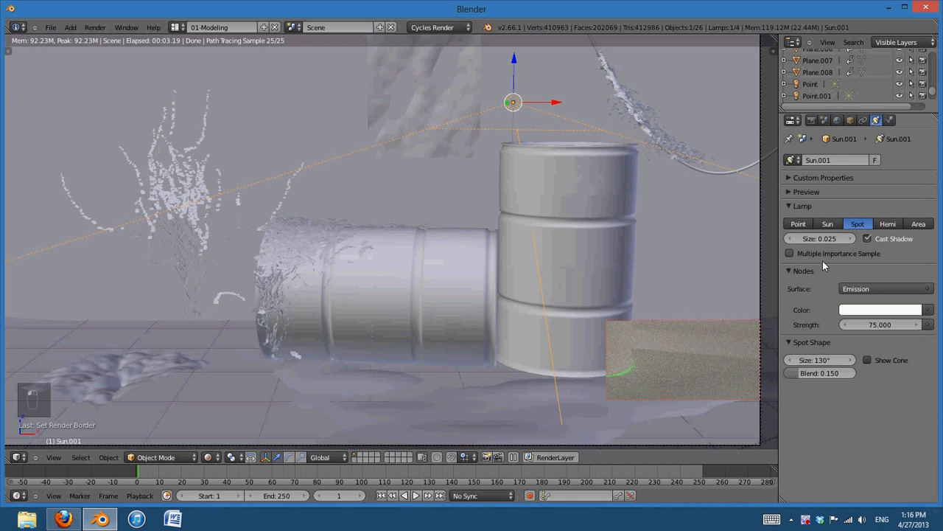
pyautogui.click(811, 236)
pyautogui.write('1')
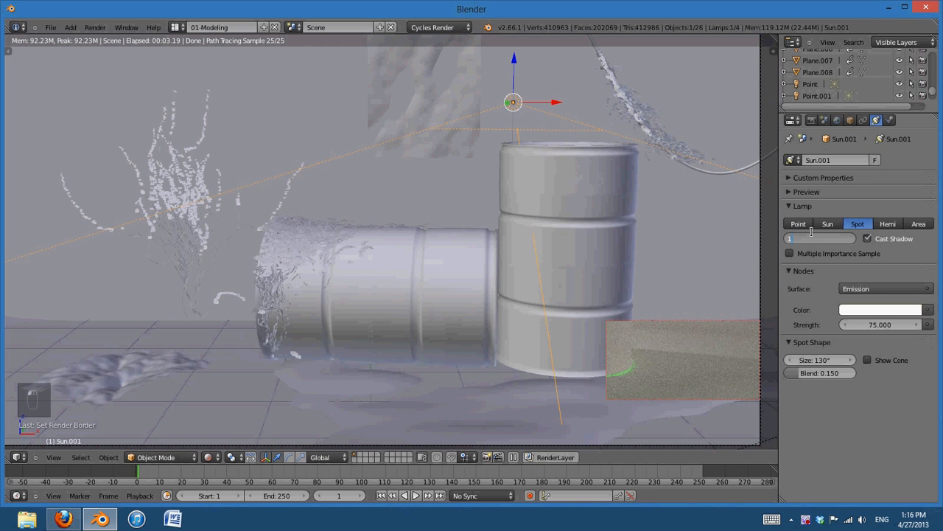
pyautogui.press('Return')
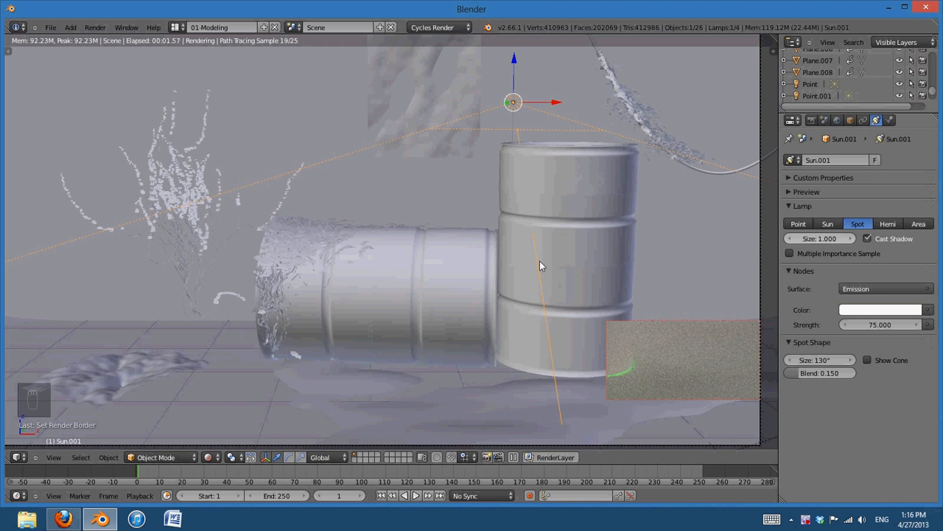
# Redraw the render border around the upright barrel and most of the lying barrel to preview the softened shadows
pyautogui.hotkey('shift', 'b')
pyautogui.moveTo(420, 190); pyautogui.dragTo(523, 267)
pyautogui.hotkey('shift', 'b')
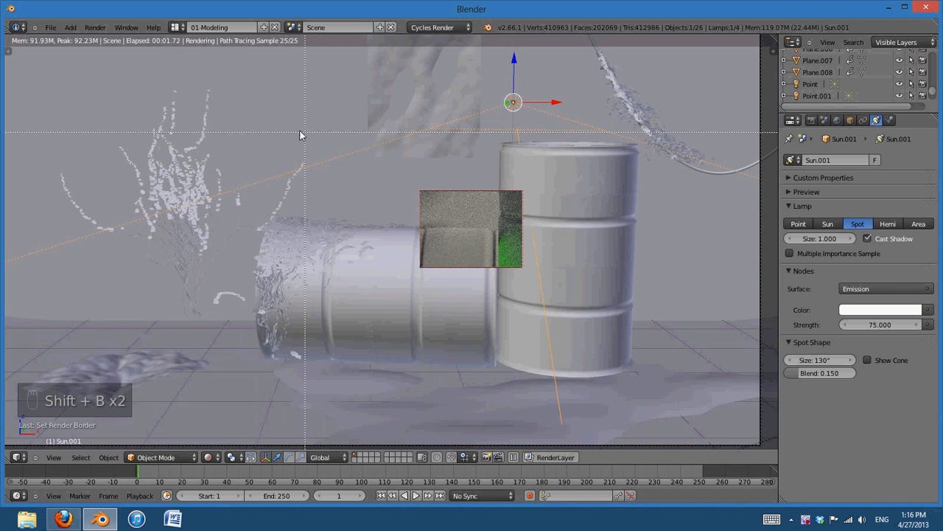
pyautogui.moveTo(313, 138); pyautogui.dragTo(712, 345)
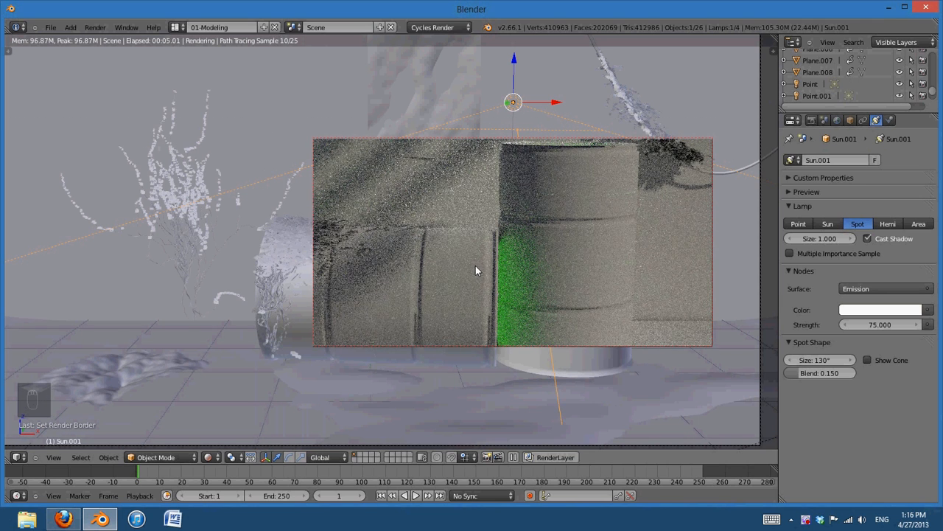
# Set the spot lamp's strength to 100 and its size to 0.5
pyautogui.click(883, 326)
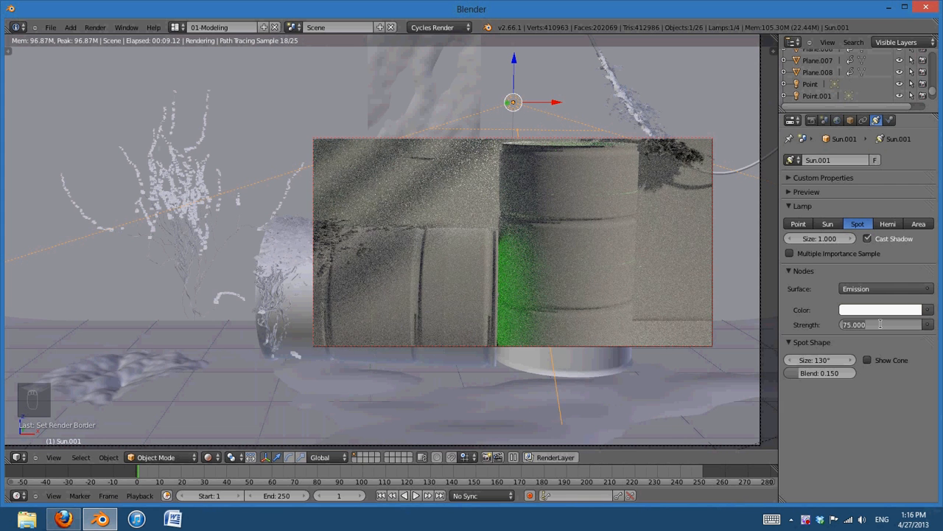
pyautogui.write('100')
pyautogui.press('Return')
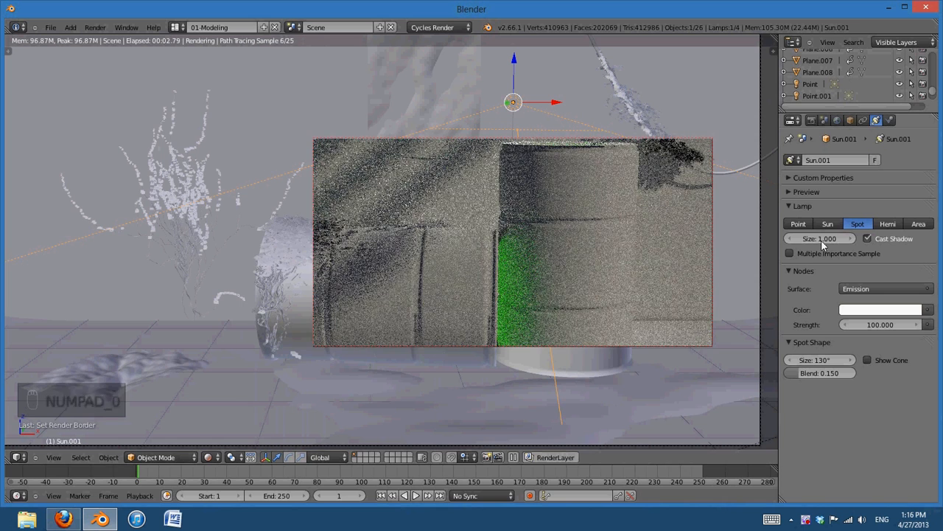
pyautogui.click(822, 242)
pyautogui.write('5')
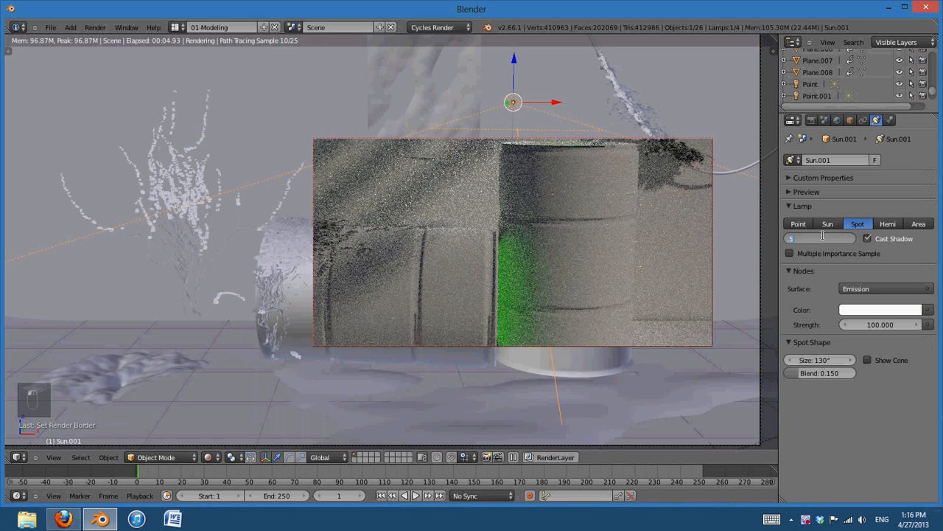
pyautogui.press('Return')
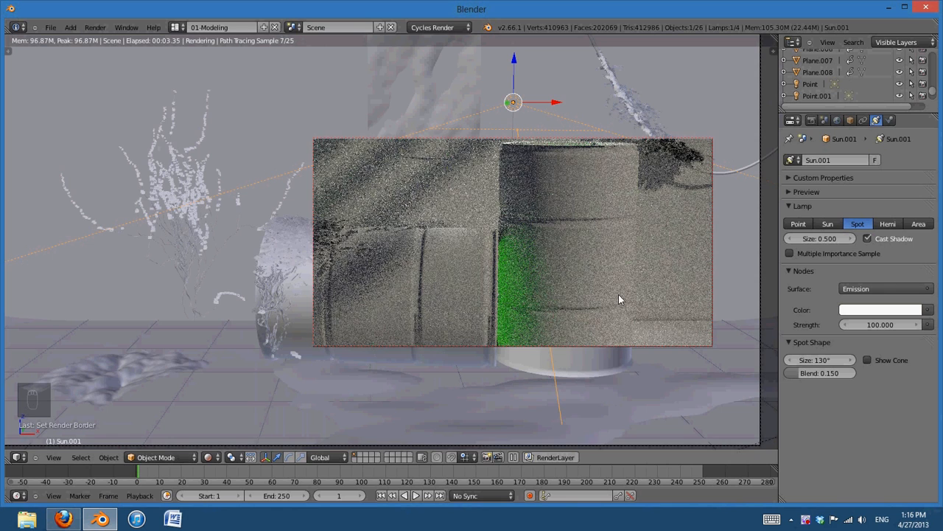
# Return to Solid shading and rotate the spot lamp by about -10° in the right orthographic view
pyautogui.press('KP_3')
pyautogui.scroll(-4, 353, 378)
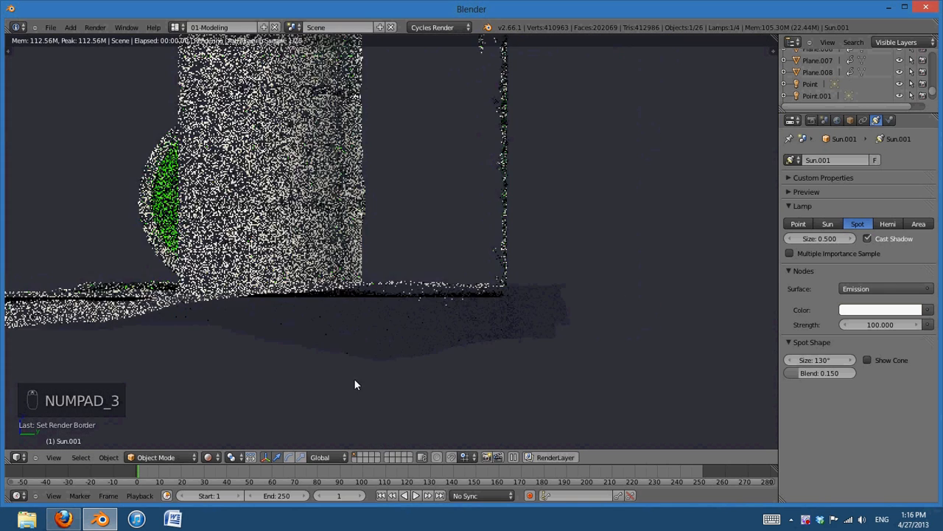
pyautogui.click(207, 457)
pyautogui.click(221, 419)
pyautogui.scroll(-3, 500, 357)
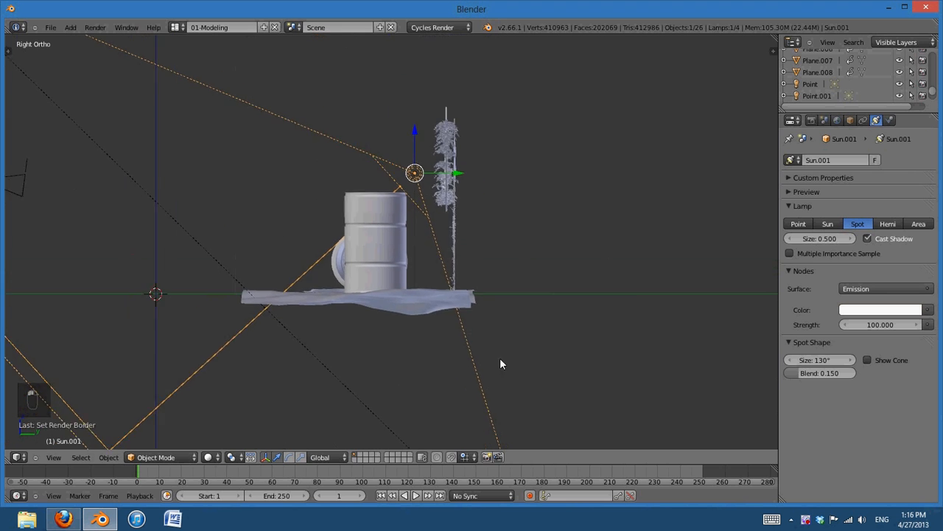
pyautogui.scroll(1, 536, 378)
pyautogui.press('r')
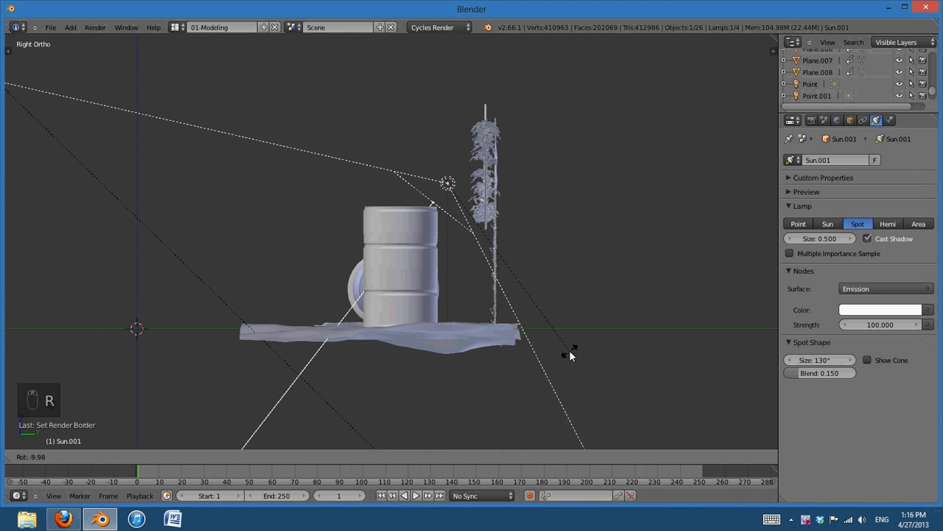
pyautogui.click(570, 348)
# Set the spot lamp's cone size to 100°
pyautogui.click(820, 361)
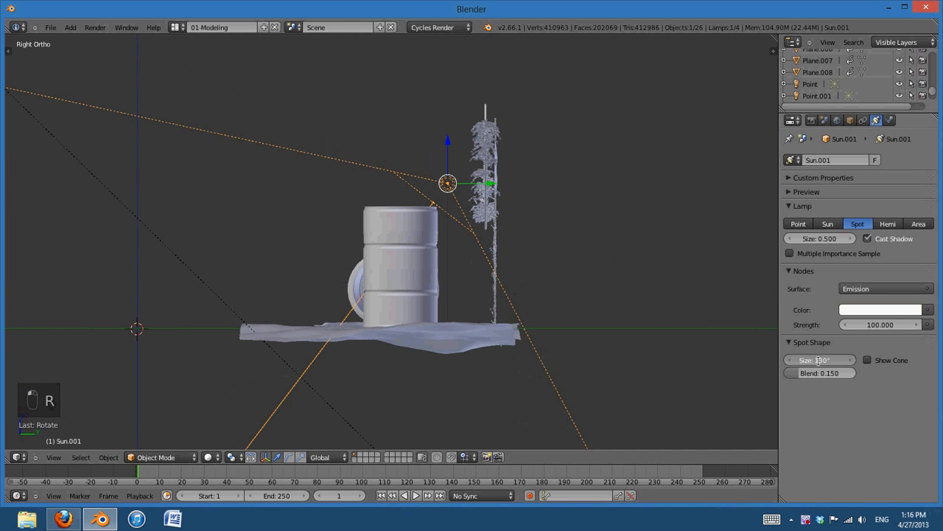
pyautogui.write('100')
pyautogui.press('Return')
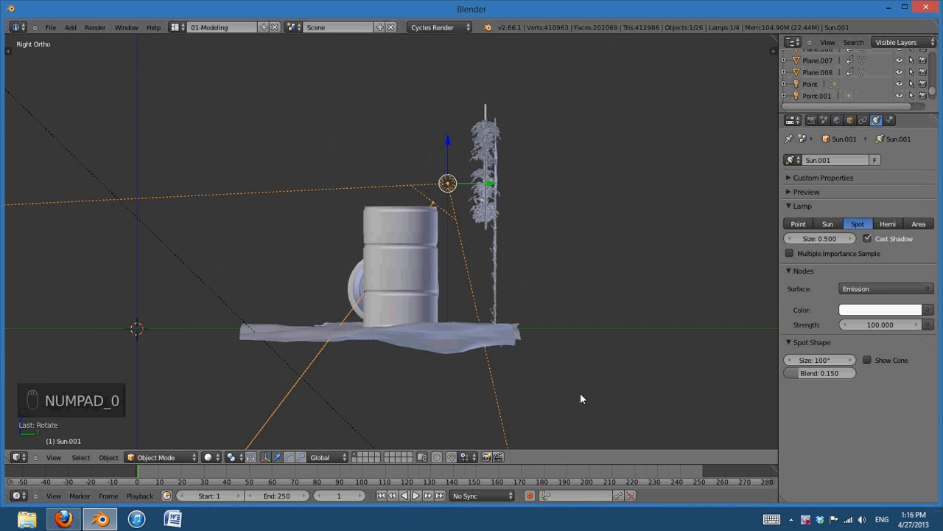
# Raise the spot lamp higher above the barrels in front view and fine-tune its position and tilt in right view
pyautogui.press('KP_1')
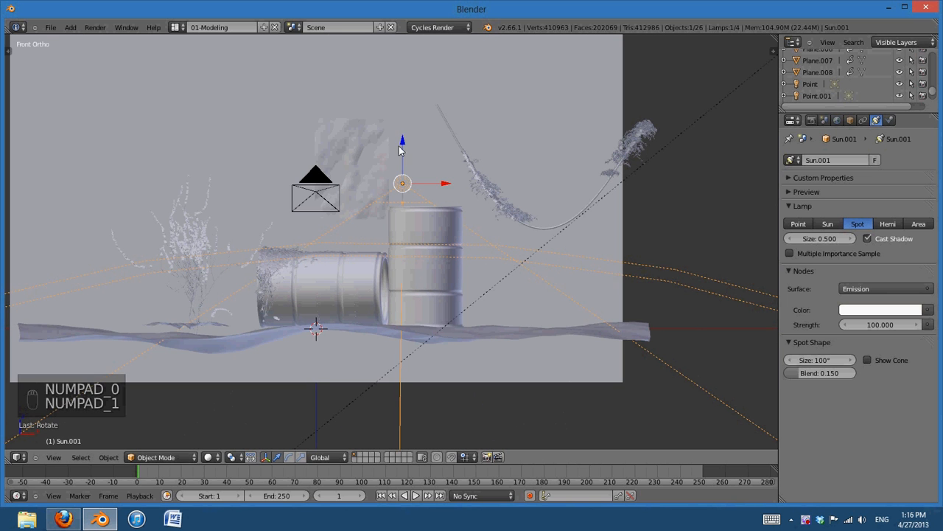
pyautogui.moveTo(403, 140); pyautogui.dragTo(406, 113)
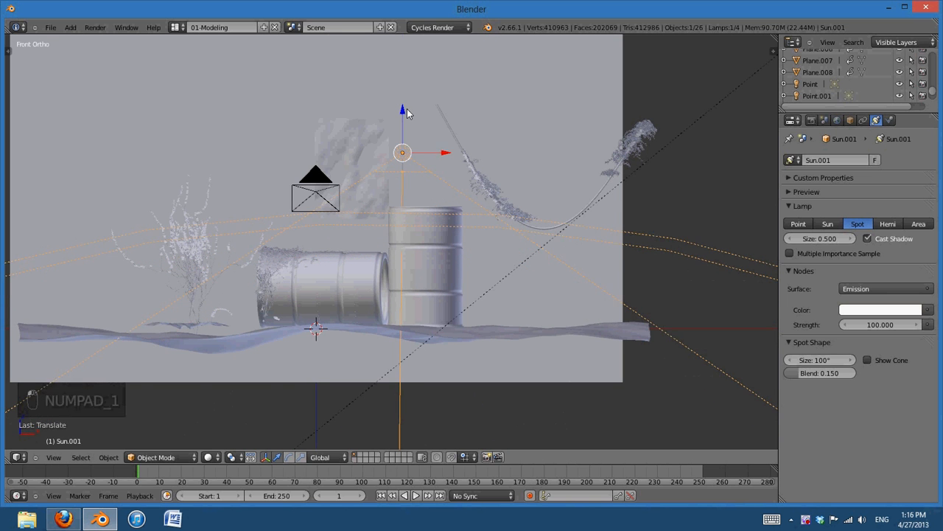
pyautogui.press('KP_3')
pyautogui.press('g')
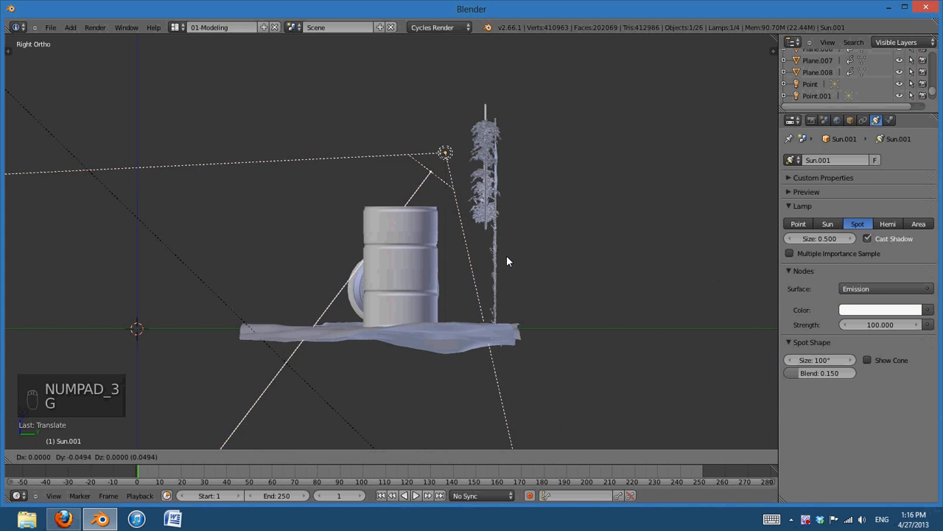
pyautogui.press('r')
pyautogui.click(560, 304)
pyautogui.press('g')
pyautogui.click(558, 304)
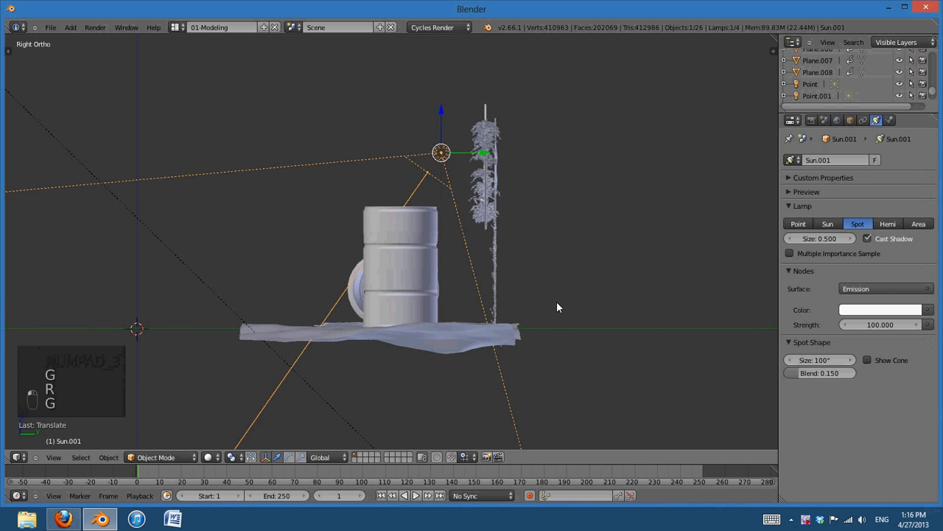
# Preview the lighting in Rendered shading from the camera, with the render border redrawn around the upright barrel's lower edge and nearby ground
pyautogui.press('KP_0')
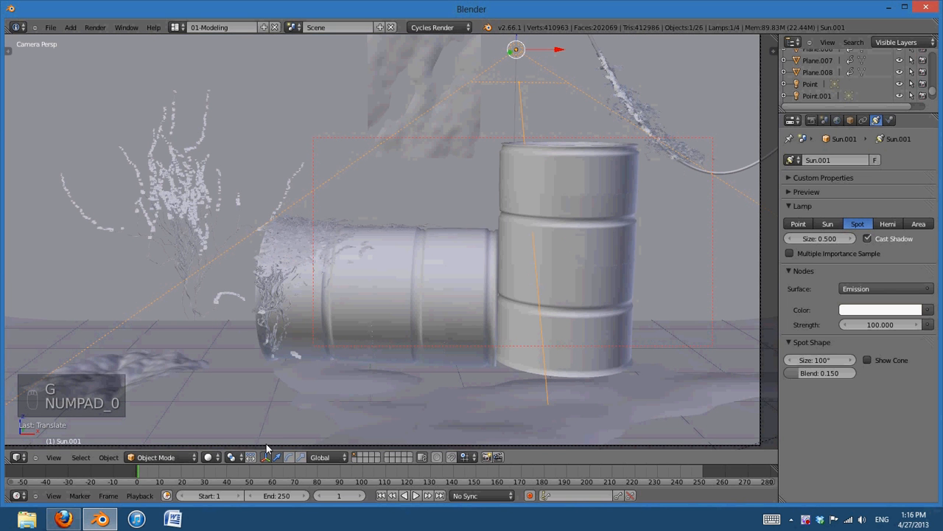
pyautogui.click(209, 456)
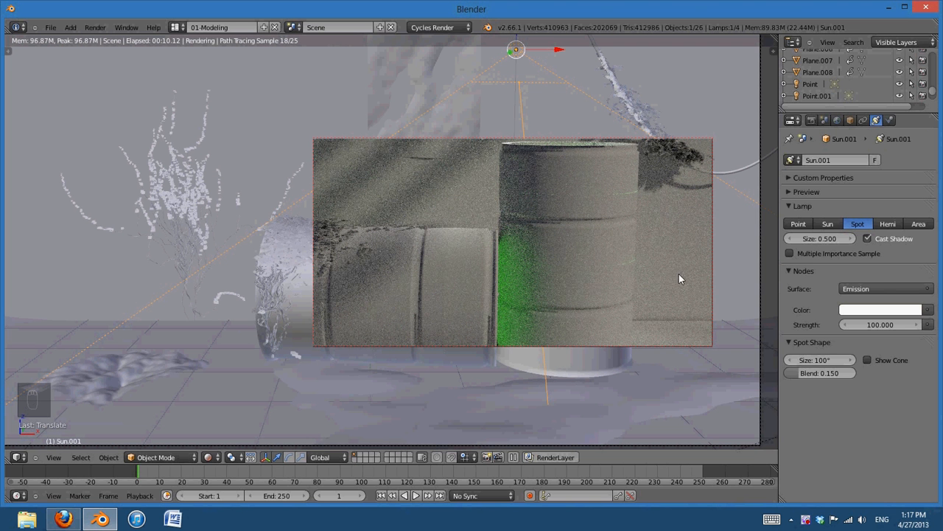
pyautogui.hotkey('shift', 'b')
pyautogui.hotkey('shift', 'b')
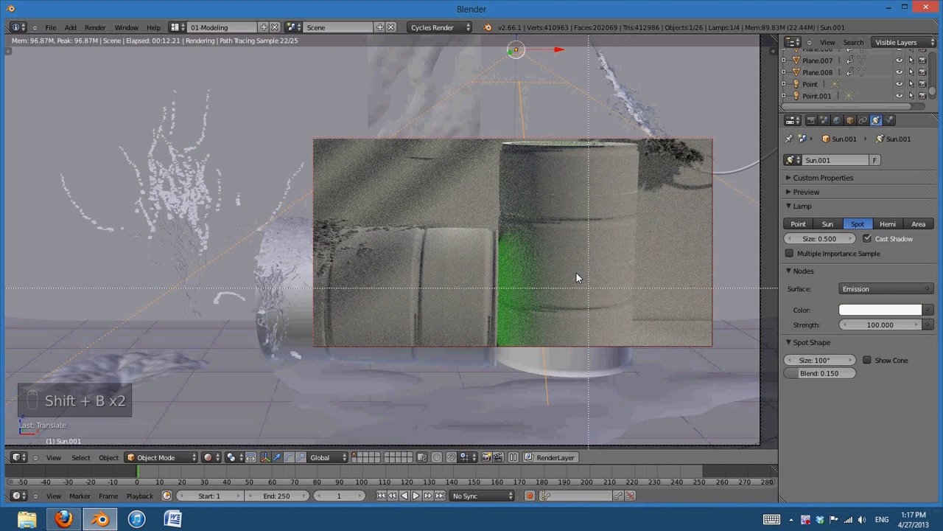
pyautogui.moveTo(576, 274); pyautogui.dragTo(720, 420)
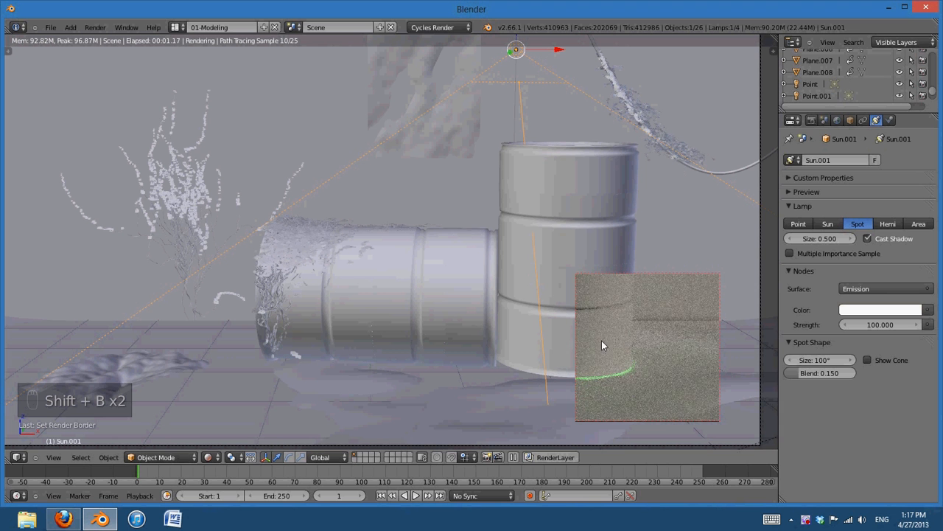
# Switch back to Solid shading and clear the render border by redrawing it outside the camera frame
pyautogui.click(208, 457)
pyautogui.click(220, 422)
pyautogui.scroll(-1, 669, 225)
pyautogui.hotkey('shift', 'b')
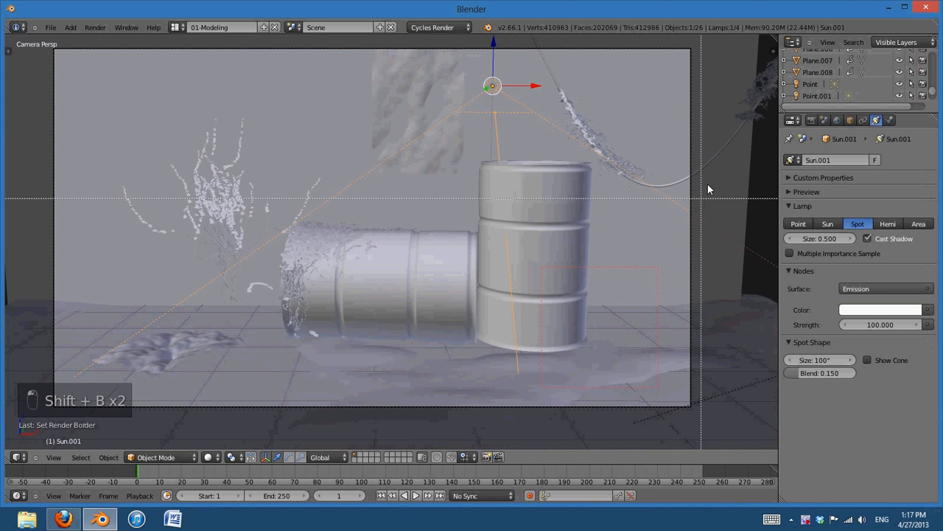
pyautogui.moveTo(706, 181); pyautogui.dragTo(765, 275)
# Select the sun lamp outside the camera frame and set its emission strength to 1.5
pyautogui.scroll(-8, 674, 197)
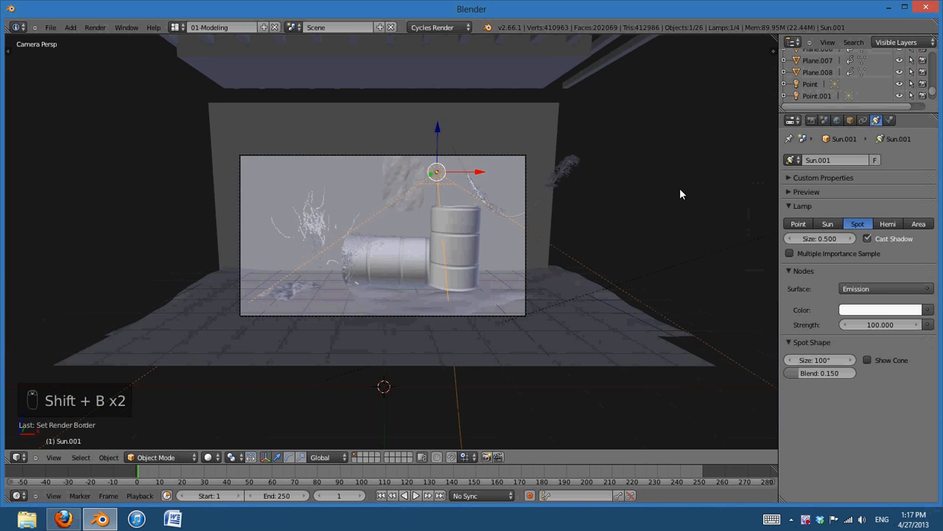
pyautogui.rightClick(659, 199)
pyautogui.scroll(7, 669, 273)
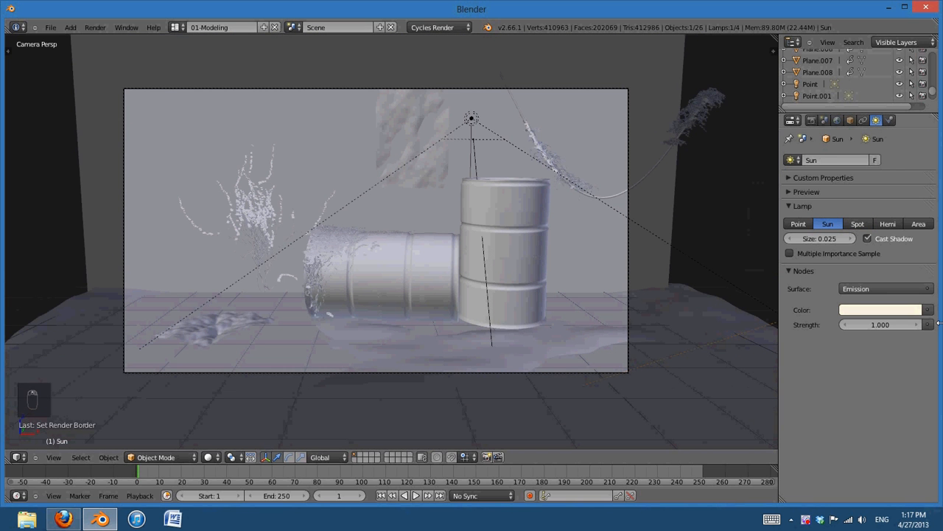
pyautogui.click(887, 323)
pyautogui.write('1.5')
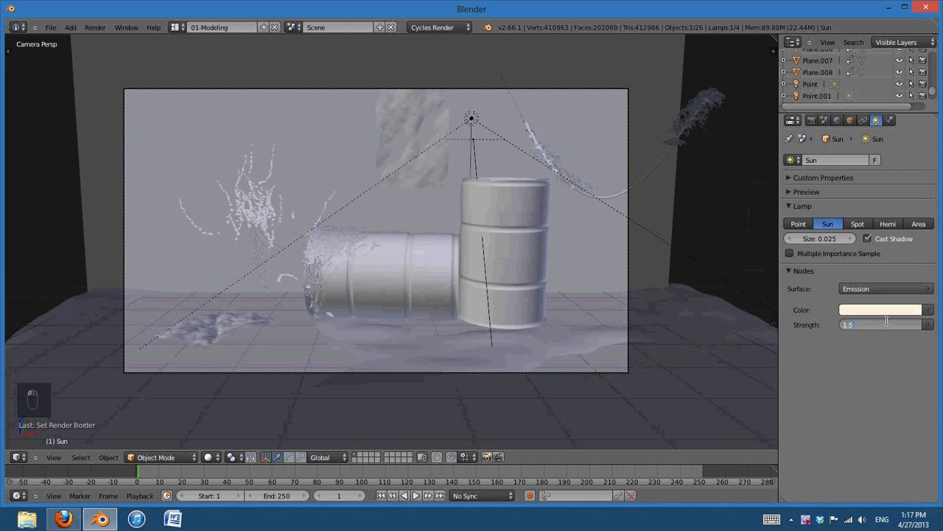
pyautogui.press('Return')
pyautogui.scroll(3, 459, 260)
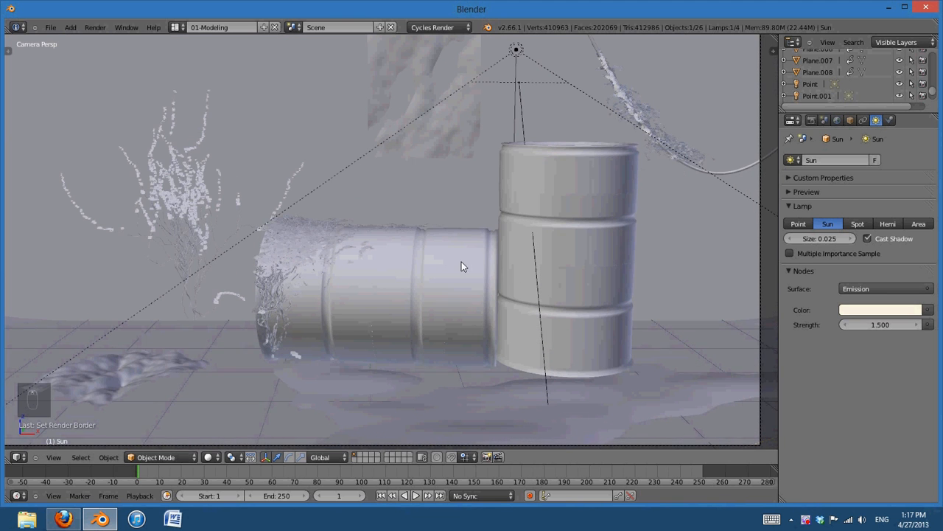
pyautogui.rightClick(805, 519)
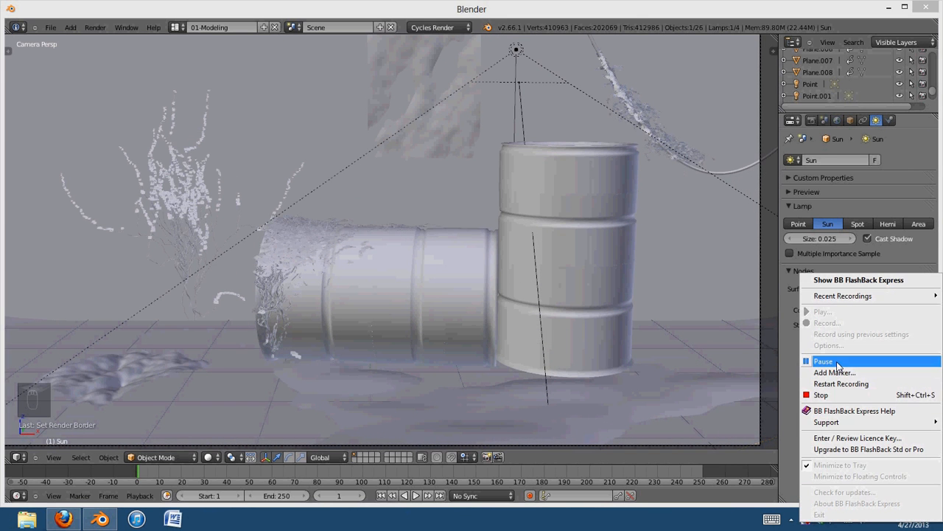
pyautogui.click(824, 361)
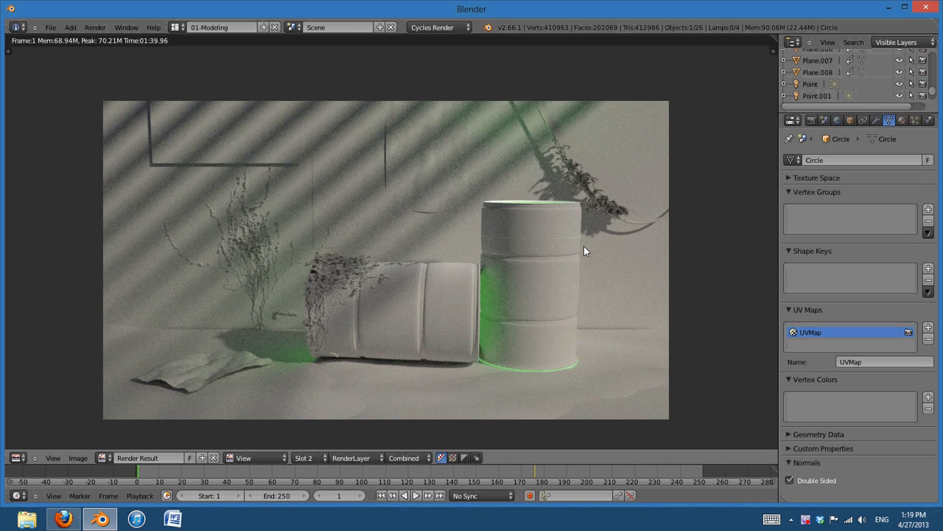
# Compare the new render with the earlier one by switching the render result to Slot 1 and back to Slot 2
pyautogui.click(312, 457)
pyautogui.click(321, 444)
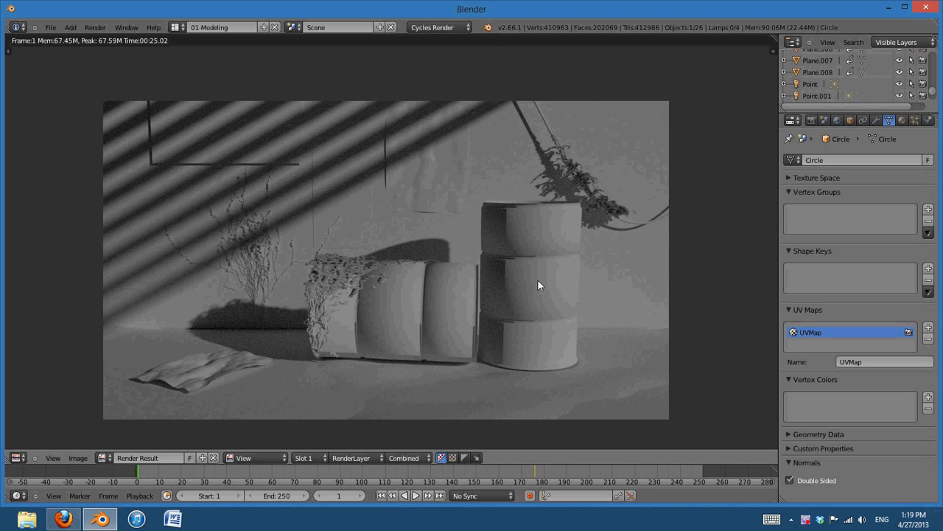
pyautogui.click(317, 458)
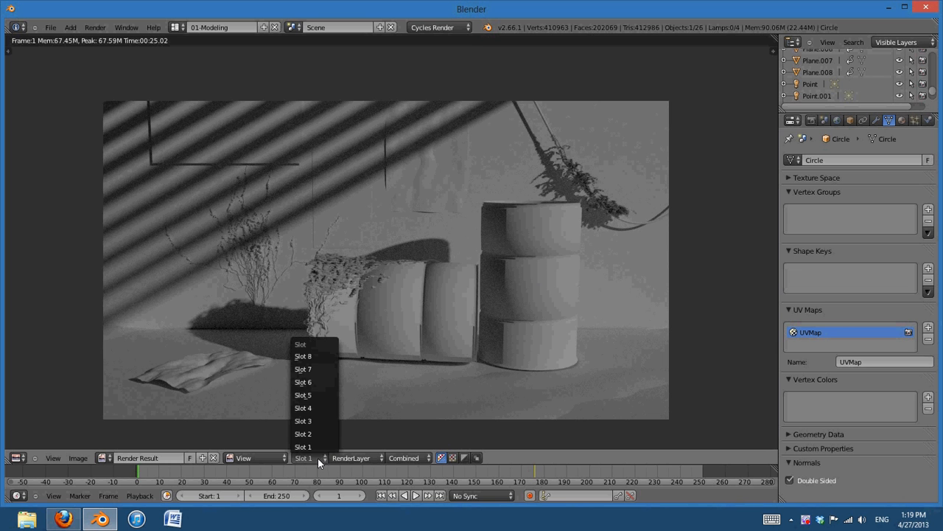
pyautogui.click(318, 434)
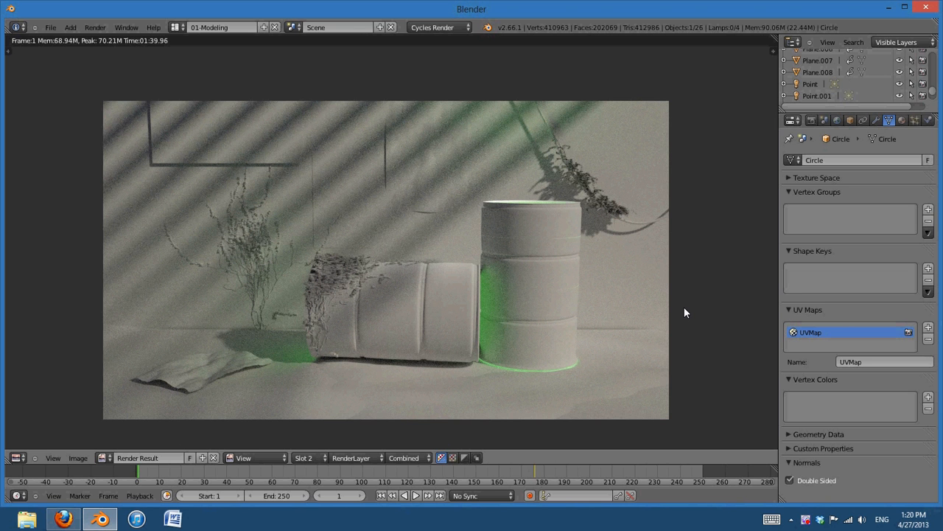
# Examine the Slot 2 render up close around the barrels, checking the green glow and the upright barrel's contact with the ground
pyautogui.moveTo(599, 432); pyautogui.dragTo(538, 376, button='middle')
pyautogui.scroll(2, 611, 370)
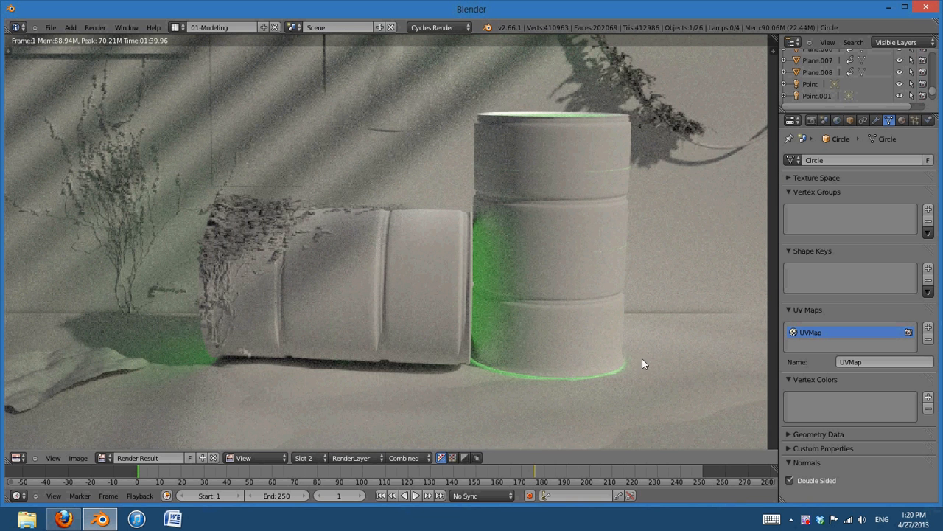
pyautogui.scroll(-4, 642, 369)
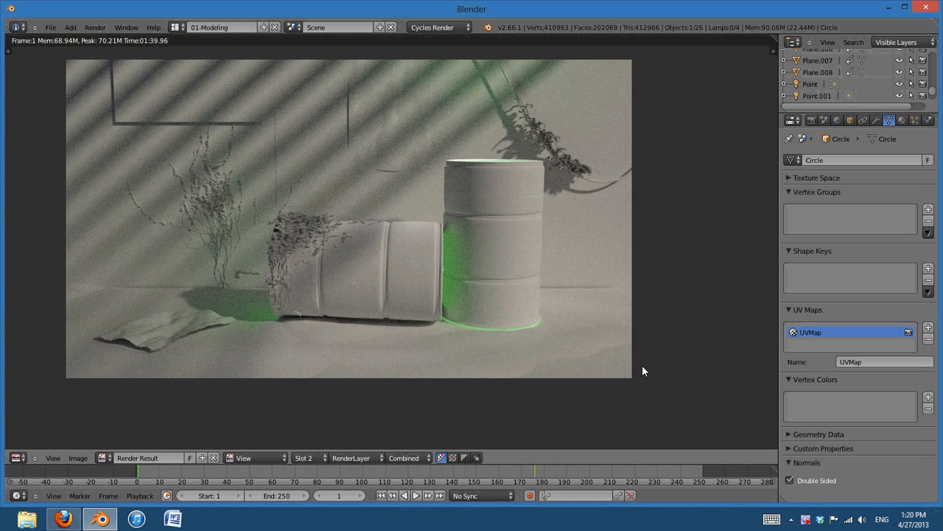
pyautogui.scroll(3, 641, 366)
pyautogui.moveTo(642, 366); pyautogui.dragTo(595, 339, button='middle')
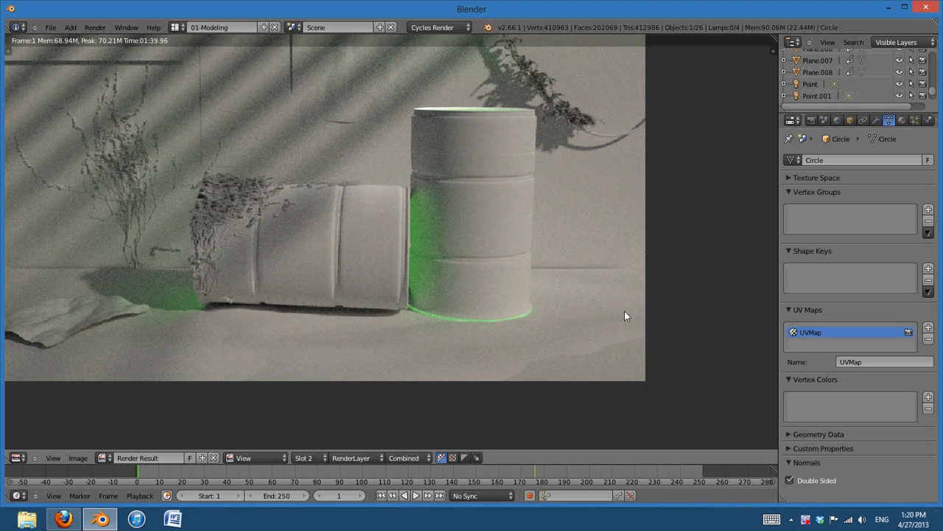
pyautogui.moveTo(559, 311); pyautogui.dragTo(636, 399, button='middle')
pyautogui.scroll(-2, 594, 347)
pyautogui.scroll(1, 593, 345)
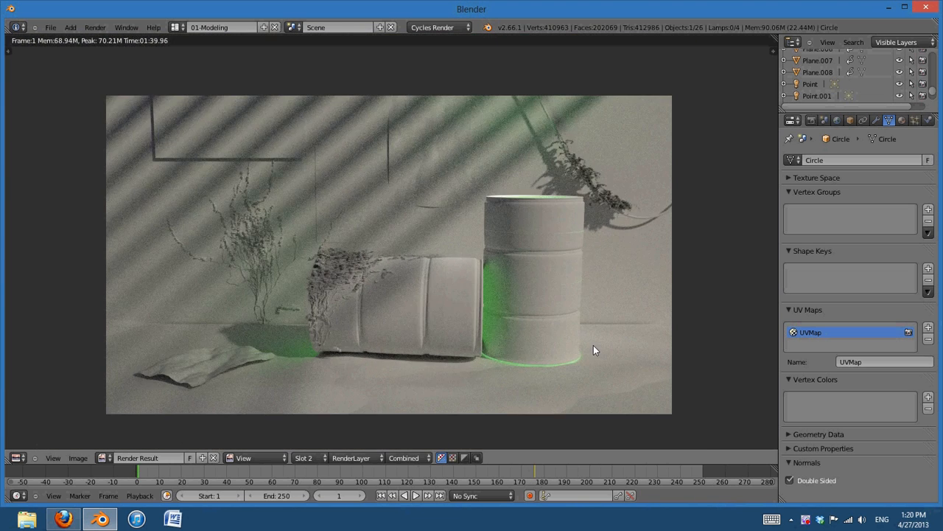
# Lower the upright barrel slightly along Z so its base sinks into the ground, and bring the render result back up
pyautogui.press('Escape')
pyautogui.scroll(6, 512, 324)
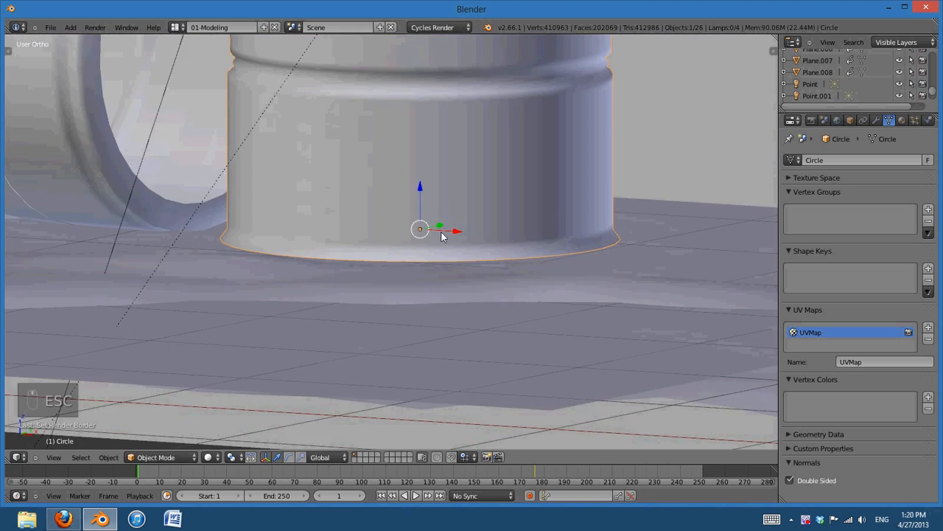
pyautogui.moveTo(423, 185); pyautogui.dragTo(424, 198)
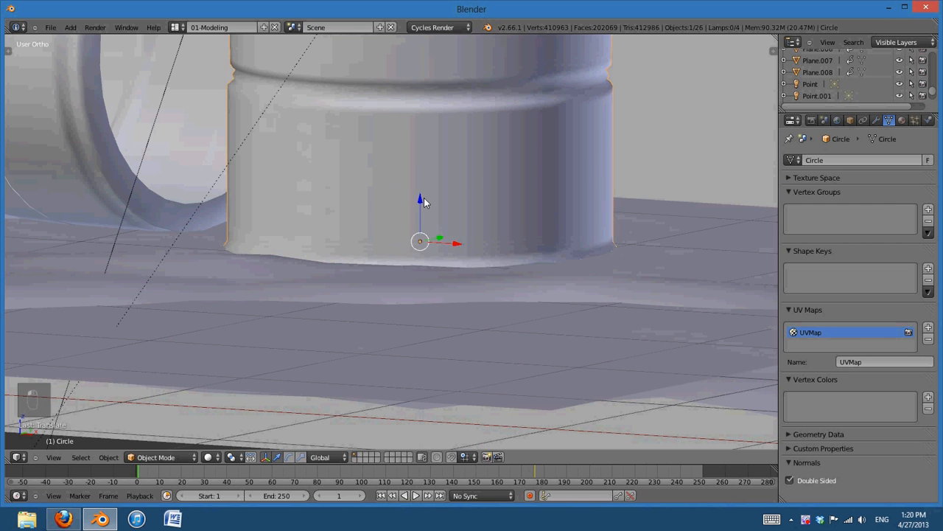
pyautogui.scroll(-4, 508, 231)
pyautogui.press('F11')
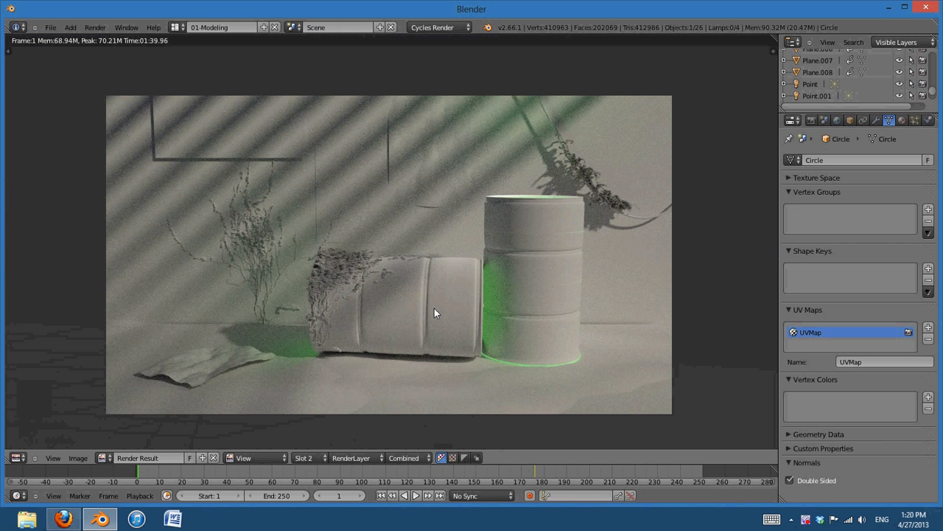
pyautogui.moveTo(434, 308); pyautogui.dragTo(425, 296, button='middle')
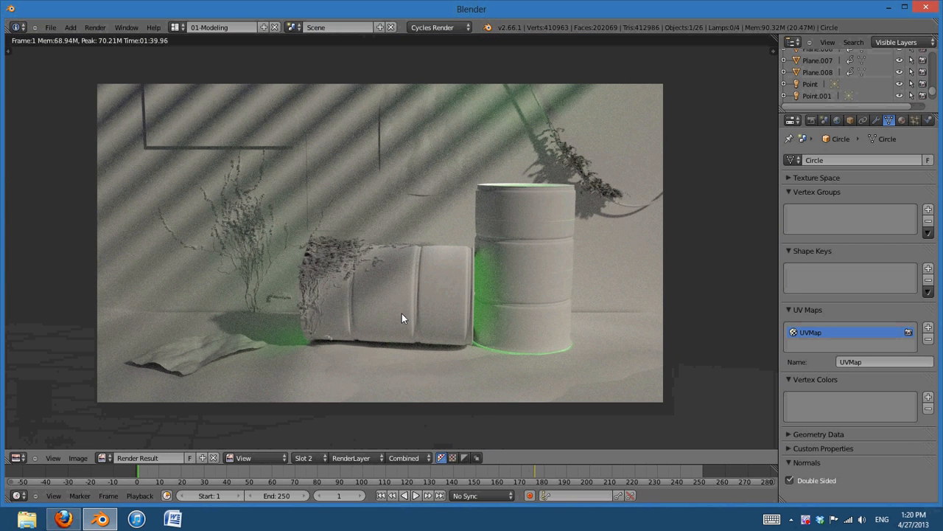